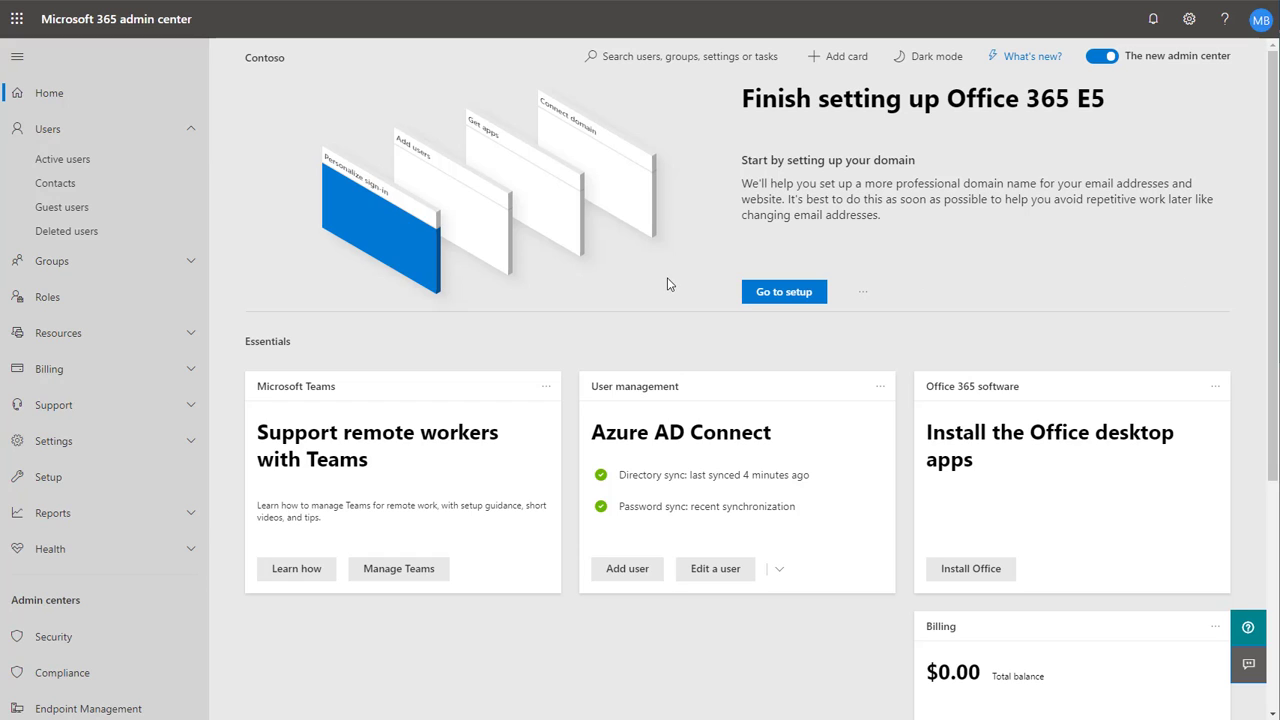
- Browse Purchase services to the Add-ons category and open the Business Apps (free) add-on
click(44, 376)
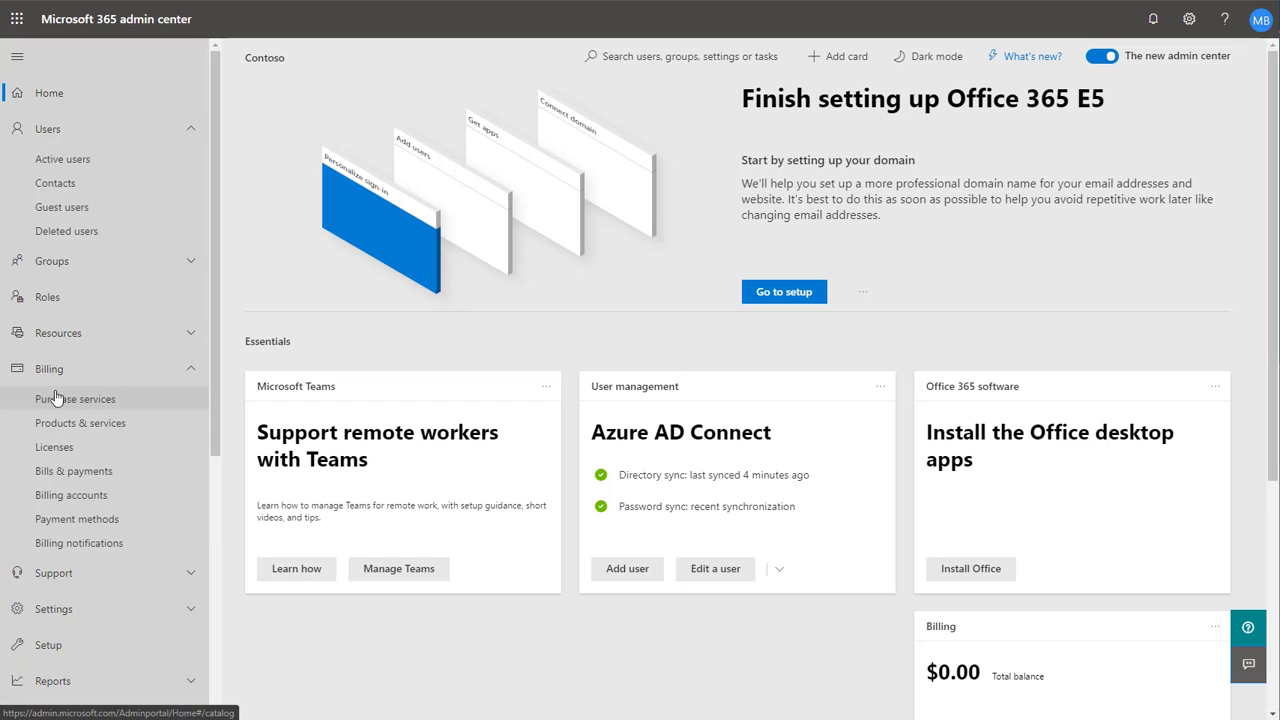
click(62, 404)
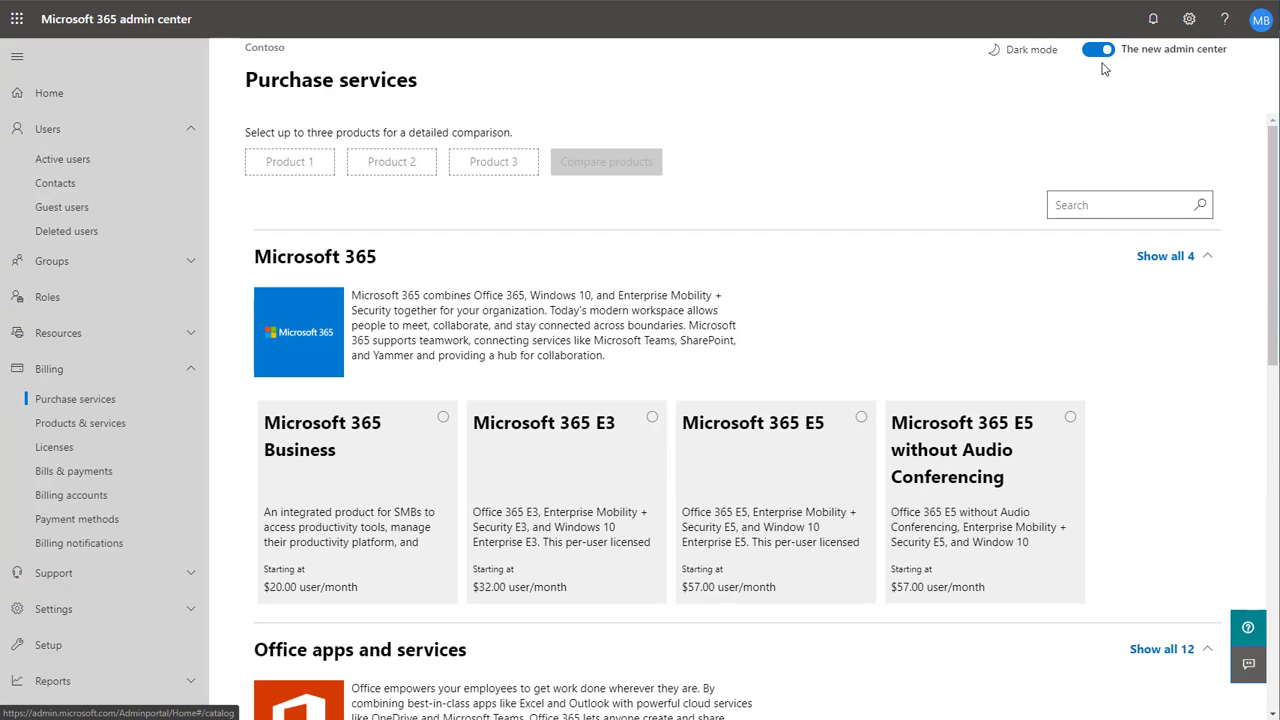
scroll(1017, 349, down, 8)
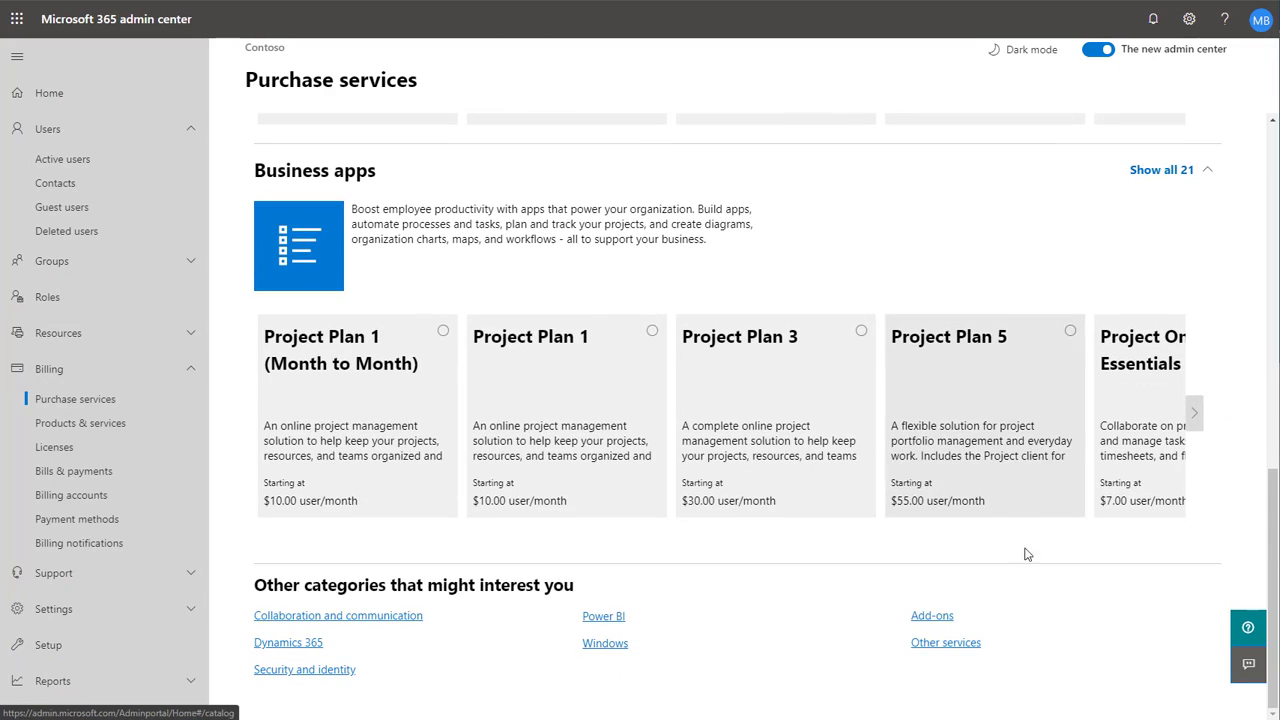
click(940, 622)
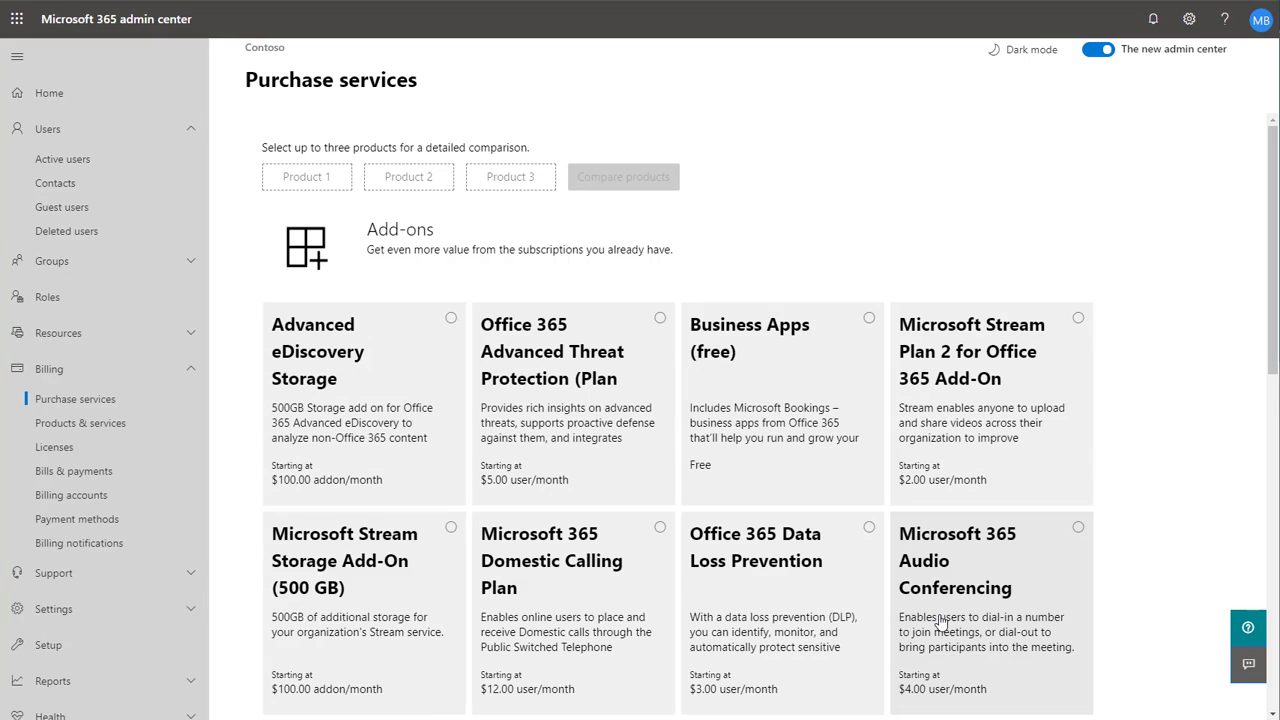
click(777, 440)
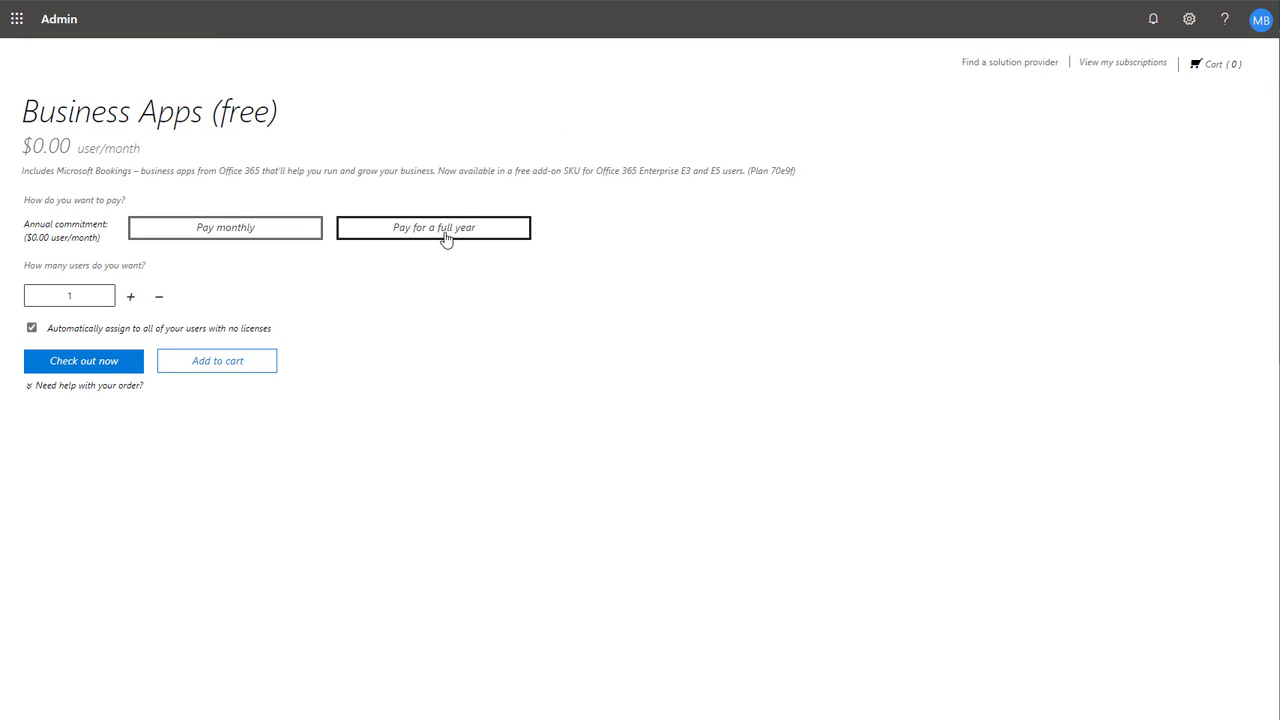
- Set the order to pay for a full year for 10 users, turn off automatic license assignment, and check out
click(446, 238)
click(98, 297)
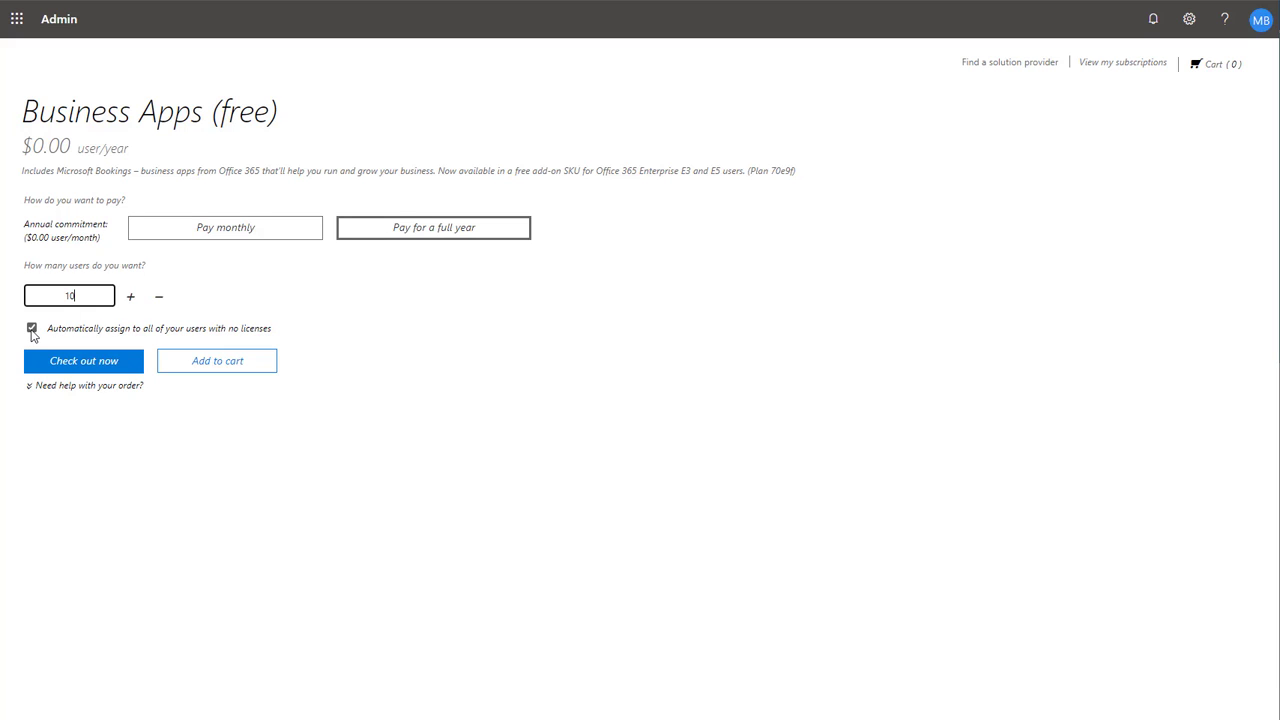
click(32, 331)
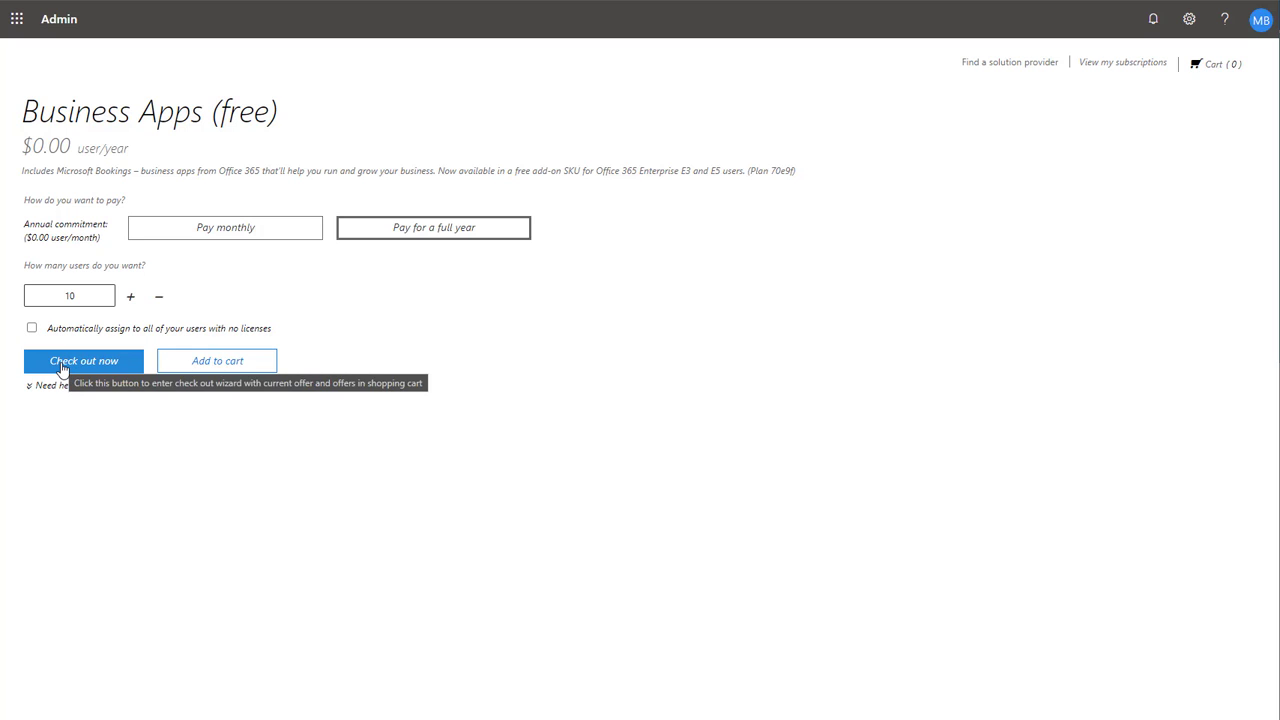
click(62, 366)
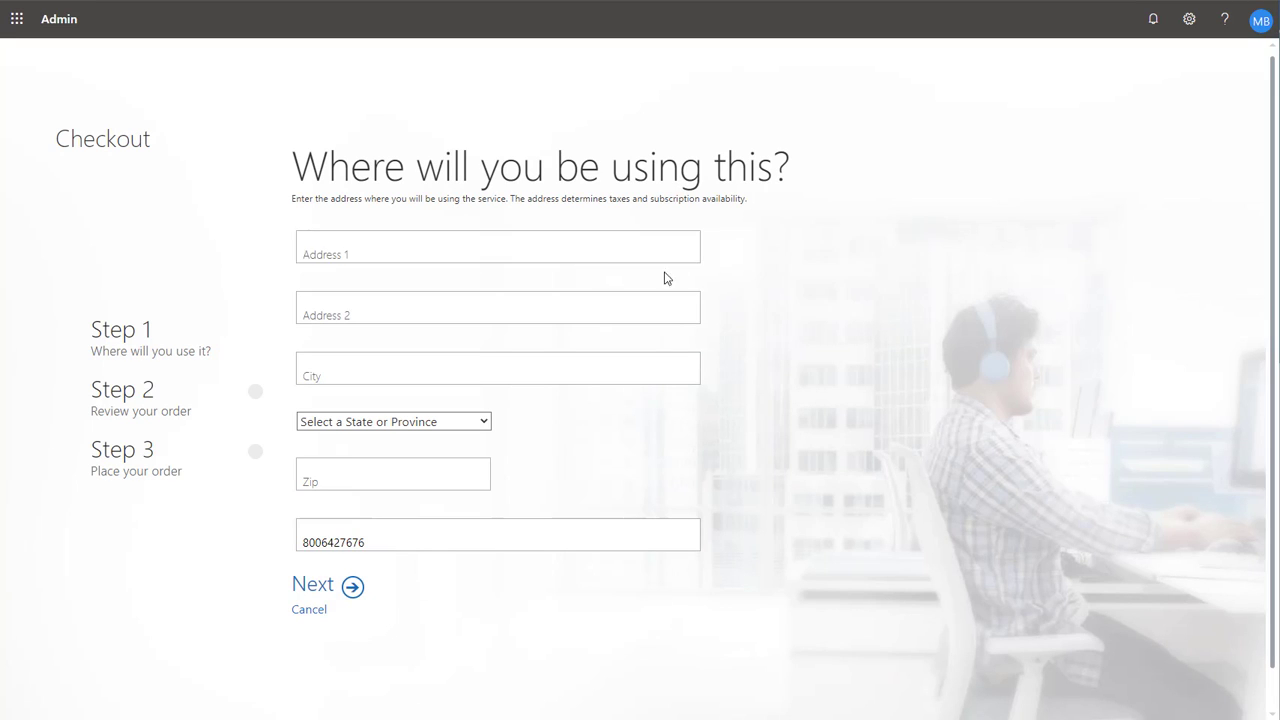
- Fill in the service street address, city Redmond, state Washington and the ZIP code, and continue
click(572, 247)
click(651, 372)
text(Redmond)
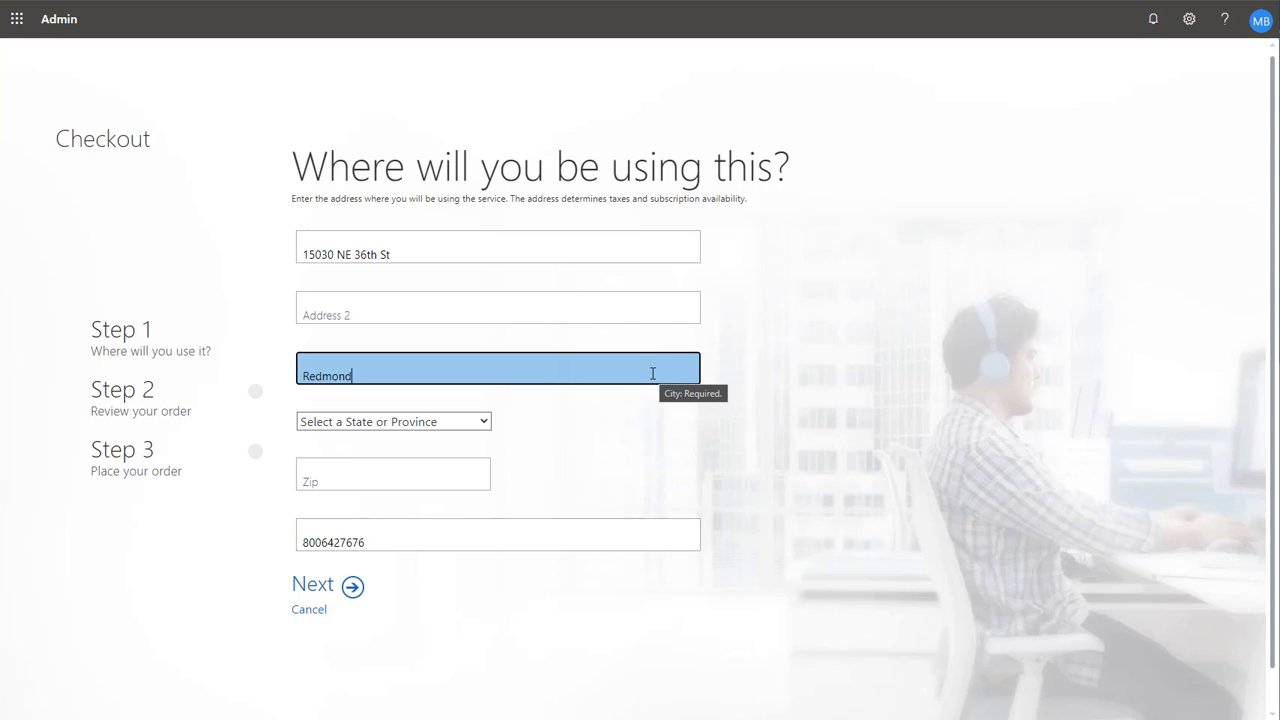
key(Tab)
key(w)
key(Tab)
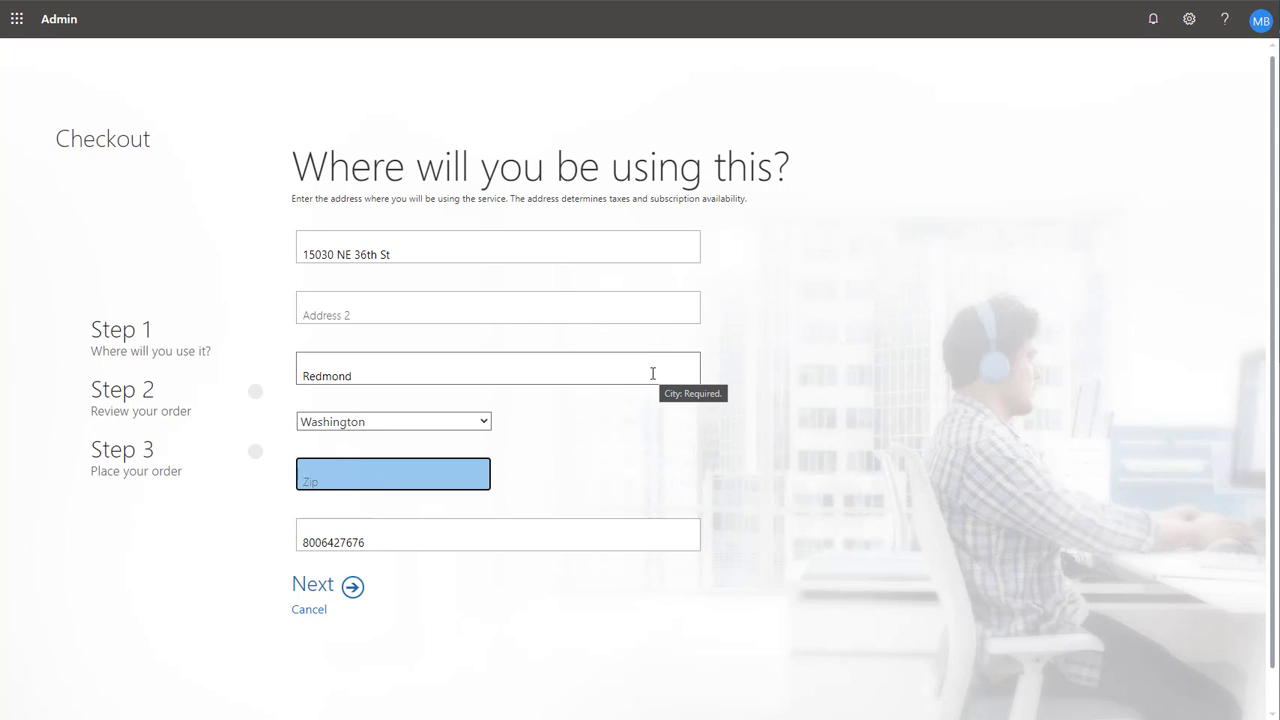
click(400, 474)
text(9)
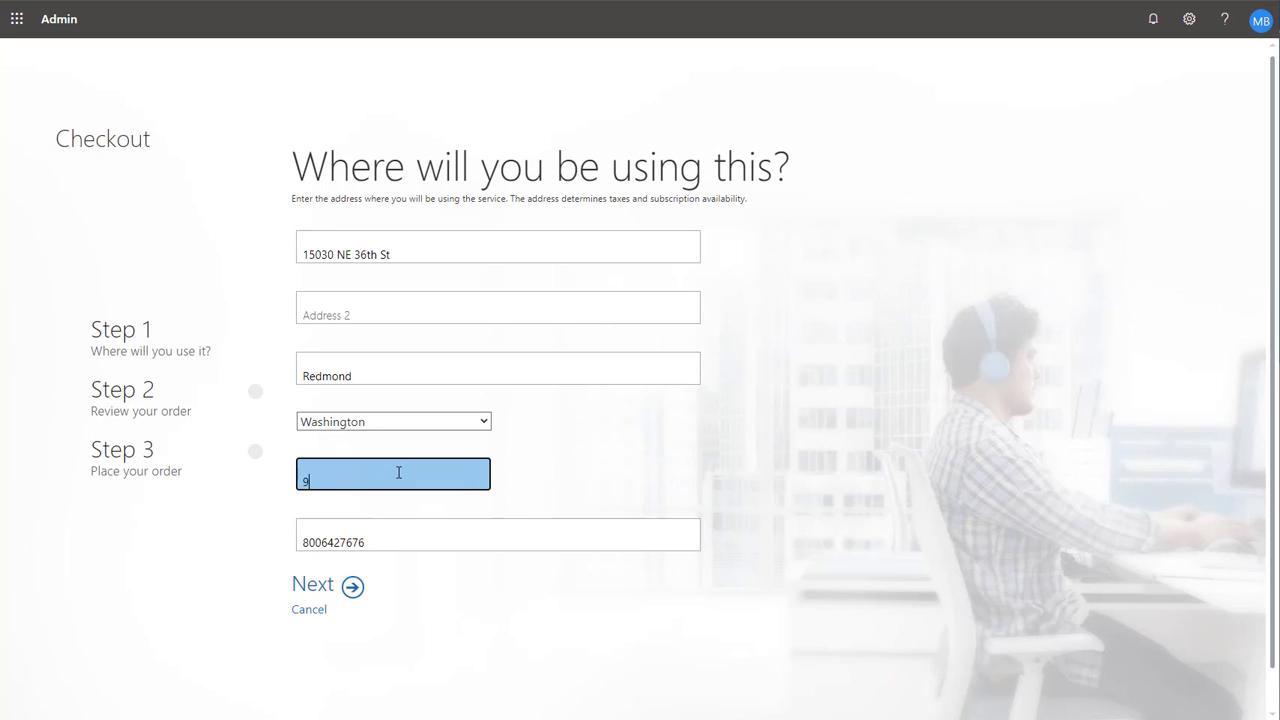
text(8052)
click(342, 595)
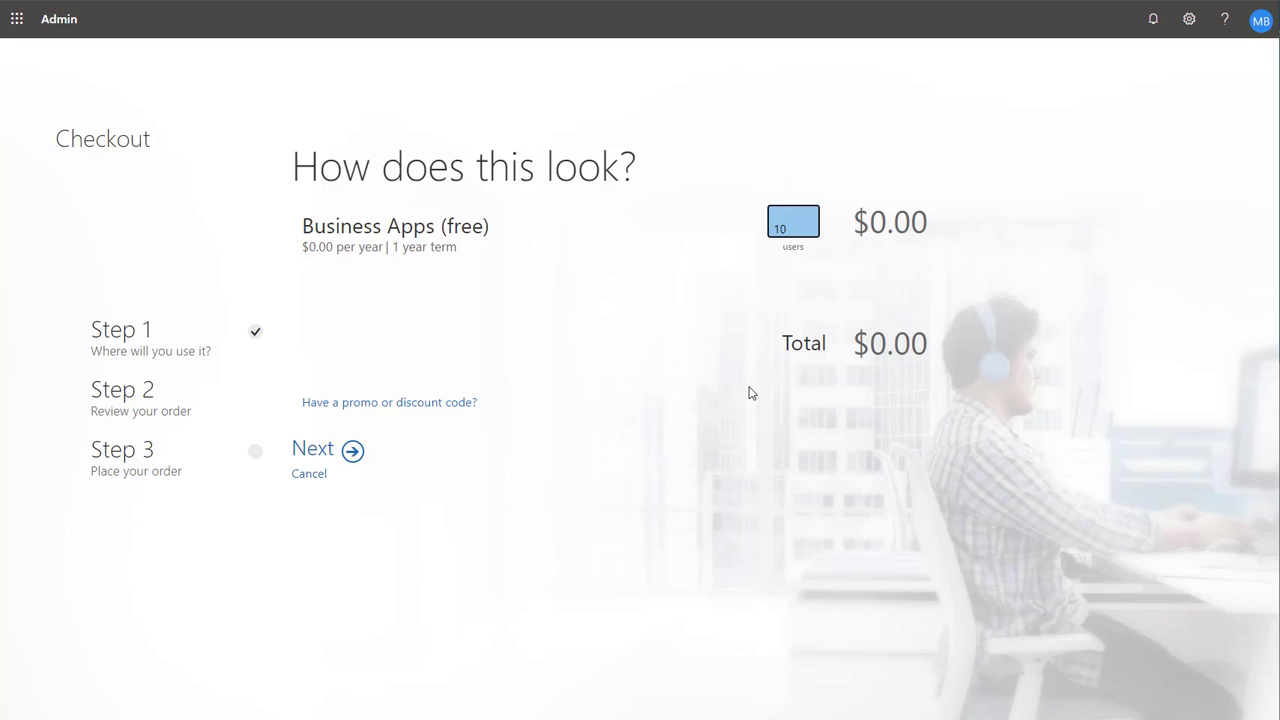
- Continue past the order review and choose invoice as the payment method, giving "No cost" as the reason
click(351, 450)
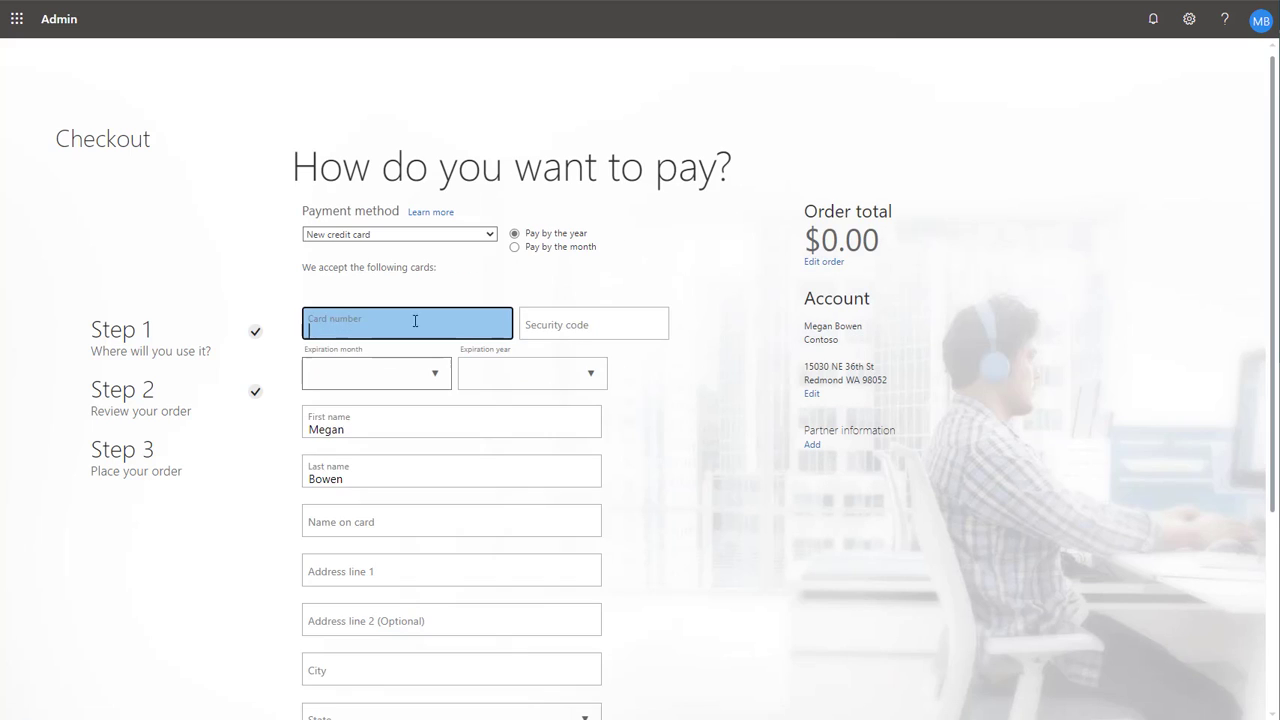
click(454, 234)
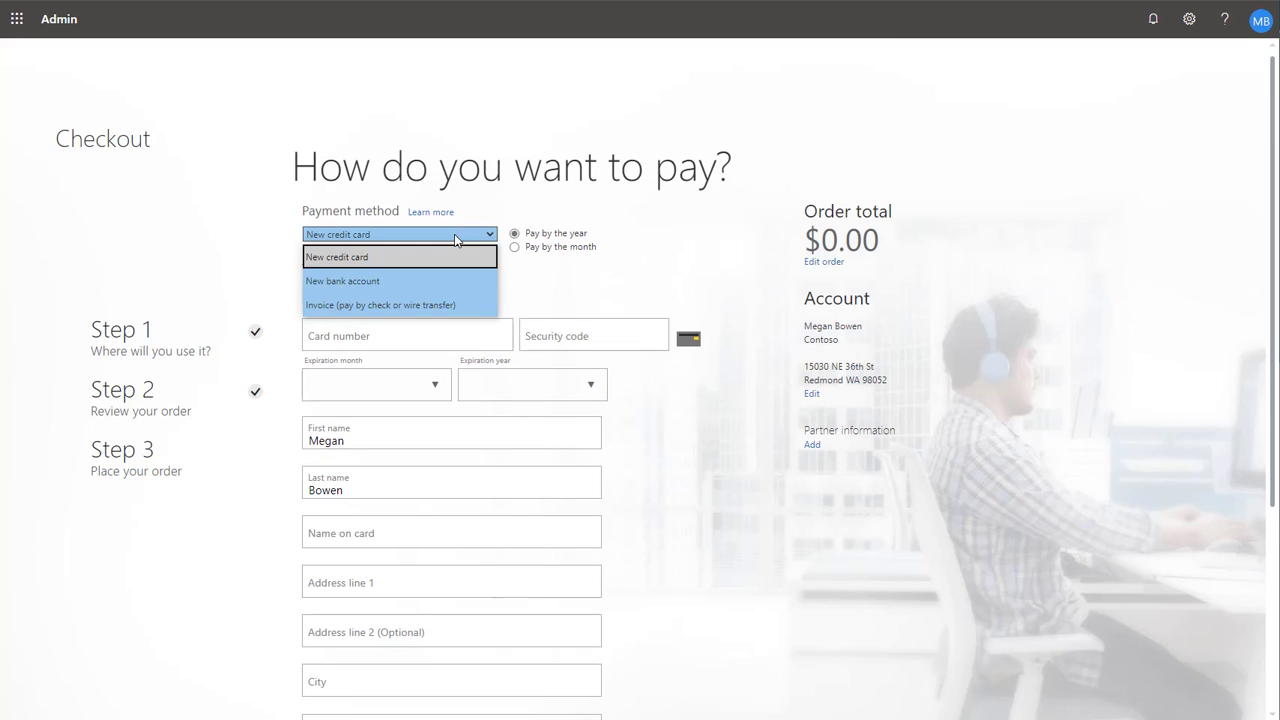
click(443, 302)
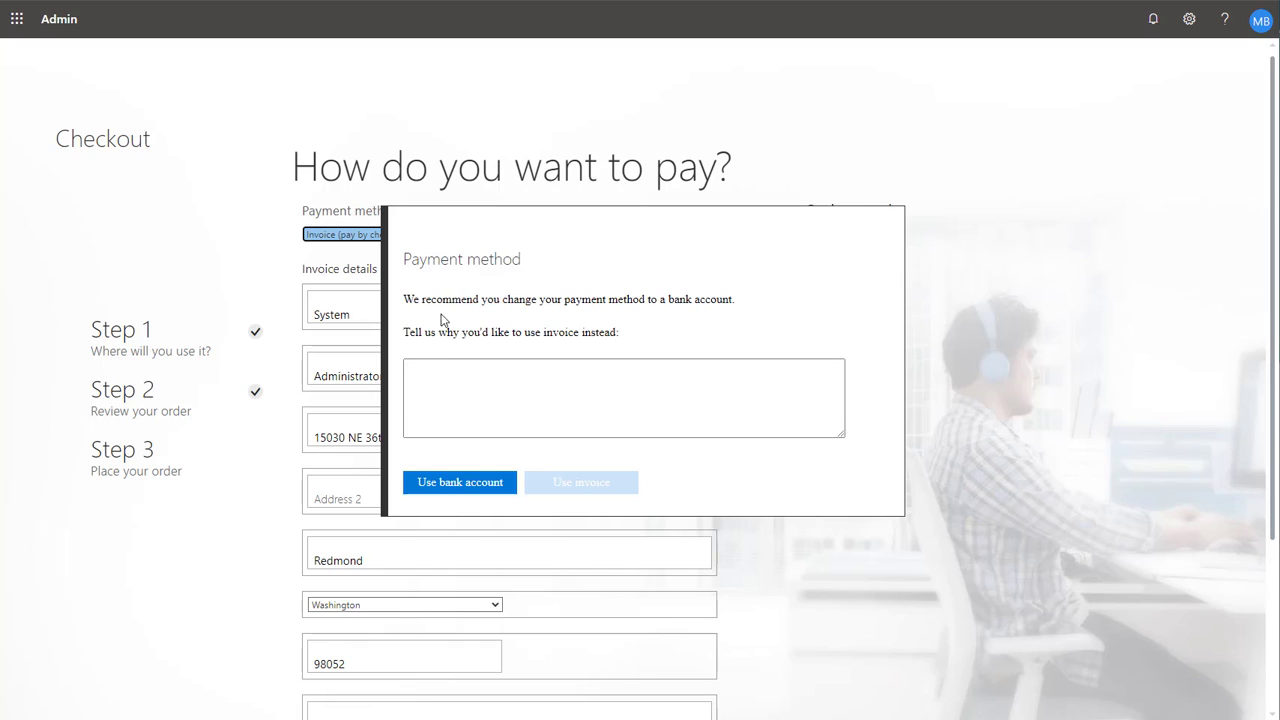
click(494, 405)
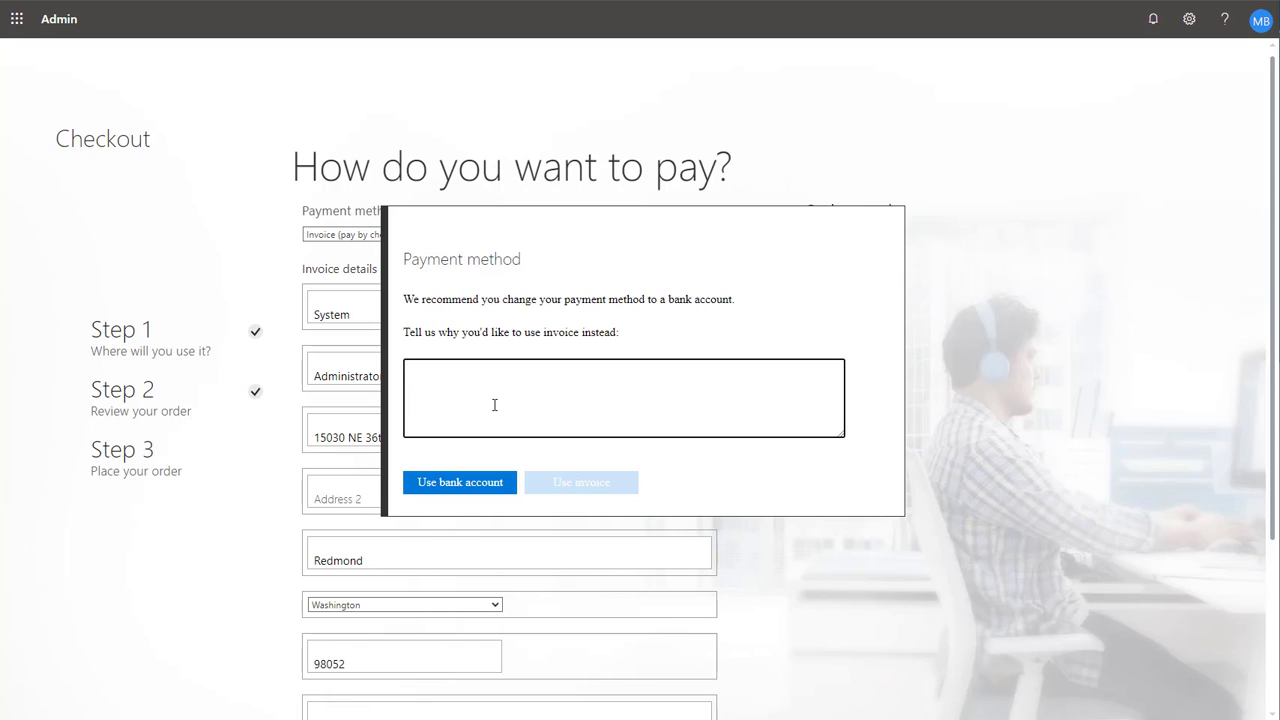
text(No cost)
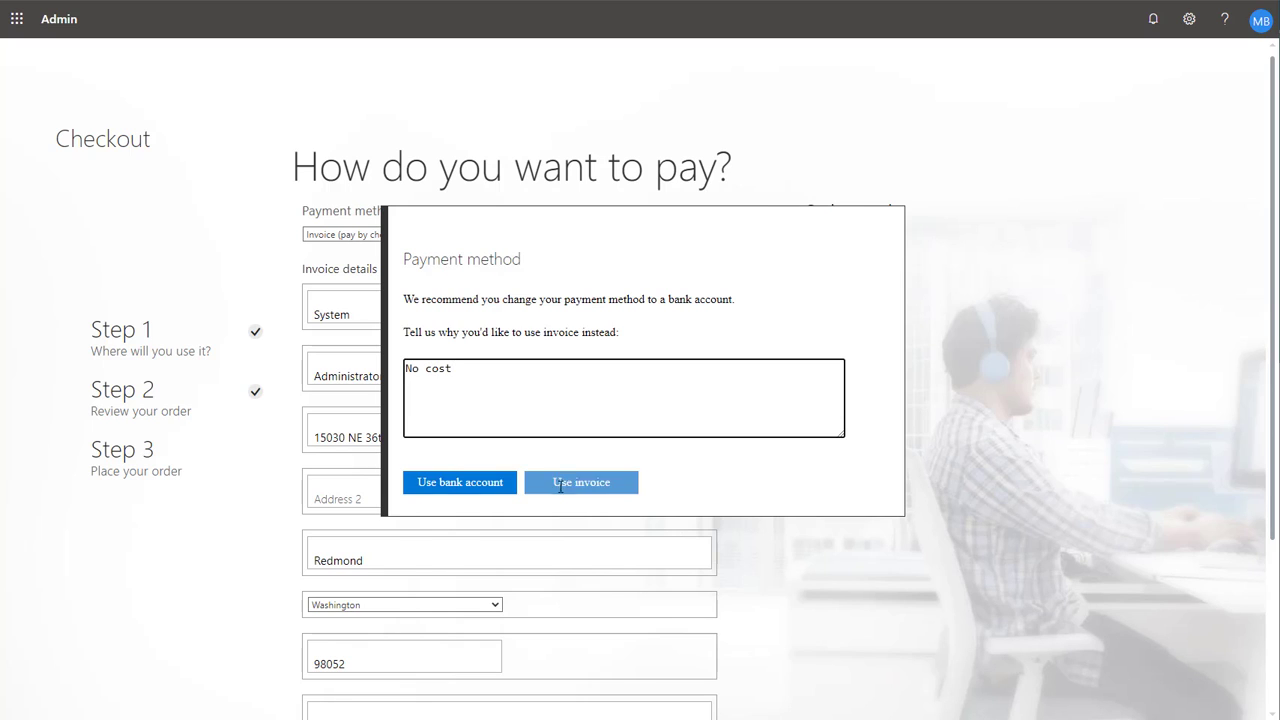
click(560, 488)
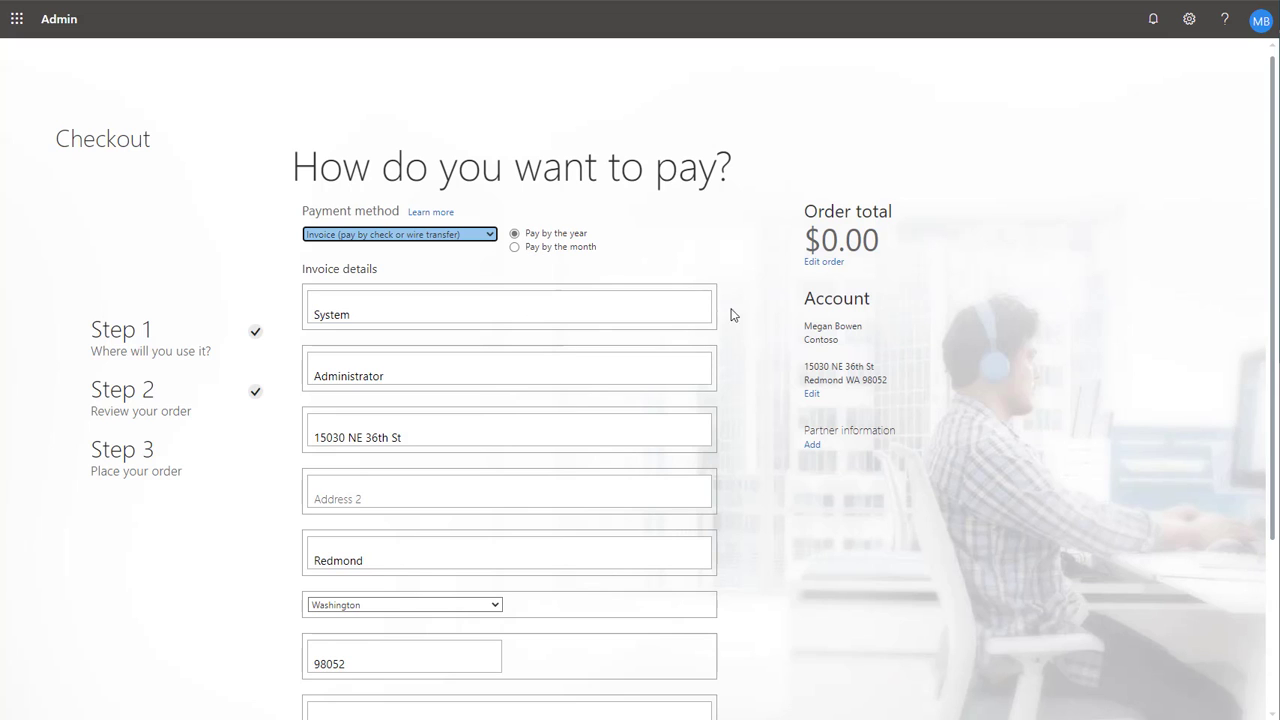
- Place the order and return to the admin home page
scroll(731, 330, down, 3)
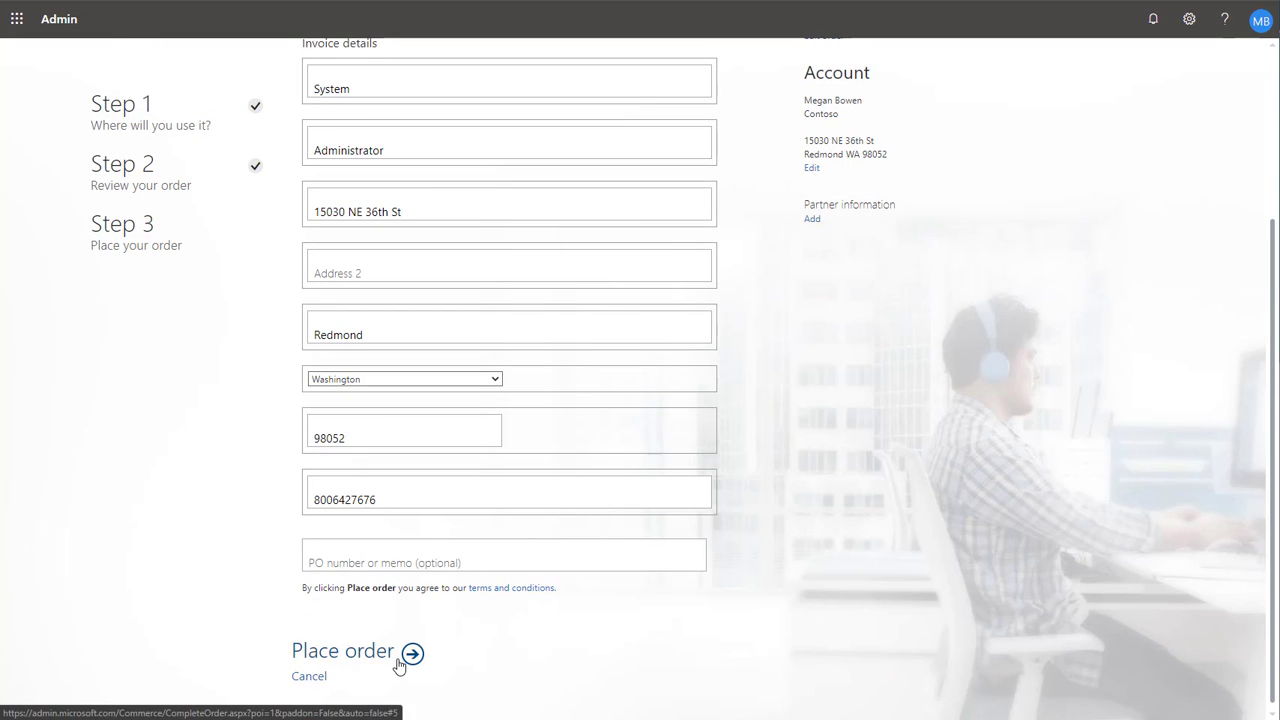
click(398, 662)
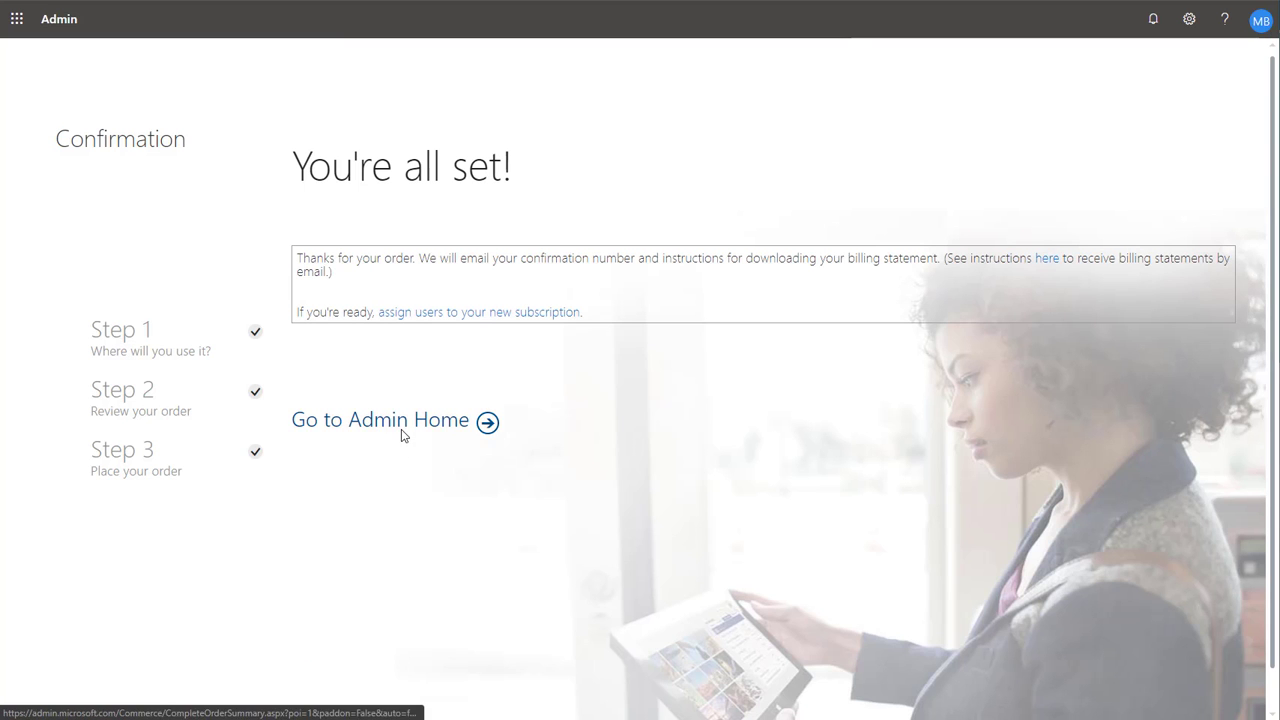
click(408, 428)
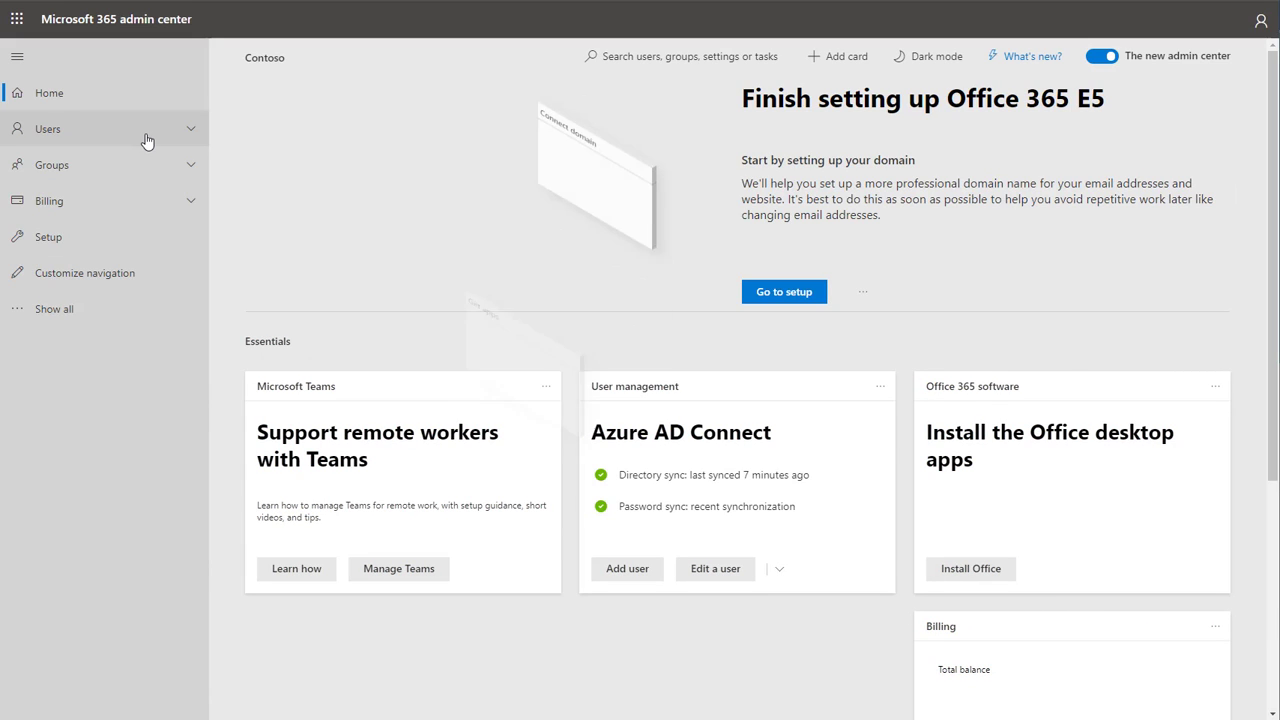
- Open Active users and select seven of the users licensed with Office 365 E5
click(147, 136)
click(135, 172)
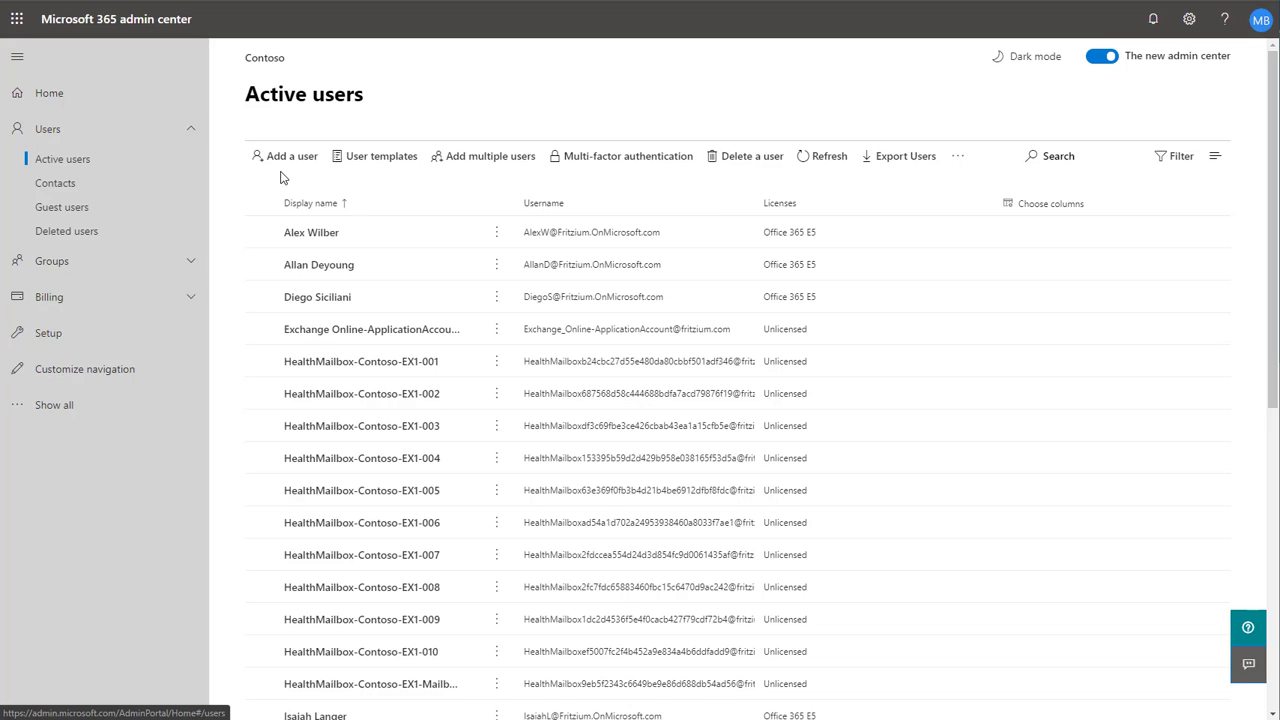
click(261, 232)
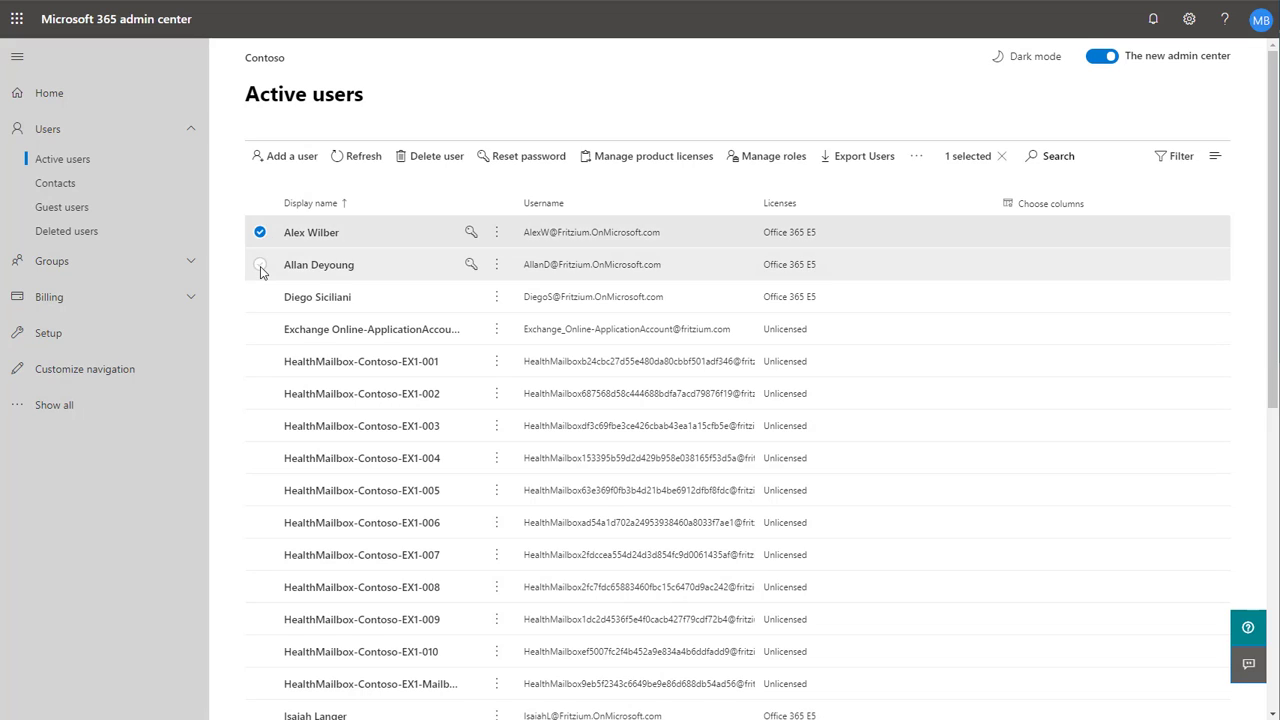
click(261, 264)
click(261, 297)
scroll(261, 311, down, 3)
scroll(261, 311, down, 2)
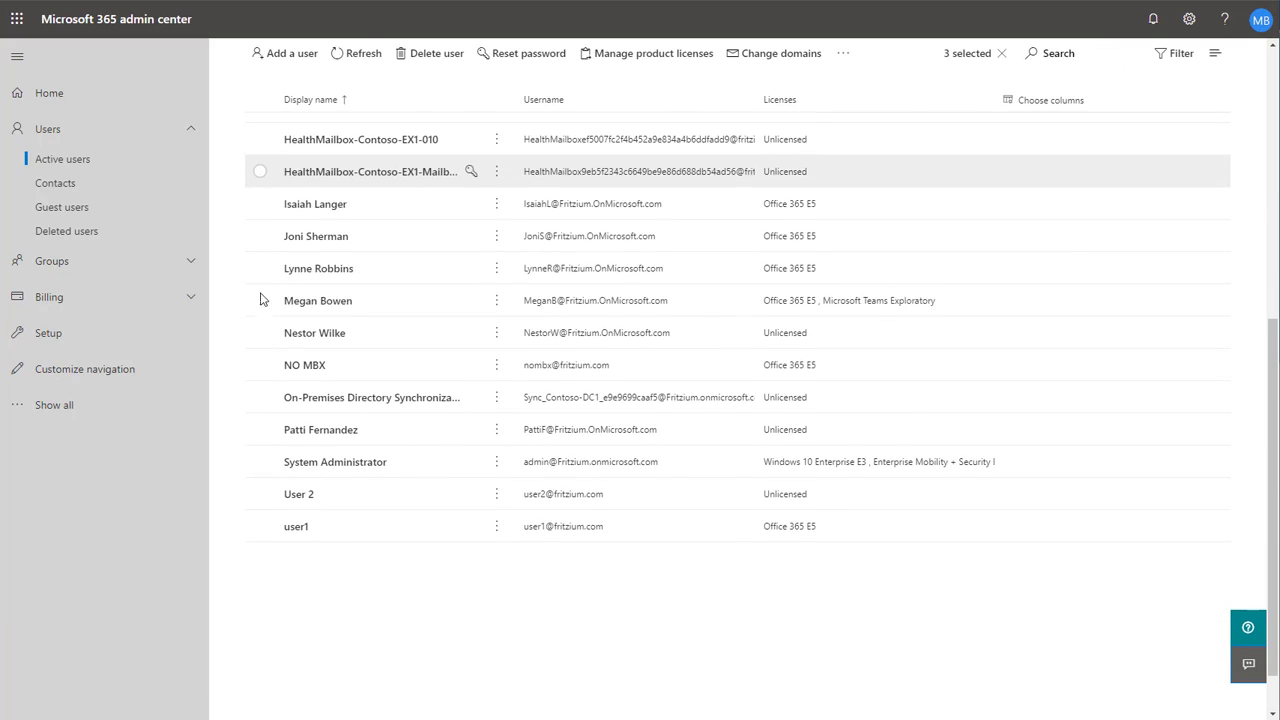
click(260, 204)
click(260, 236)
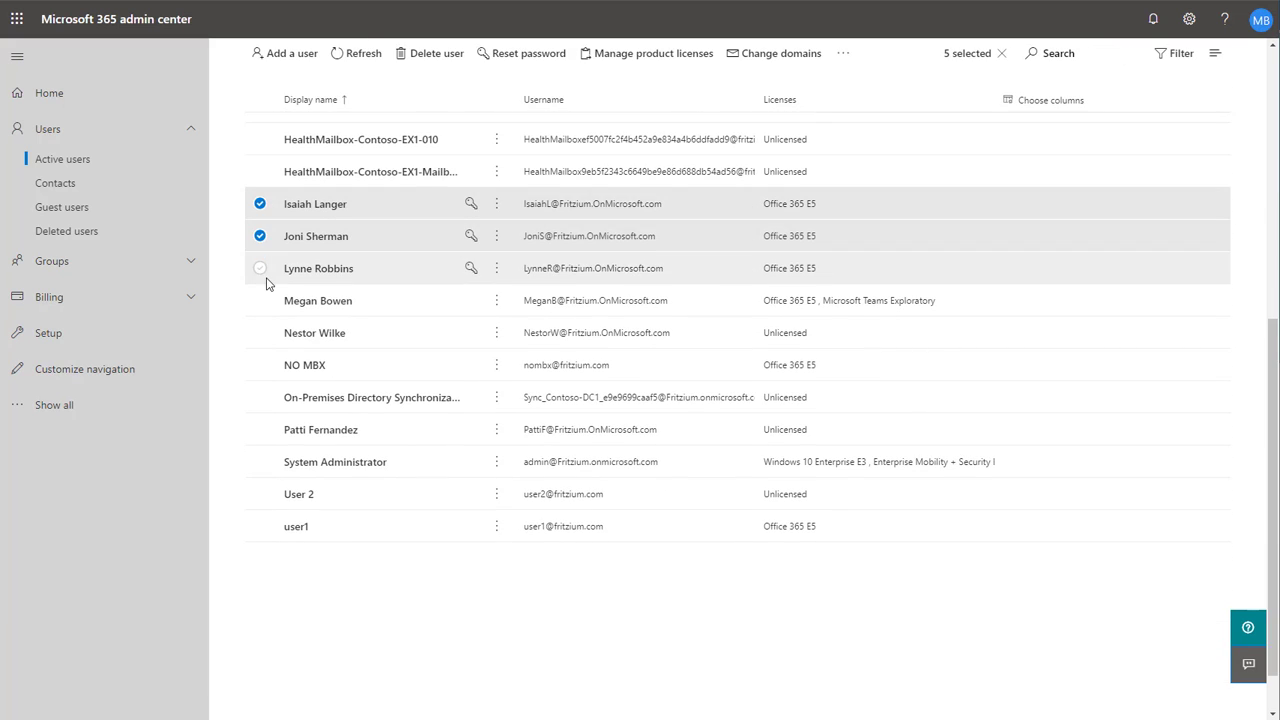
click(261, 268)
click(260, 366)
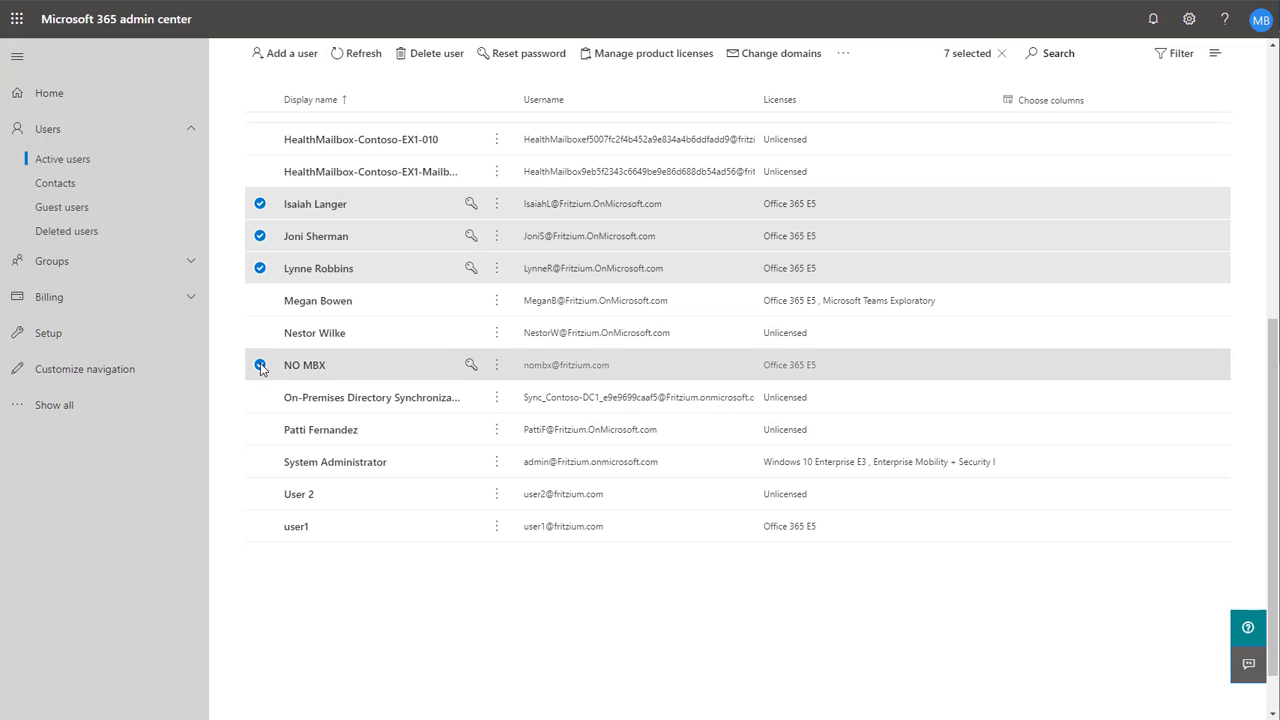
scroll(520, 290, up, 6)
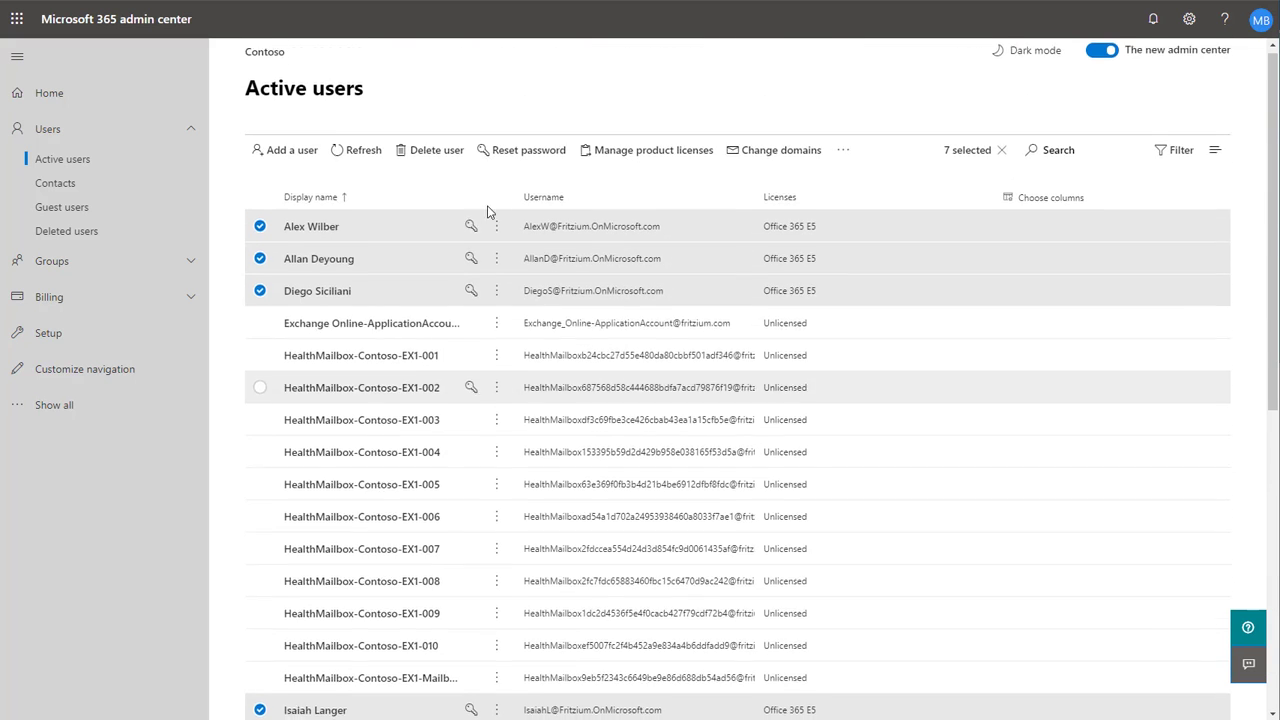
- Add the Business Apps (free) product license to the selected users' existing license assignments and close the panel
click(598, 160)
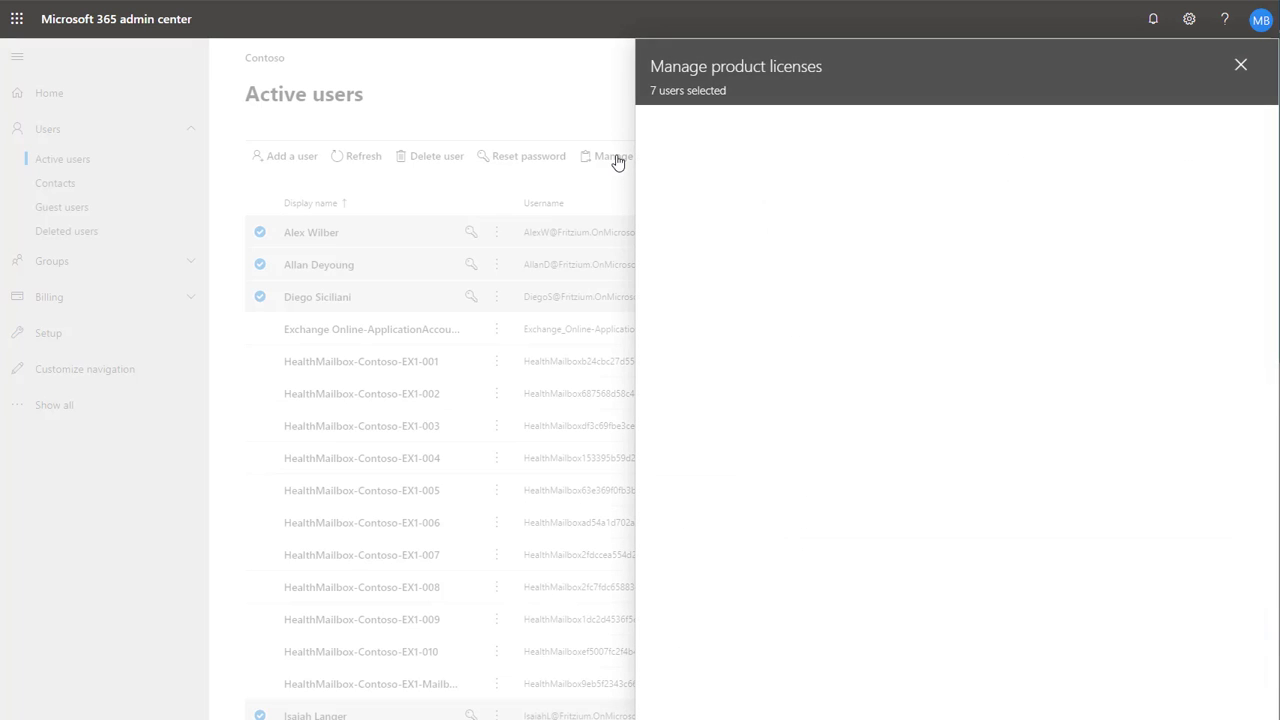
click(737, 190)
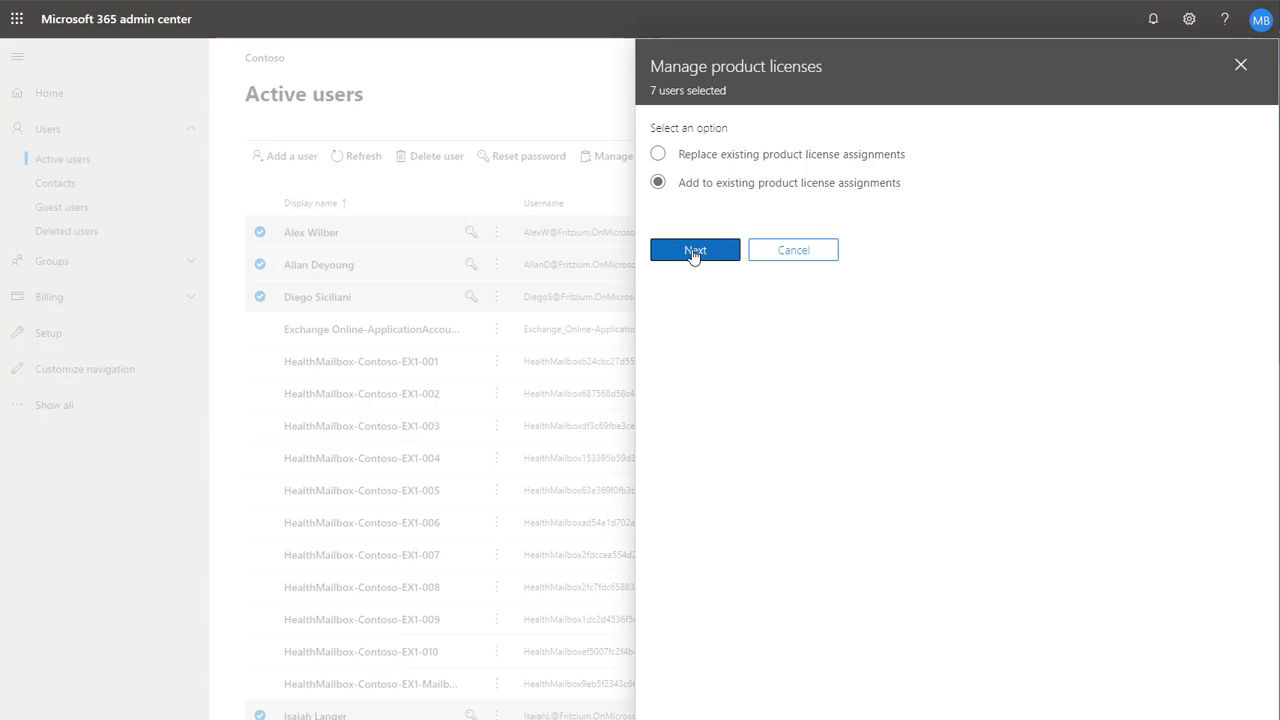
click(693, 252)
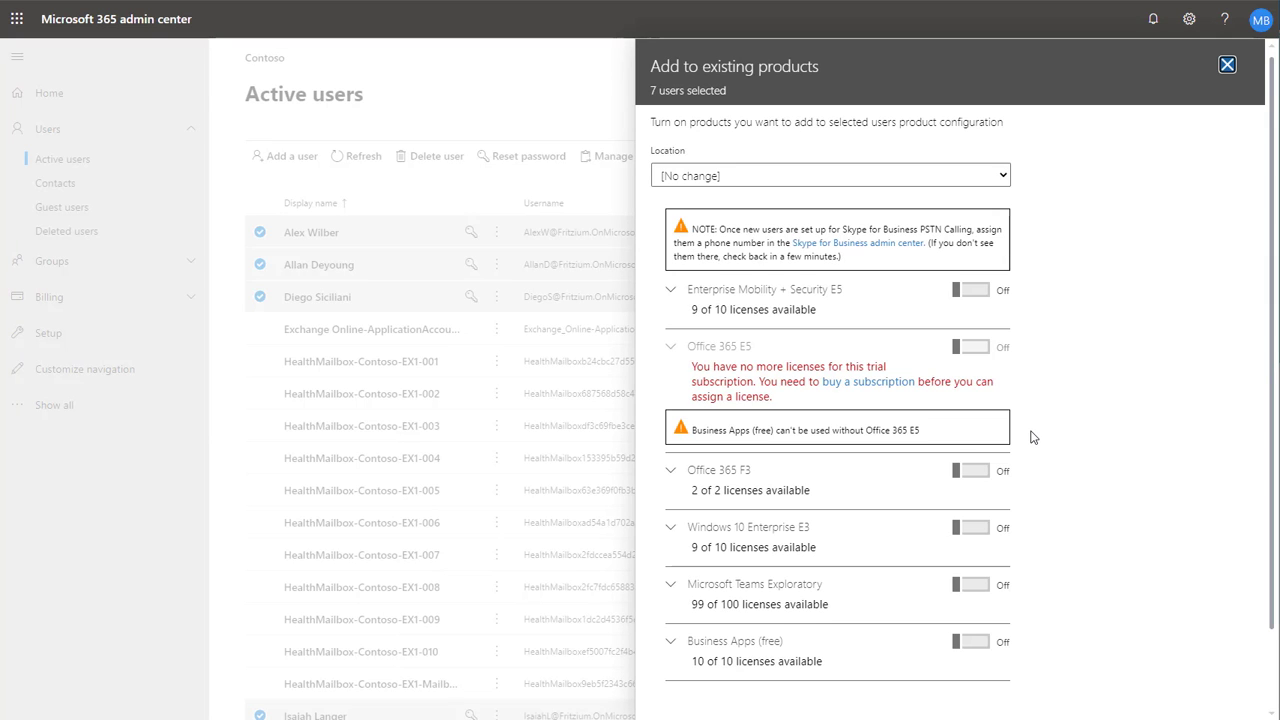
scroll(1033, 437, down, 1)
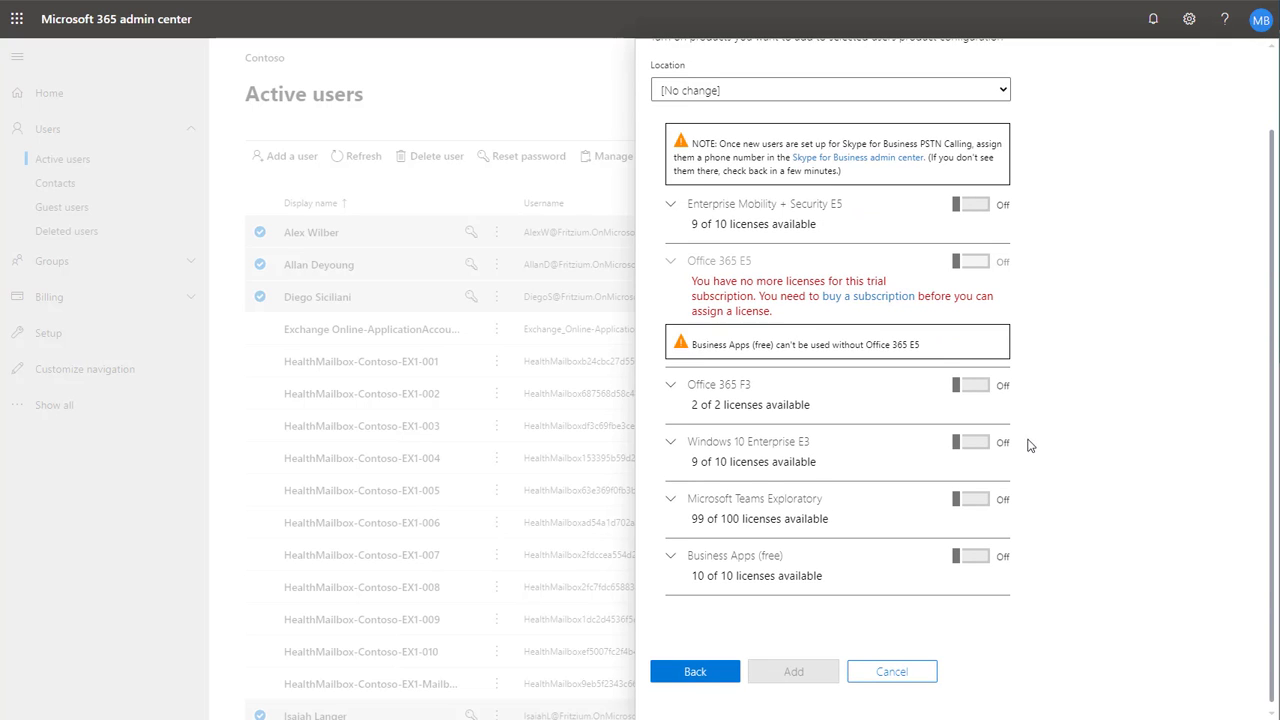
click(970, 566)
scroll(823, 612, down, 1)
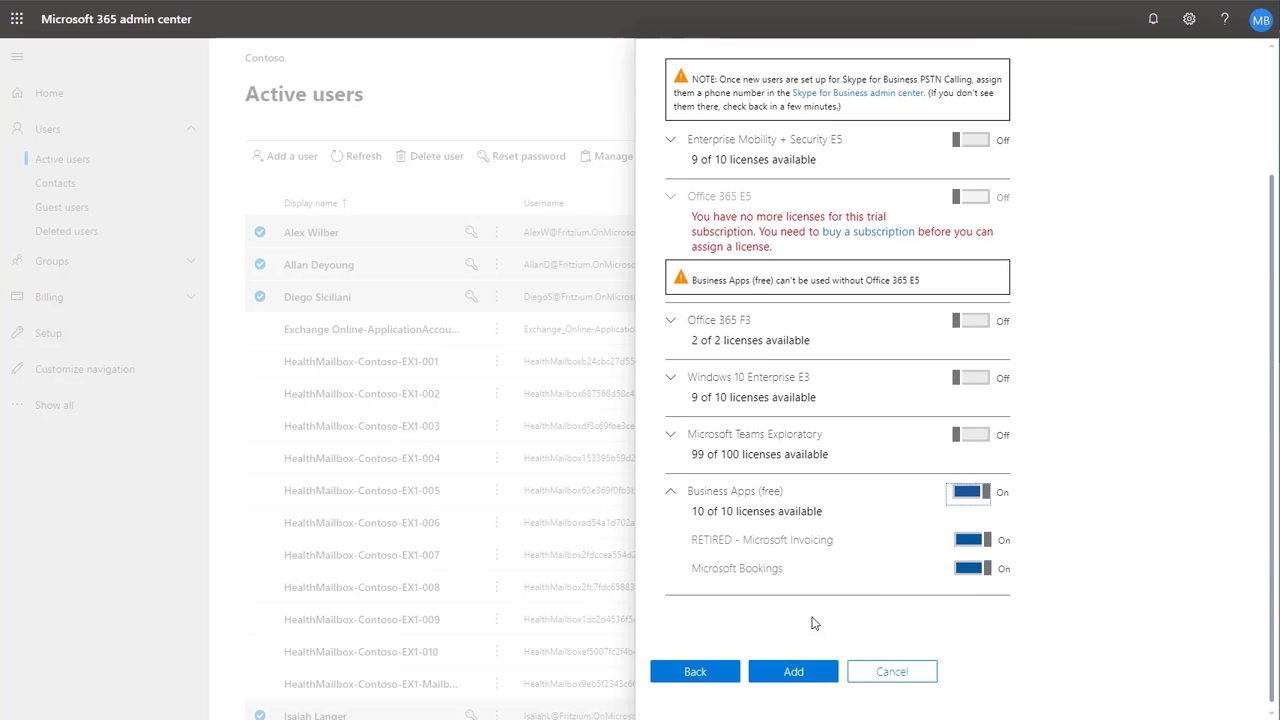
click(815, 680)
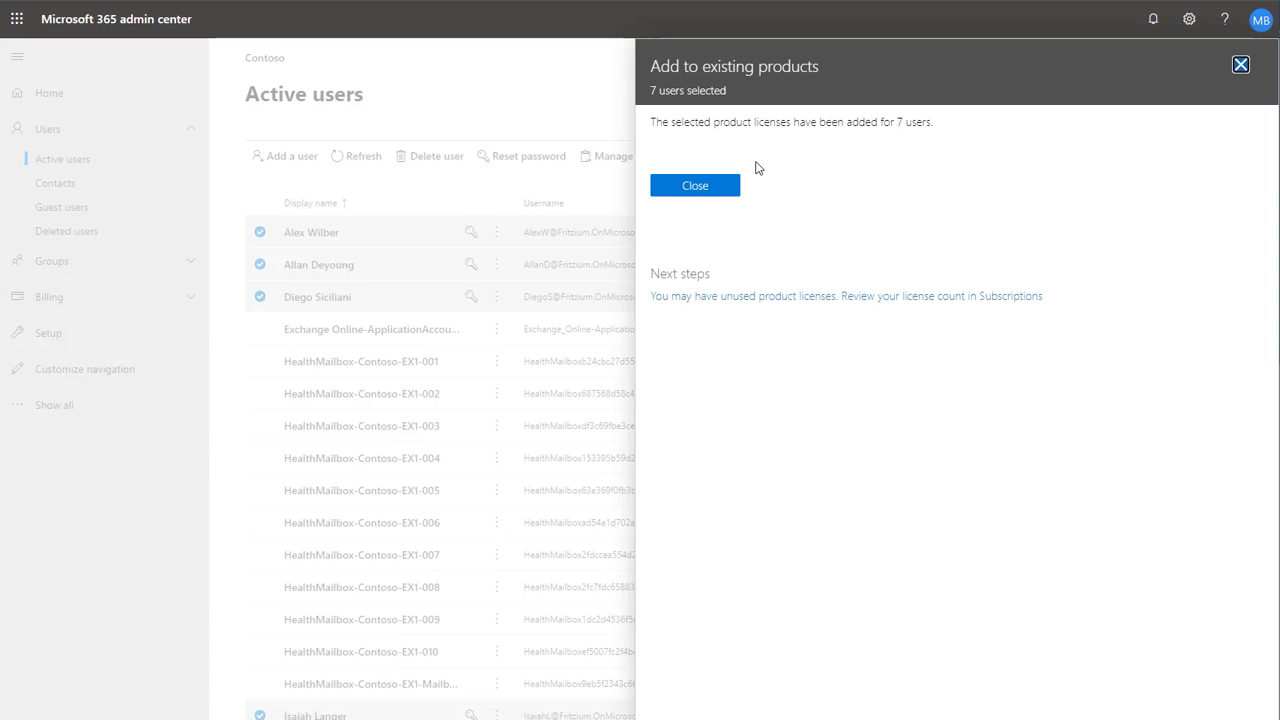
click(722, 192)
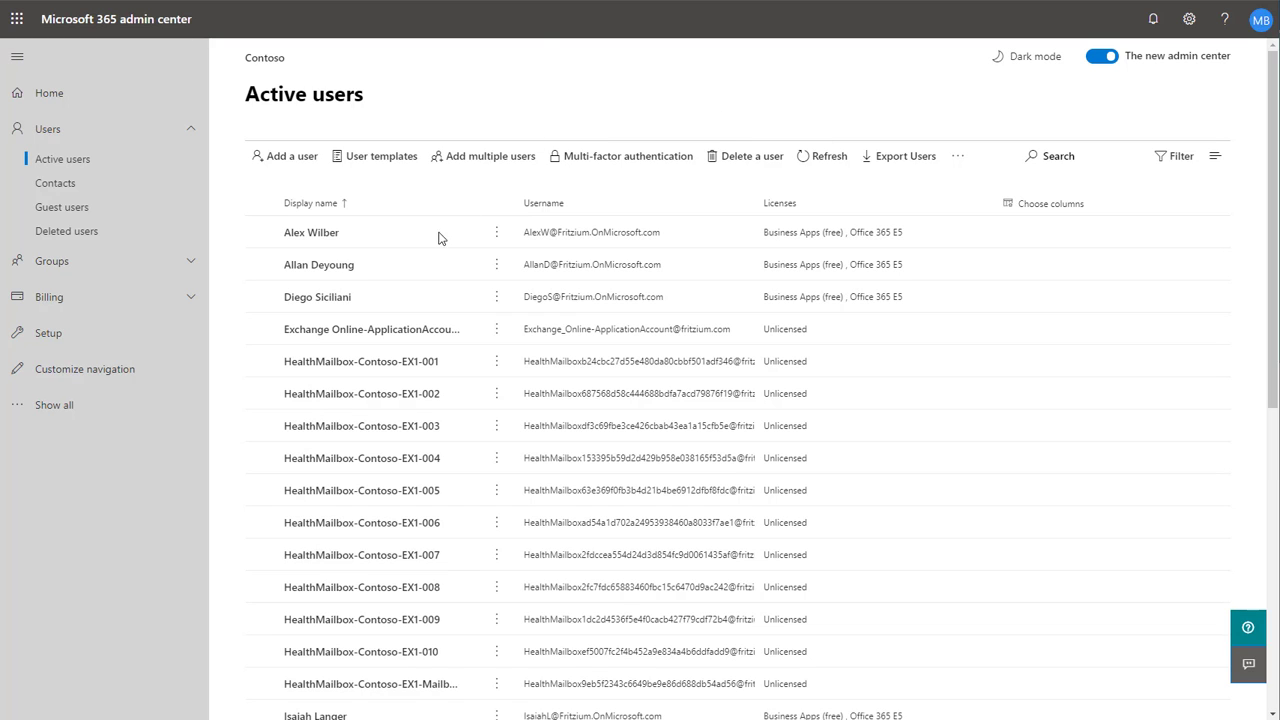
- Open the Setup page from the full navigation
click(100, 338)
click(72, 405)
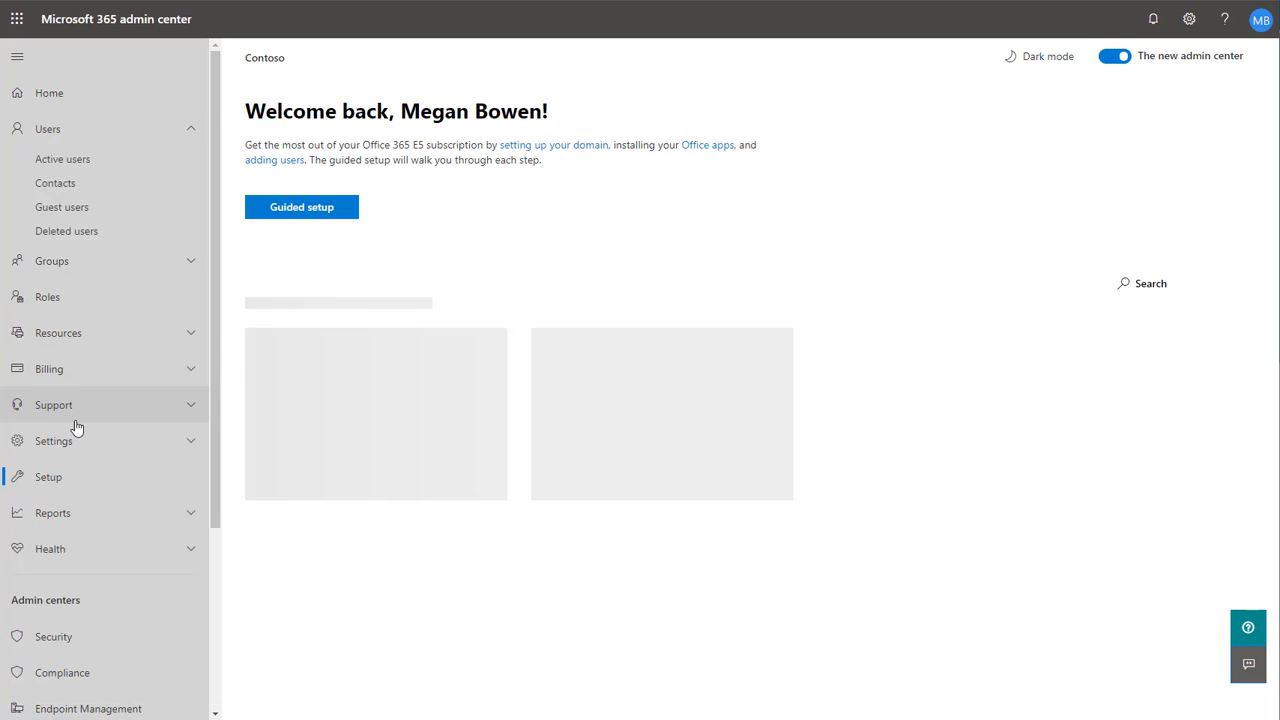
- Open the organization Settings page and review the Bookings service settings, then close the panel
click(80, 443)
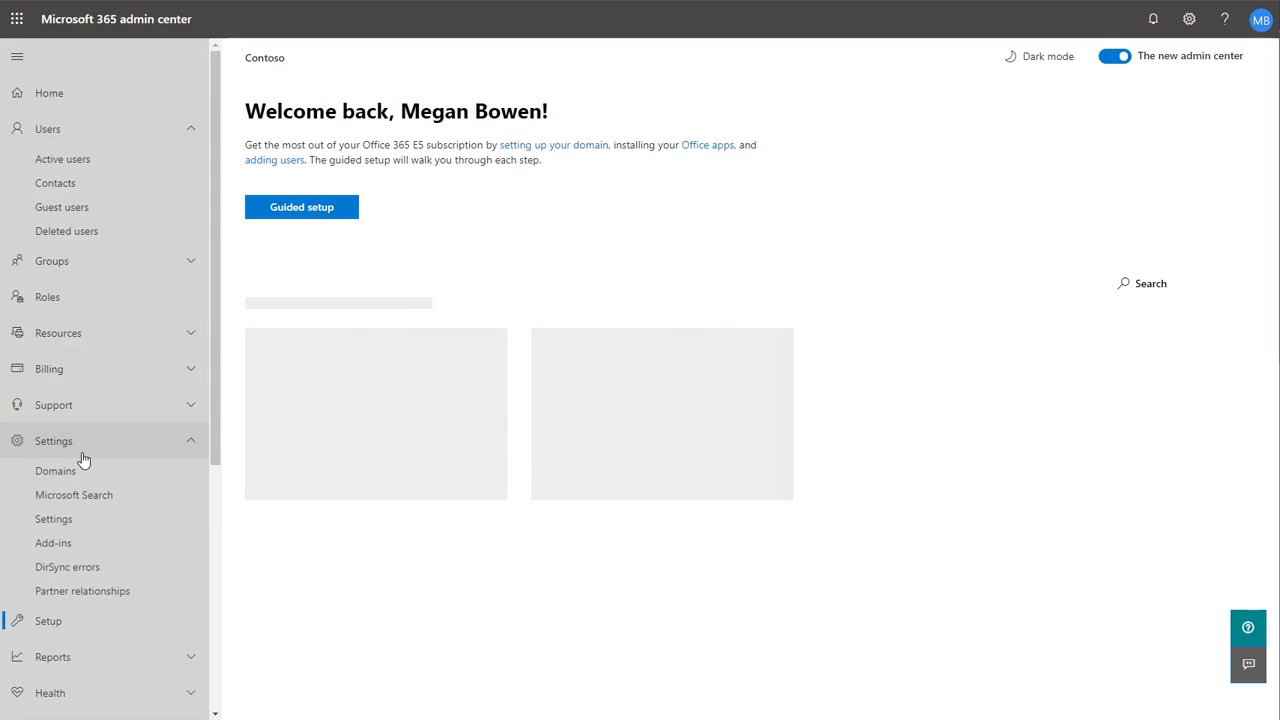
click(96, 520)
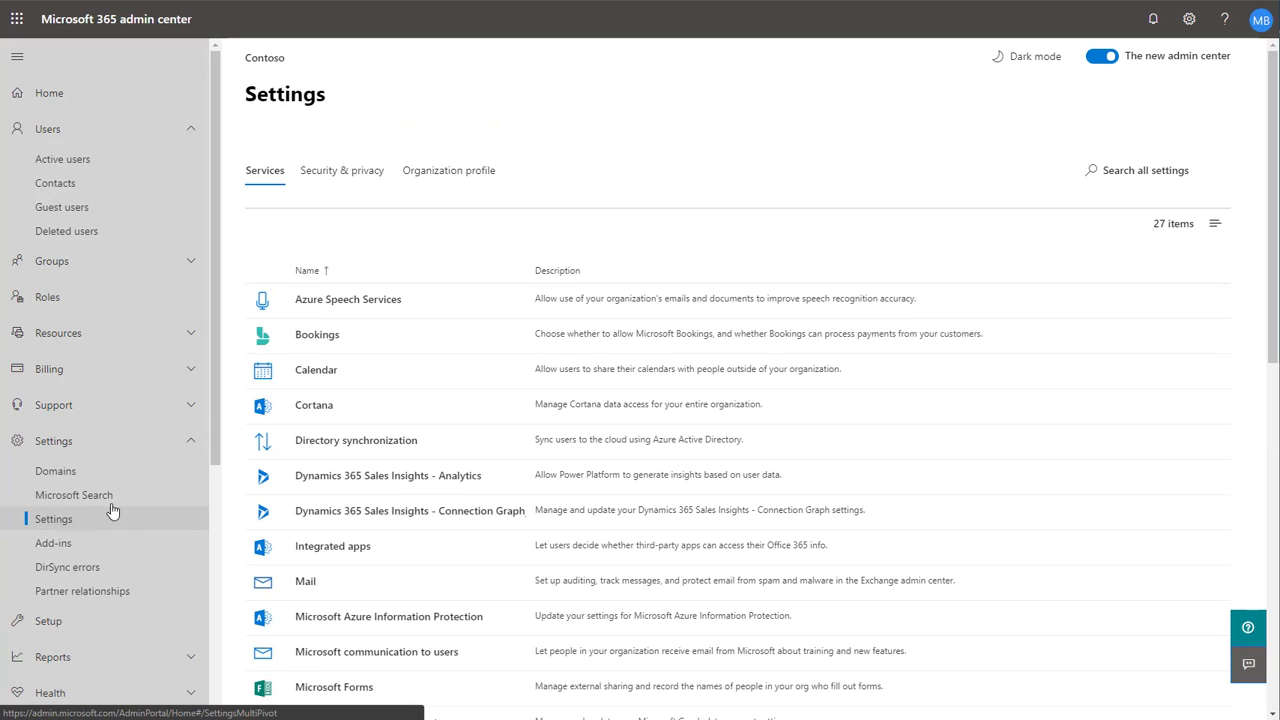
click(316, 340)
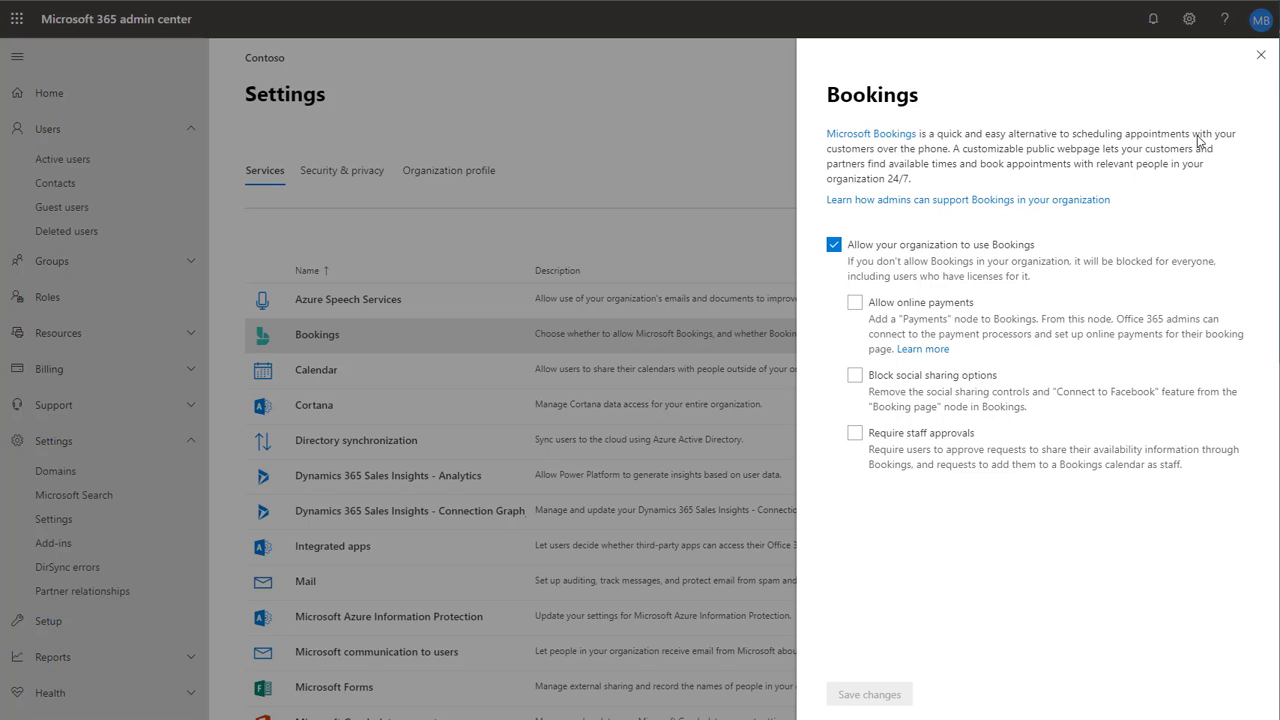
click(1260, 57)
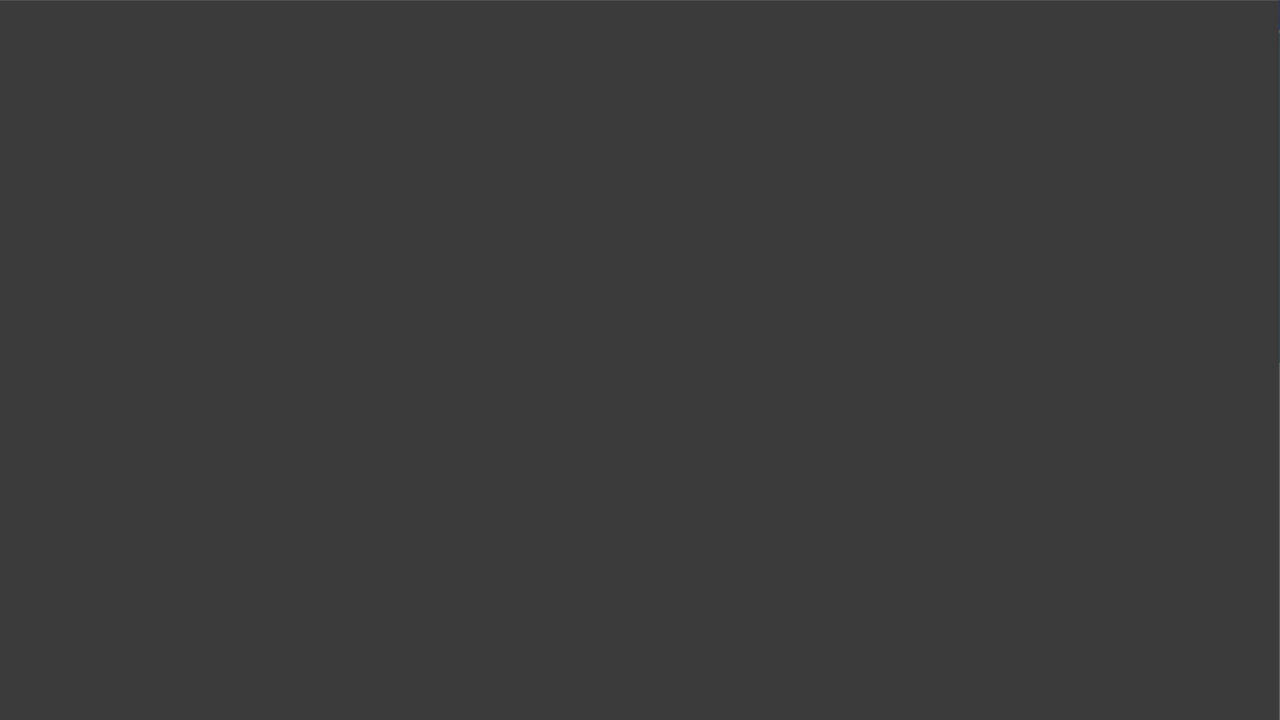
- Go to bookings.office.com in the browser
text(bookings)
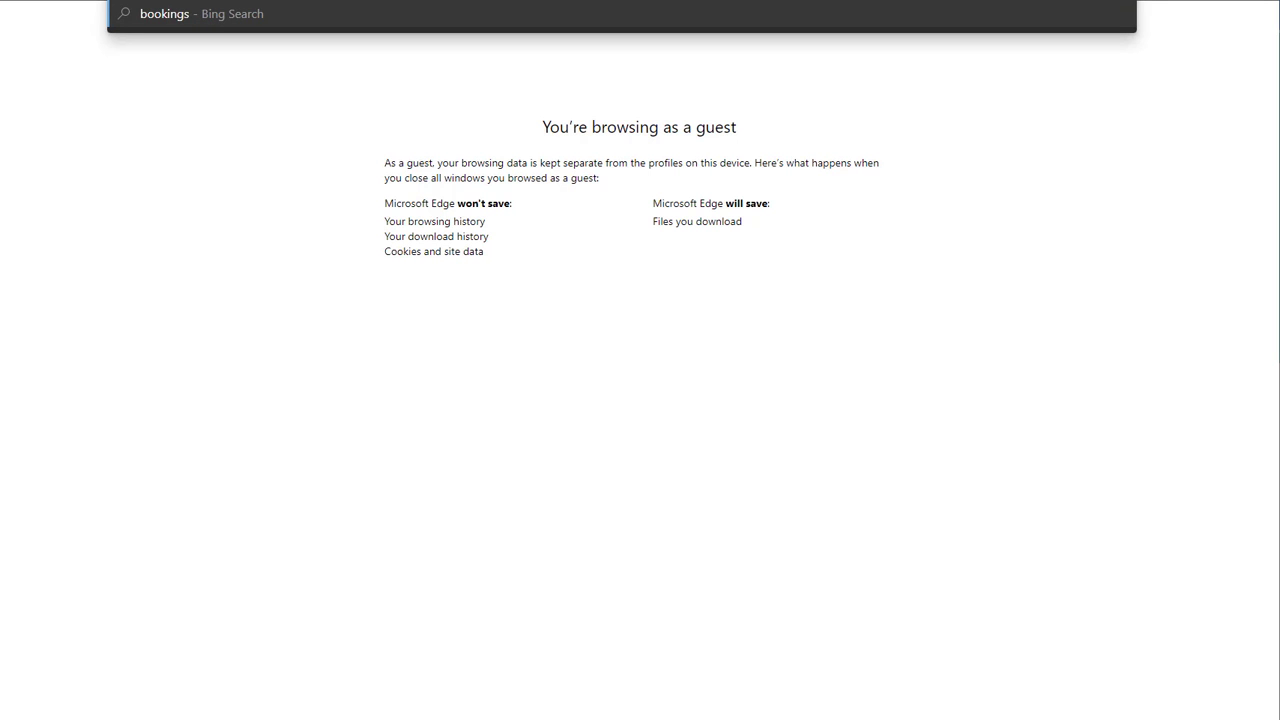
text(.office/cpo)
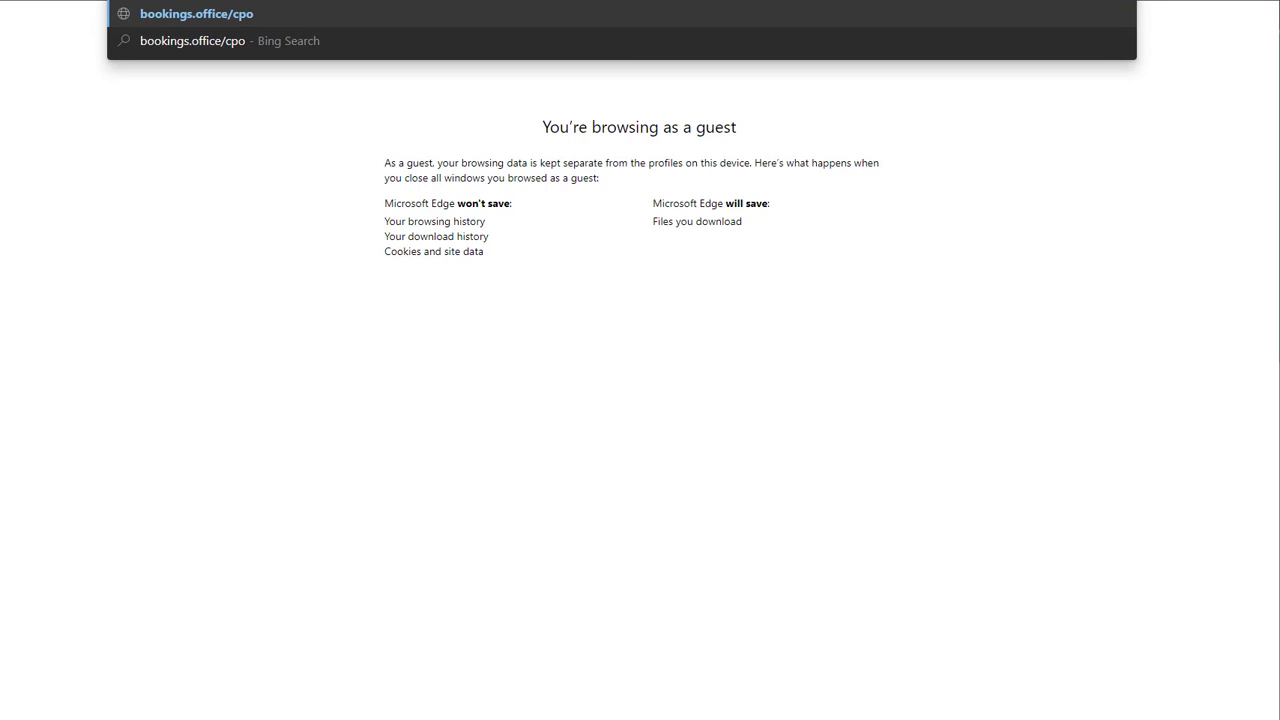
key(BackSpace)
key(BackSpace)
key(BackSpace)
key(BackSpace)
text(.com)
key(Return)
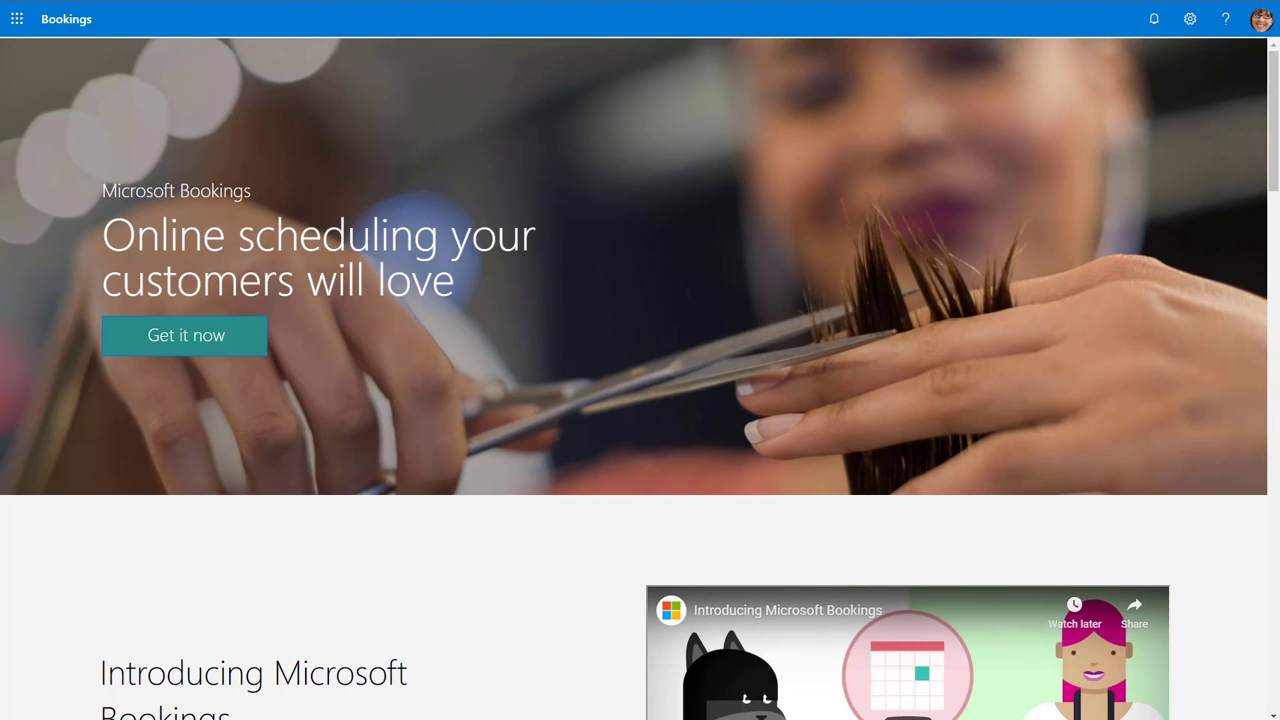
- Add a booking calendar named Contoso Healthcare Clinic 1 with business type Health Clinics
click(222, 354)
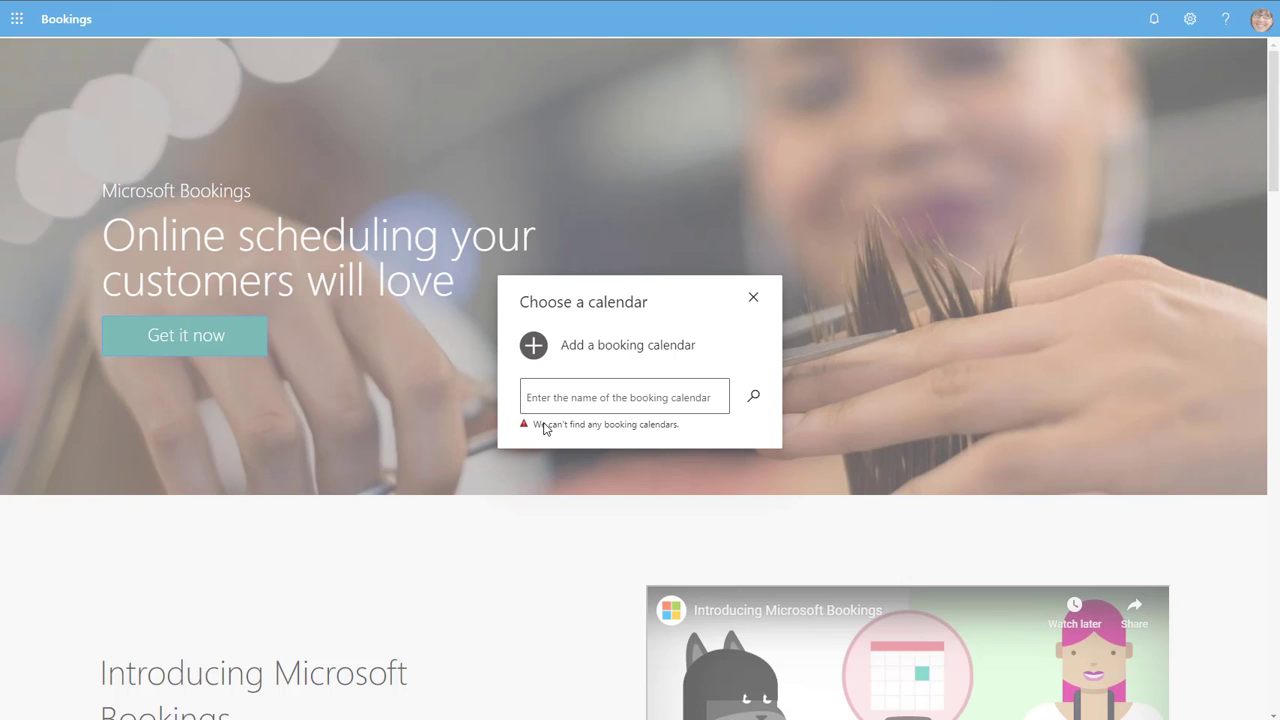
click(535, 348)
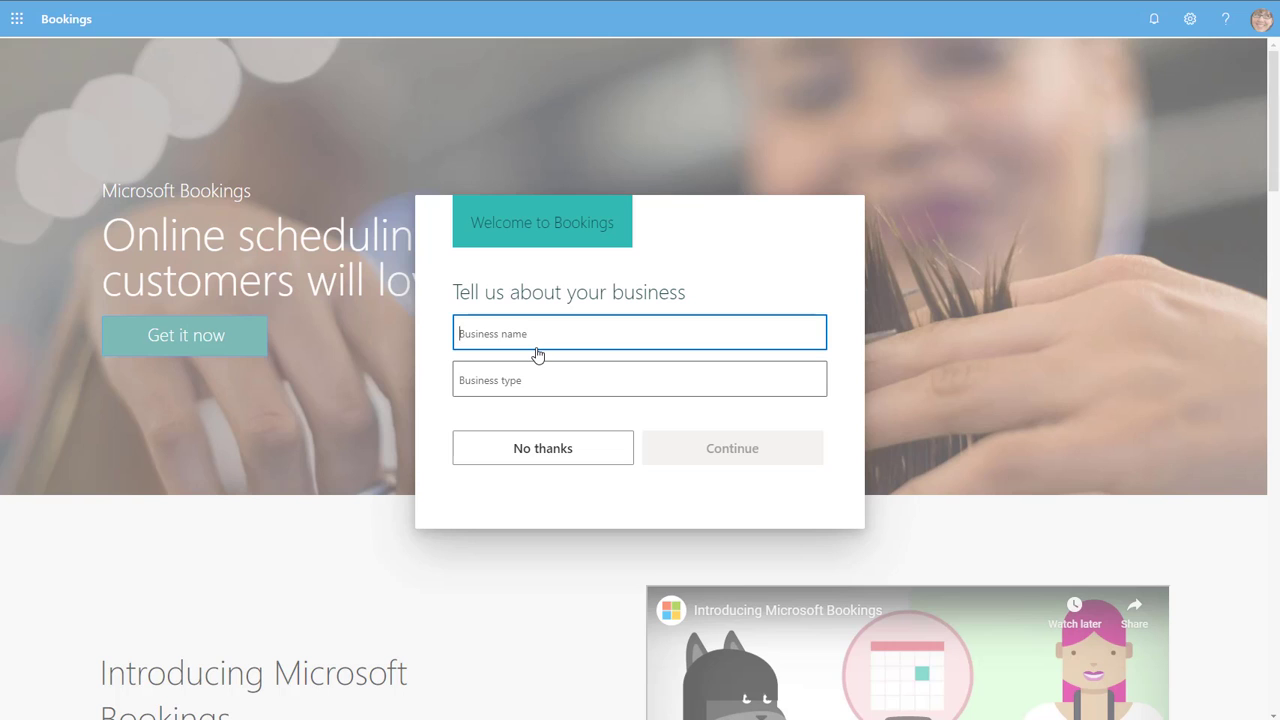
text(Contoso)
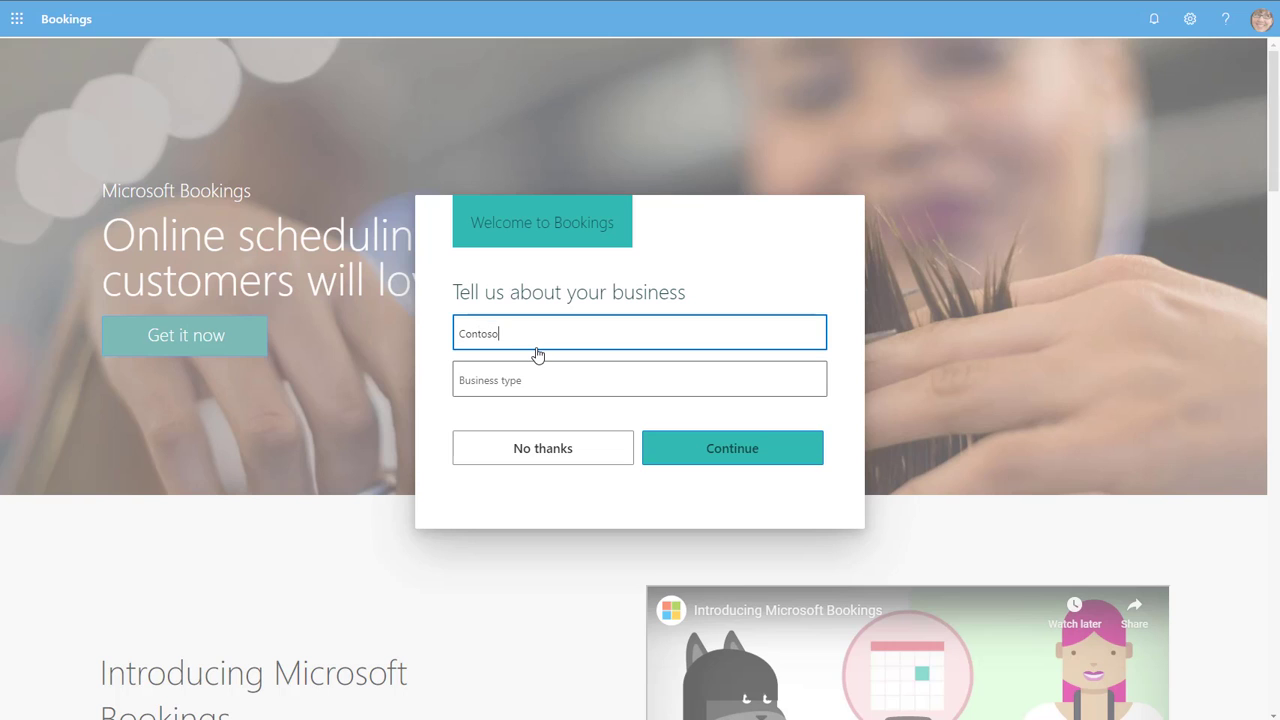
text( Healthcare Clinic 1)
click(547, 381)
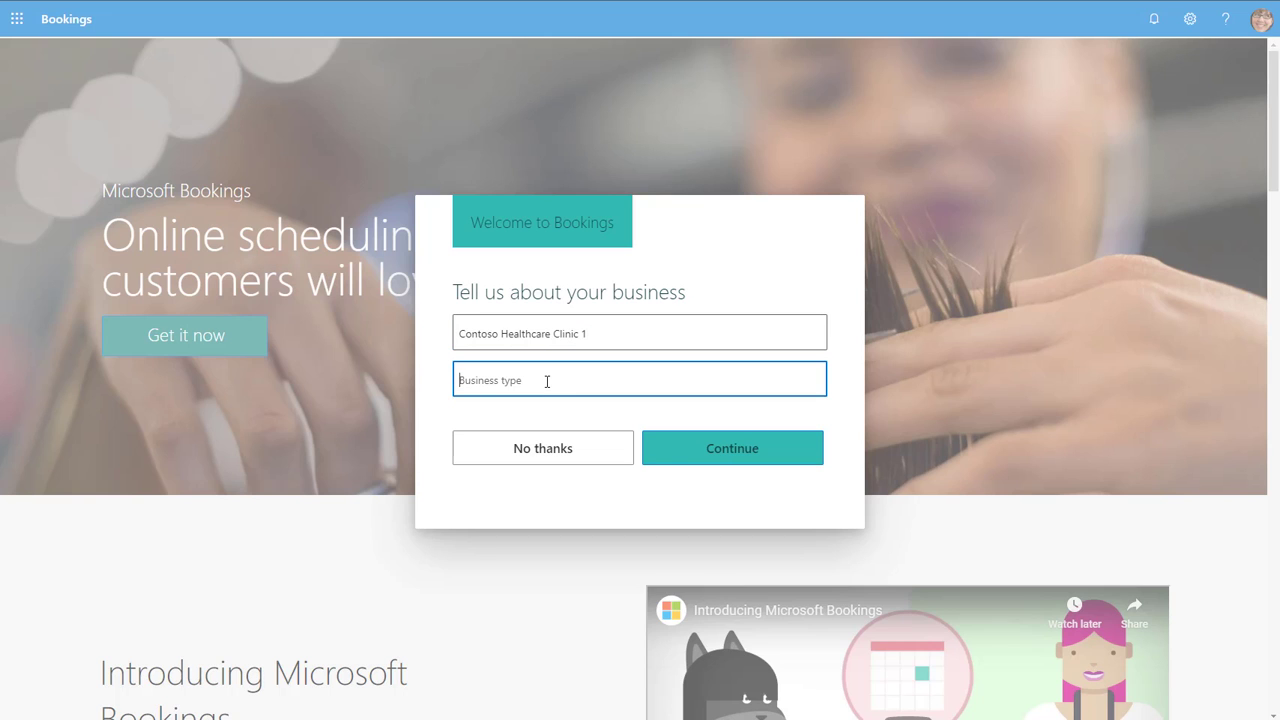
text(Hea)
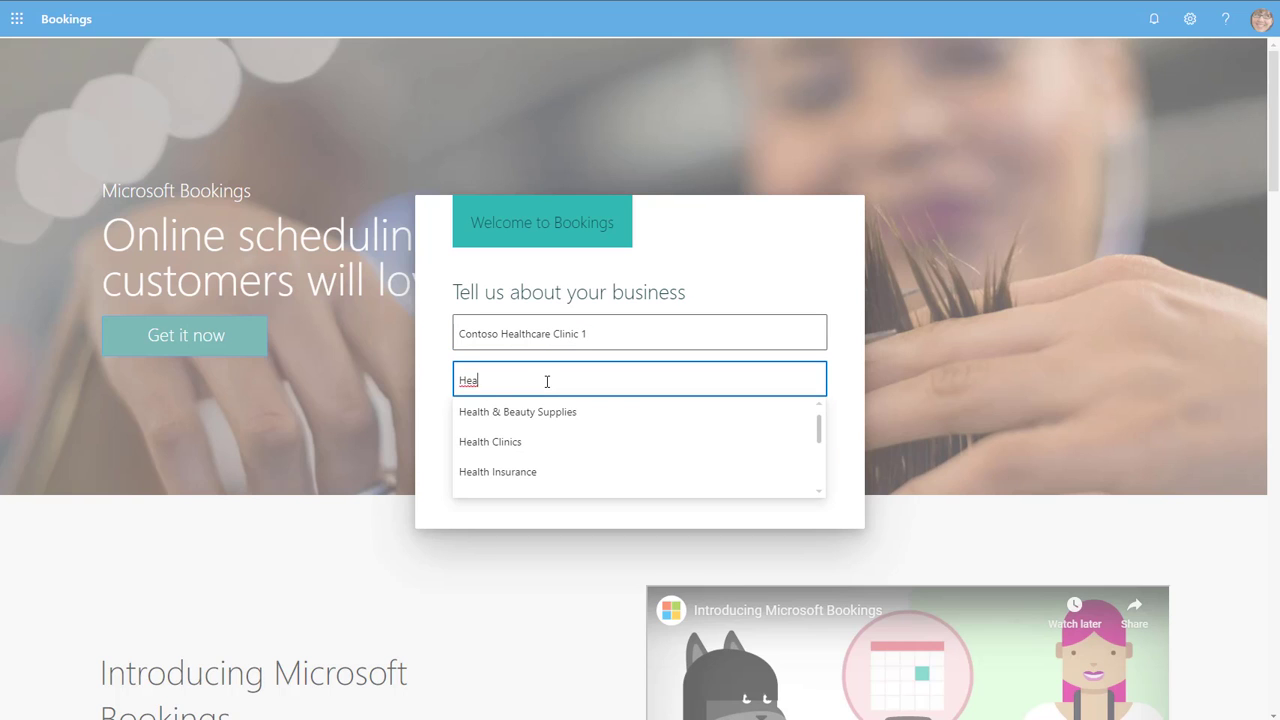
click(534, 442)
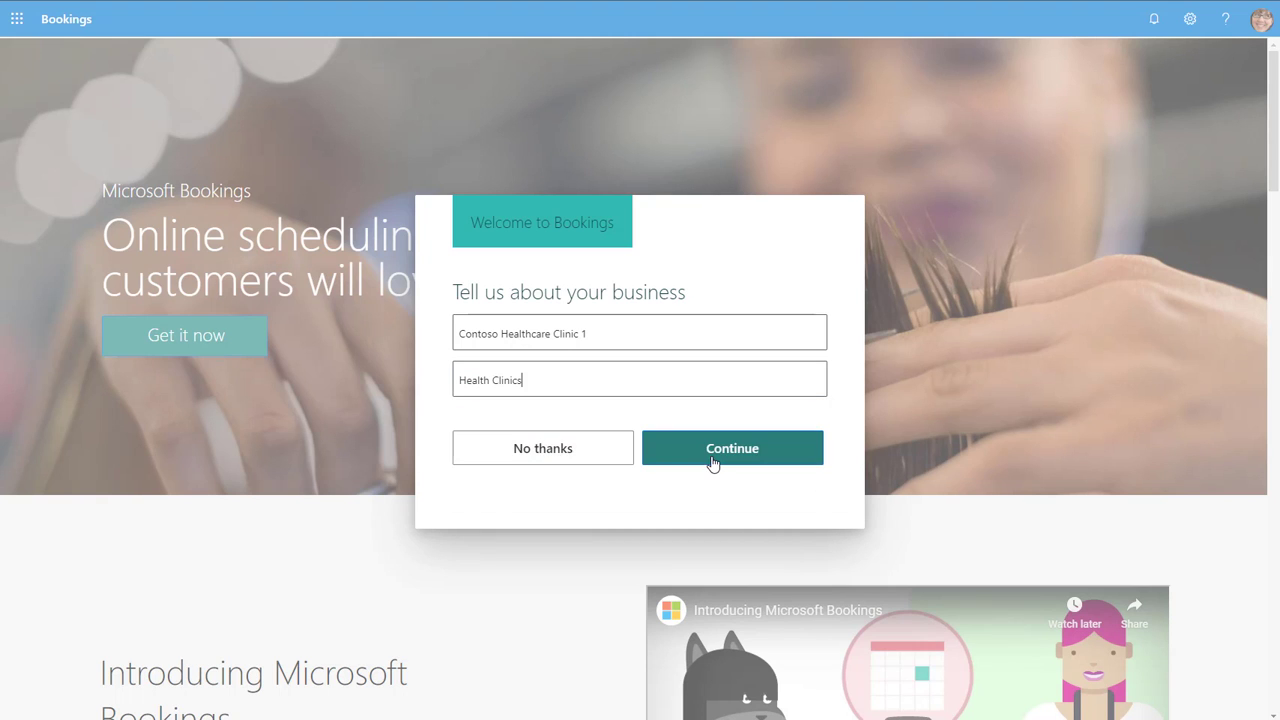
click(712, 460)
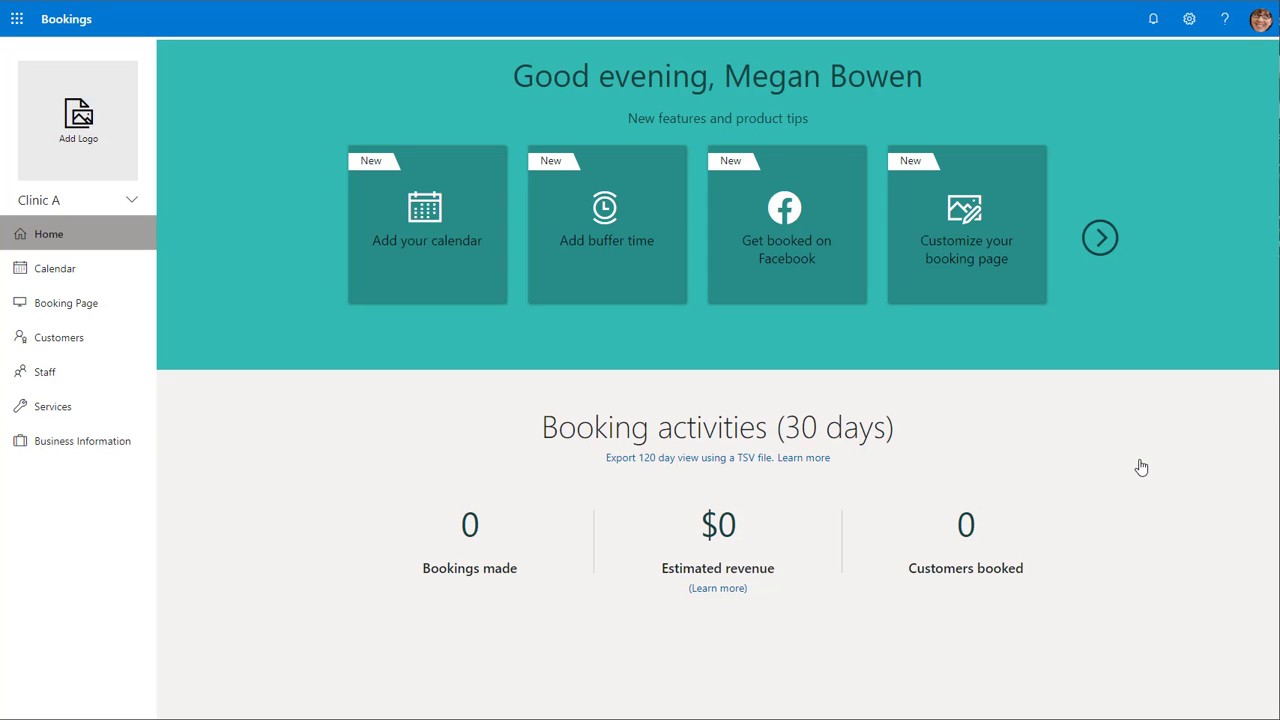
- Upload a hospital image from the Pictures folder as the business logo and save it
click(92, 140)
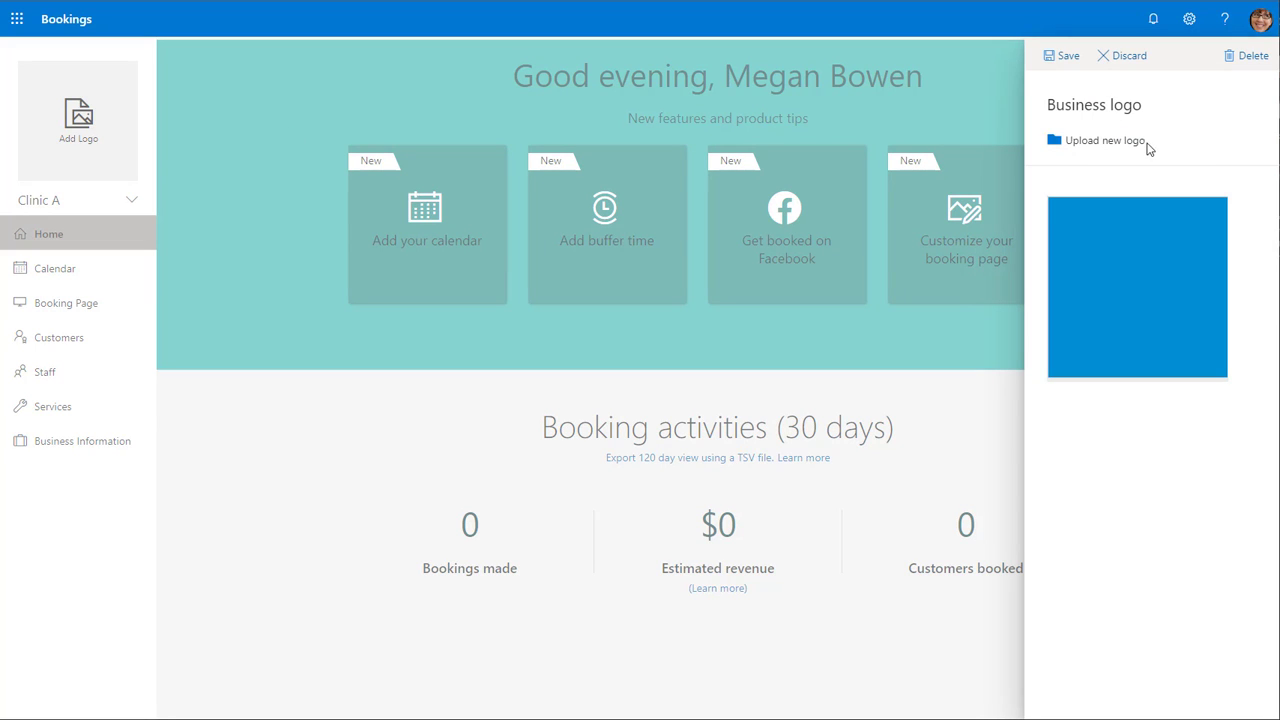
click(1080, 148)
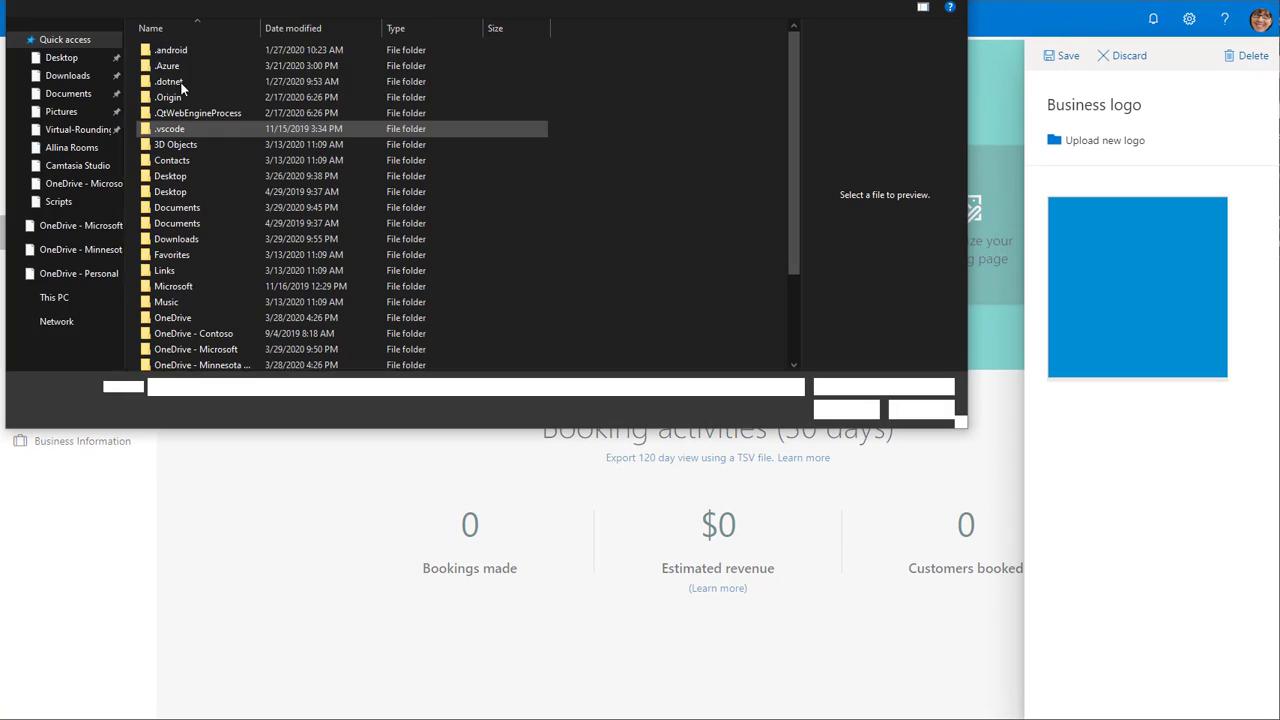
click(50, 111)
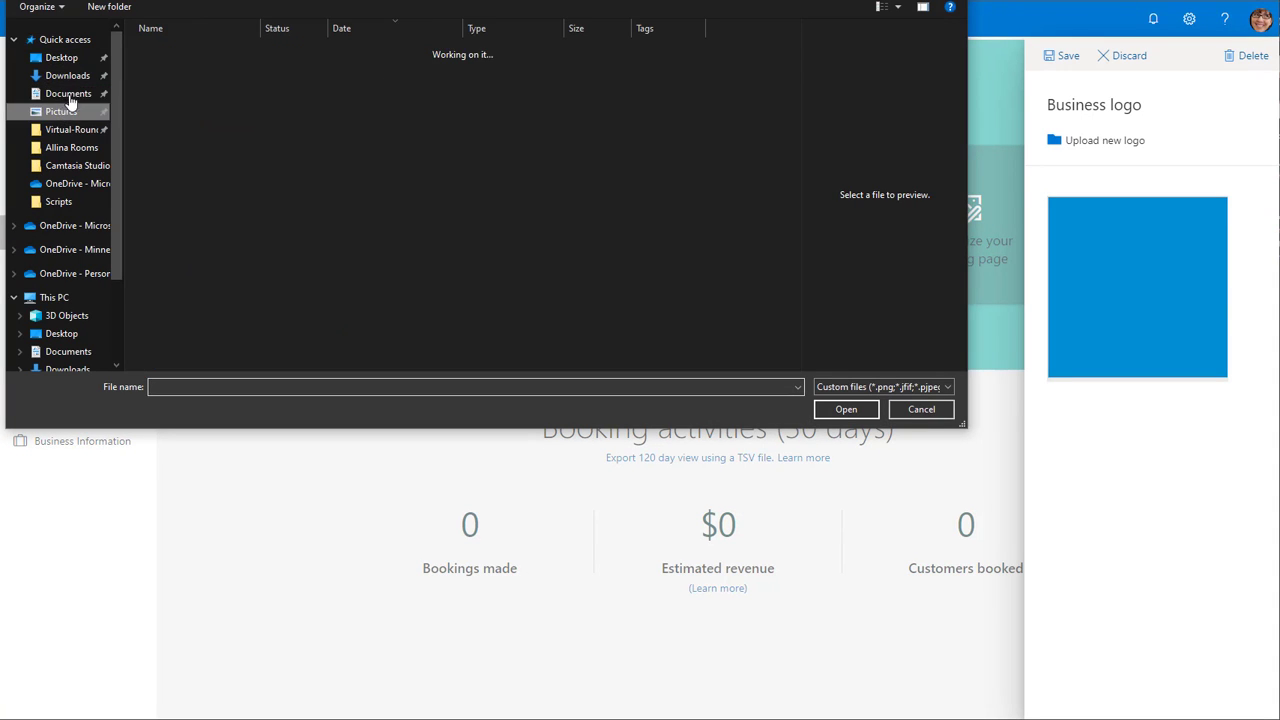
double_click(179, 51)
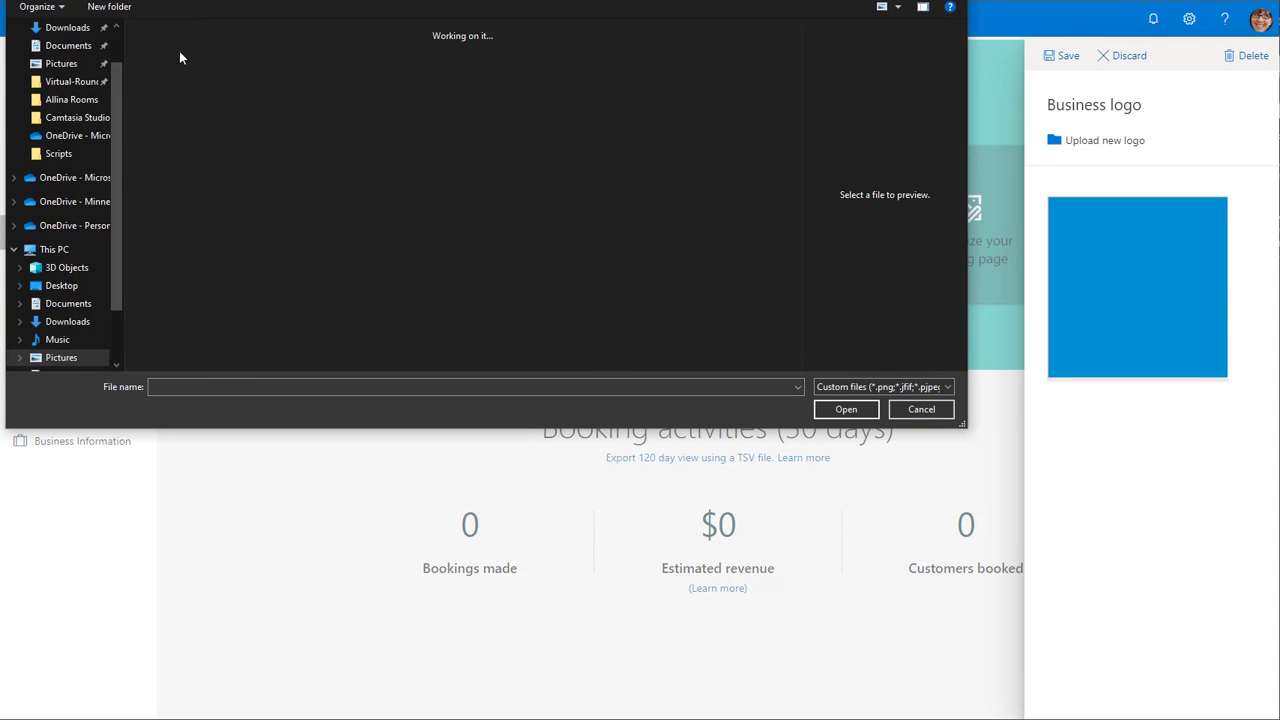
click(347, 62)
double_click(347, 62)
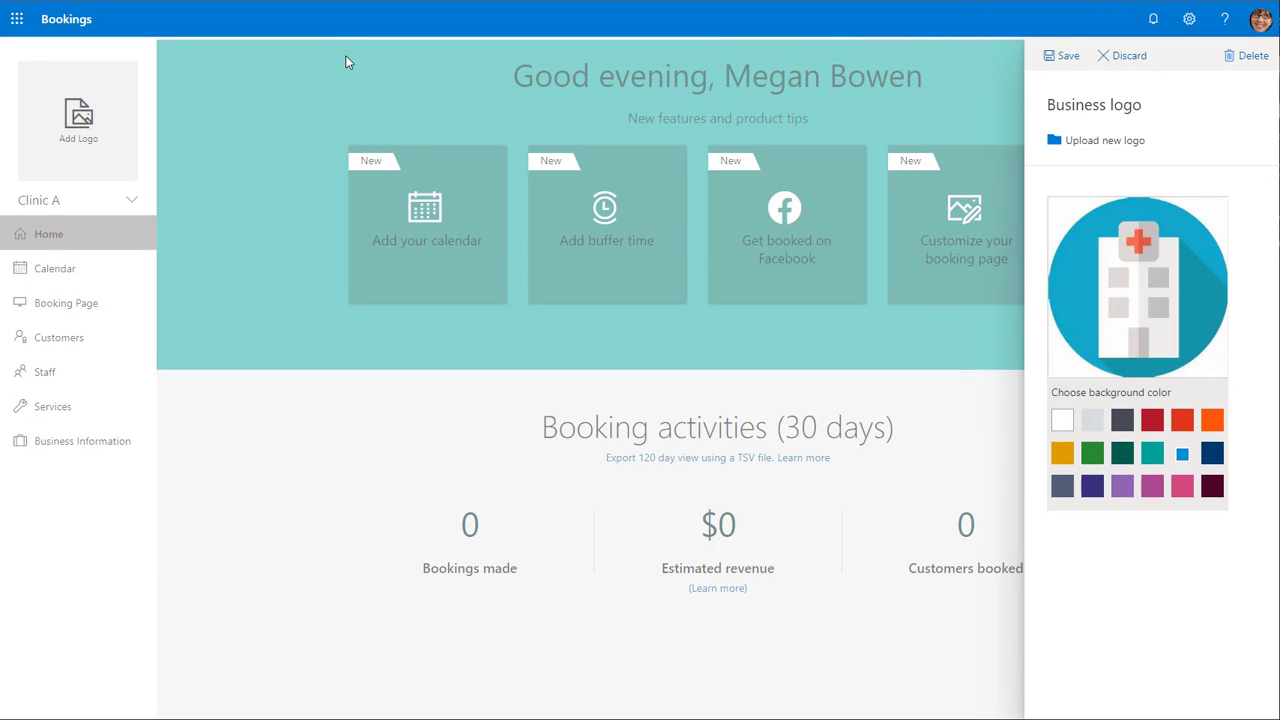
click(1065, 58)
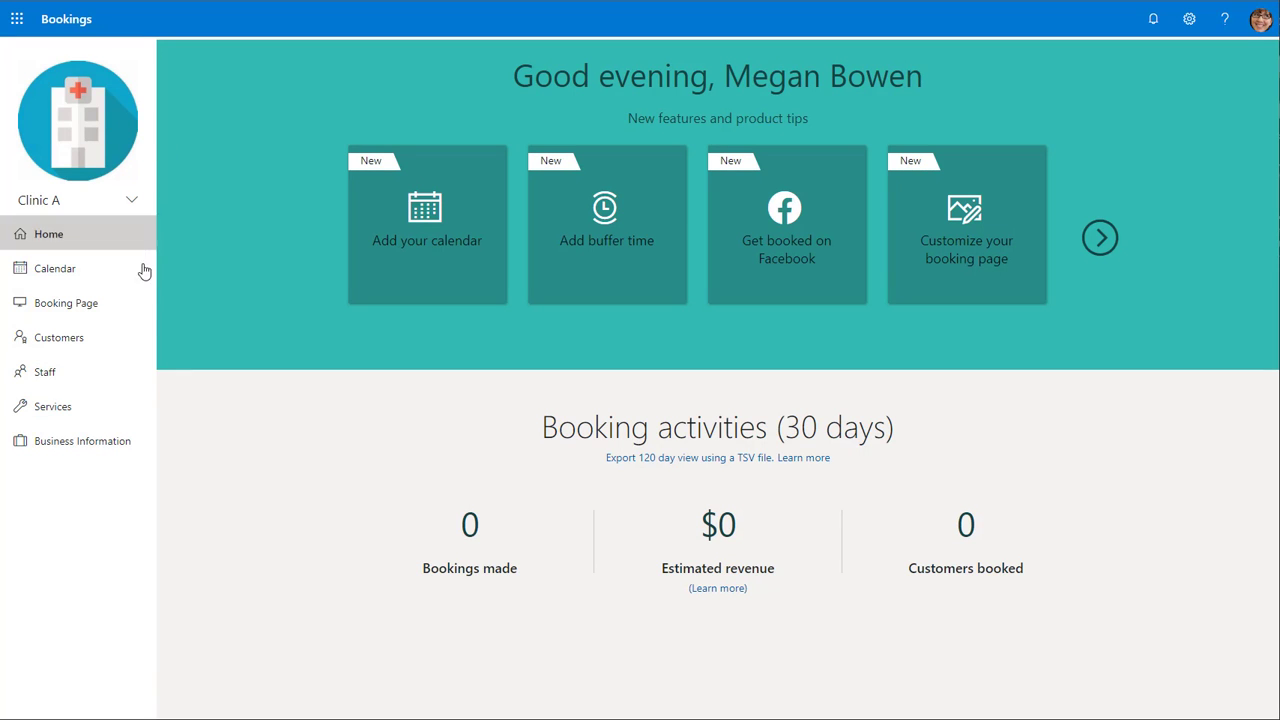
- Edit a Viewer staff member, change their role to Administrator, and save the staff details
click(110, 372)
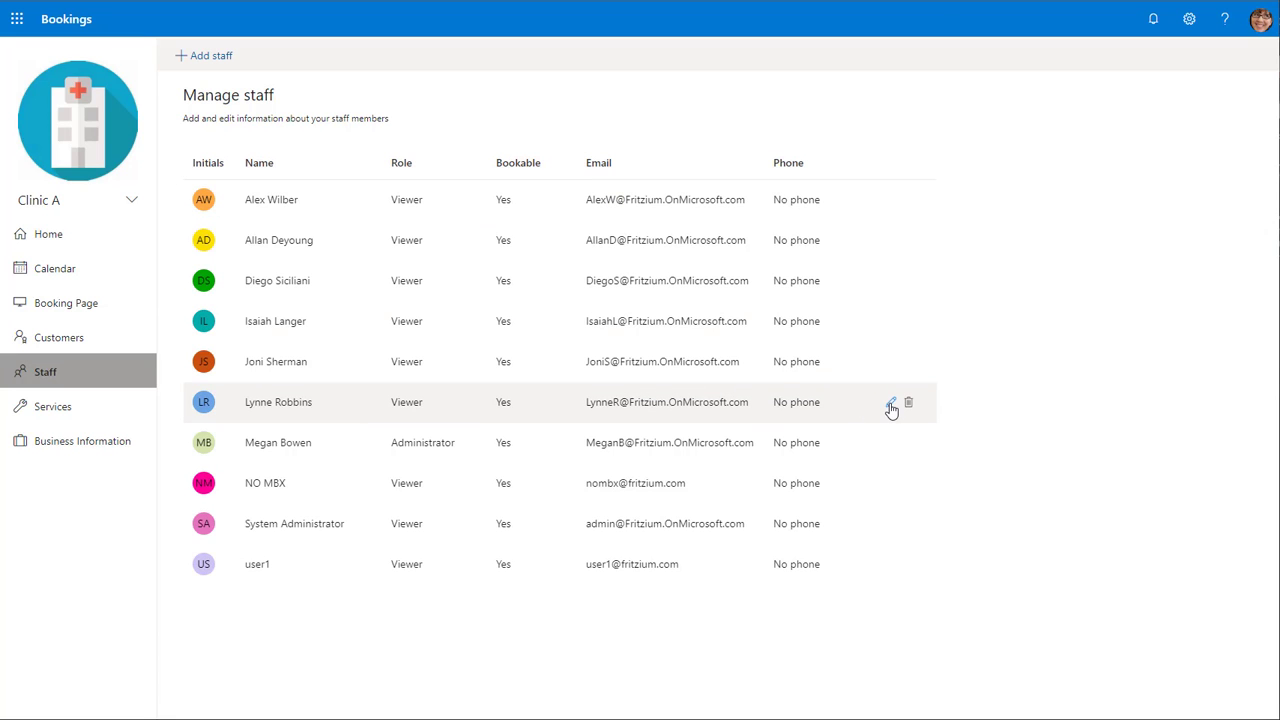
click(891, 404)
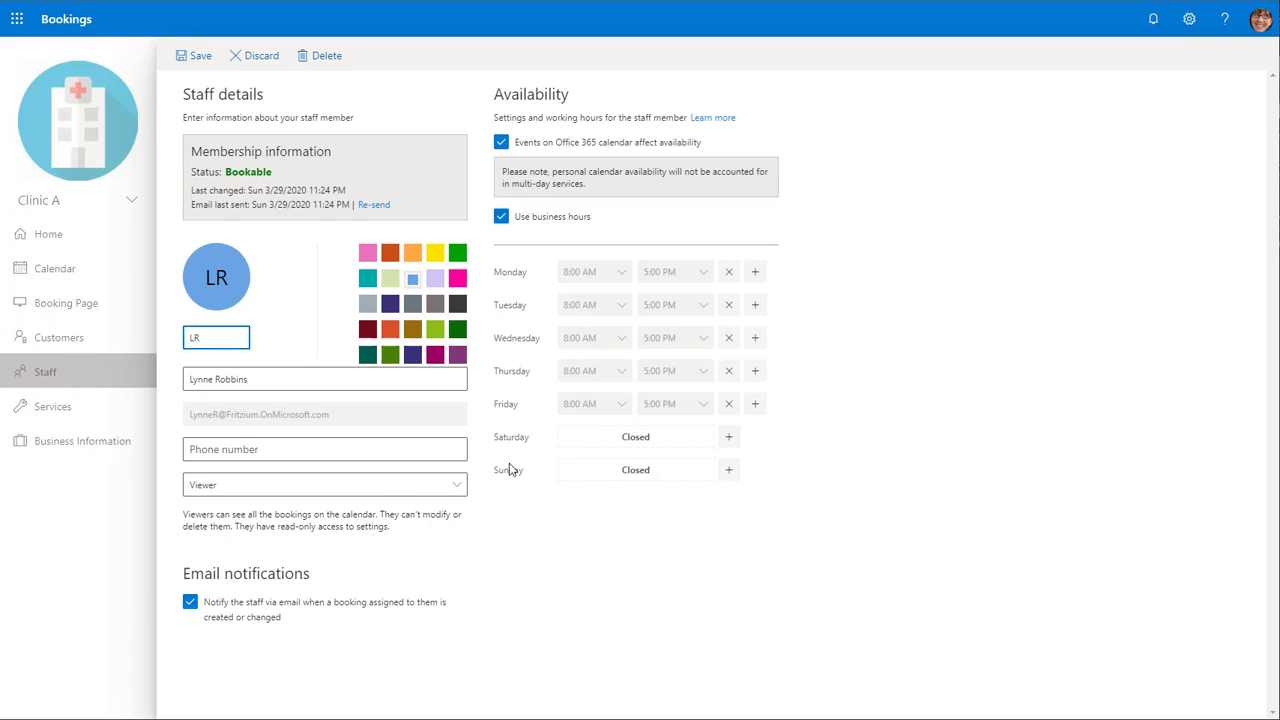
click(358, 495)
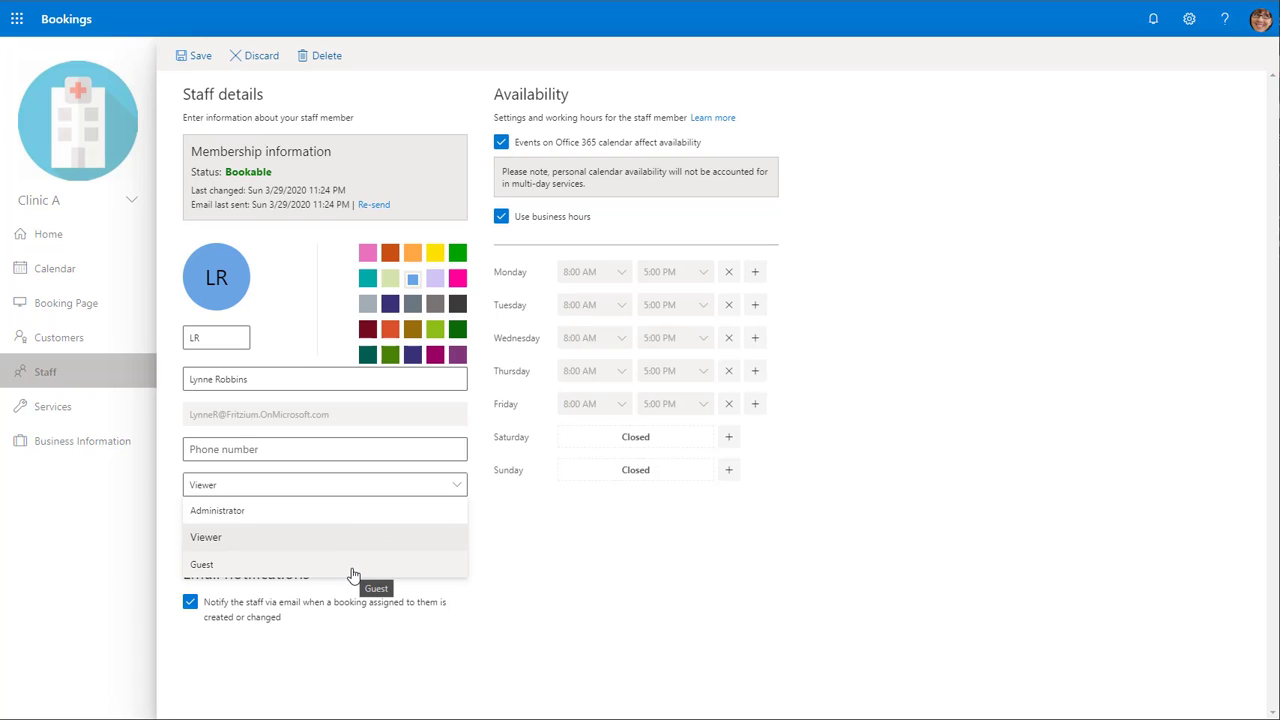
click(574, 546)
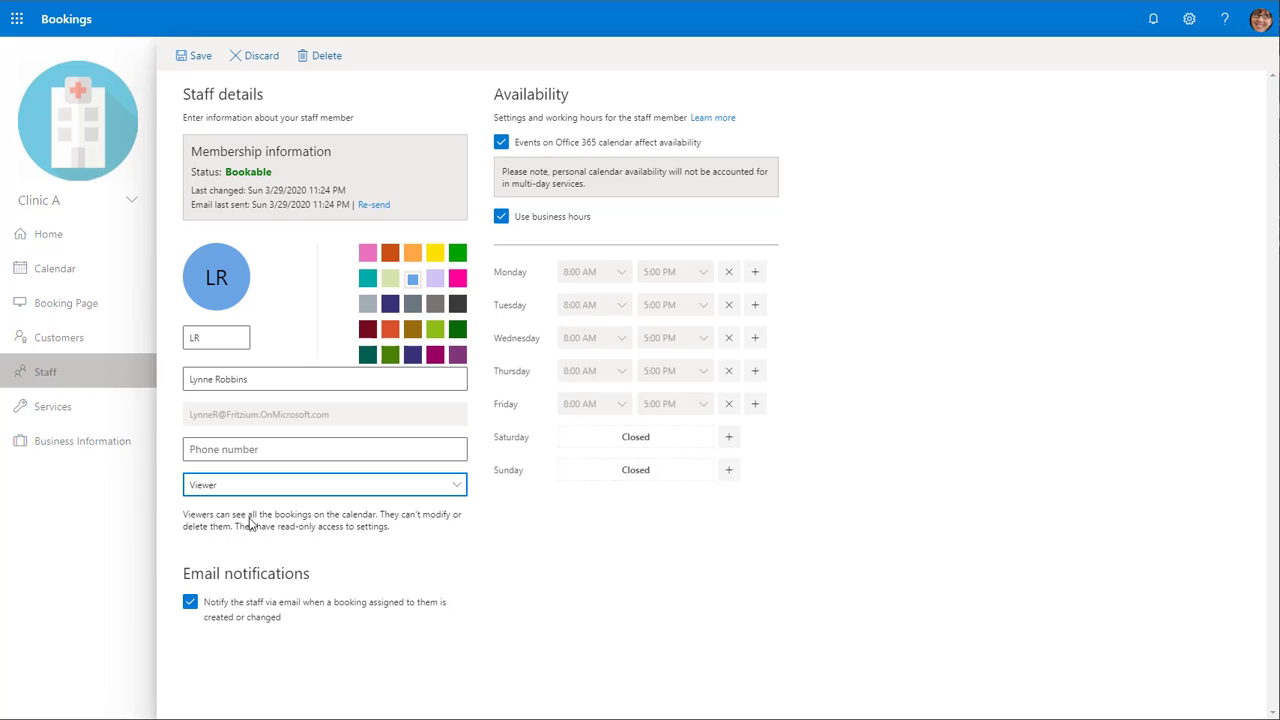
click(289, 490)
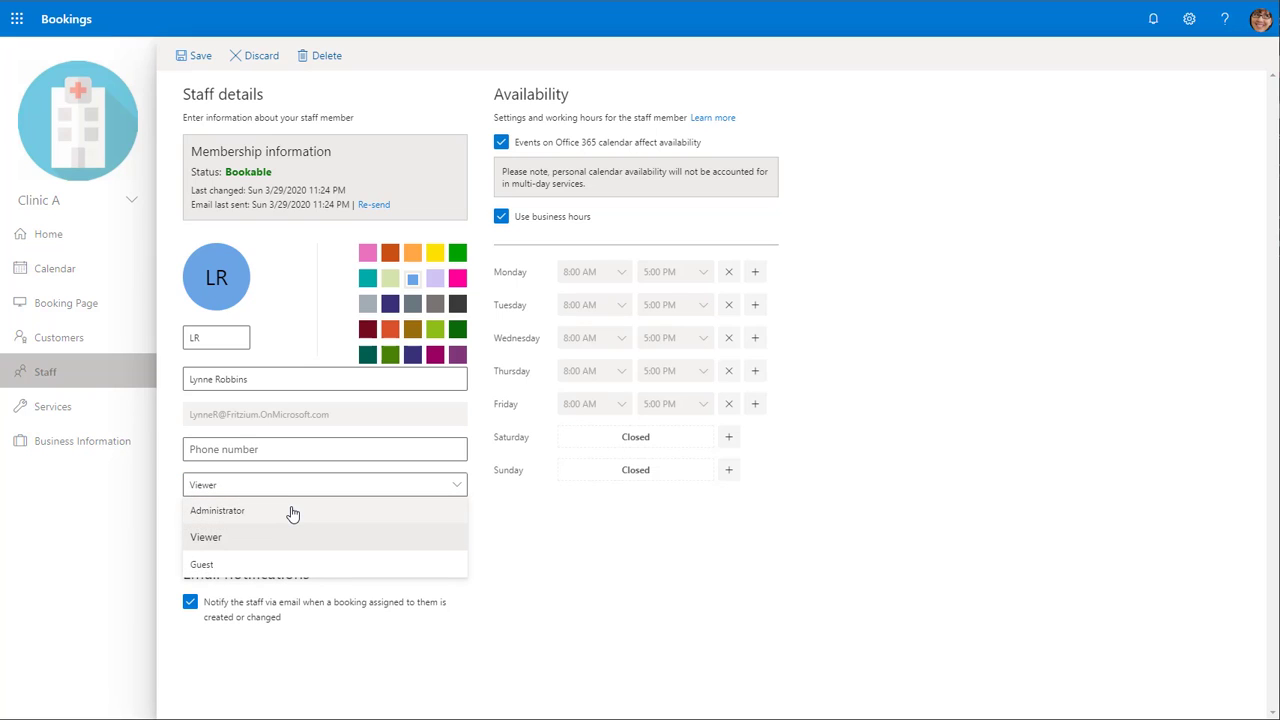
click(292, 512)
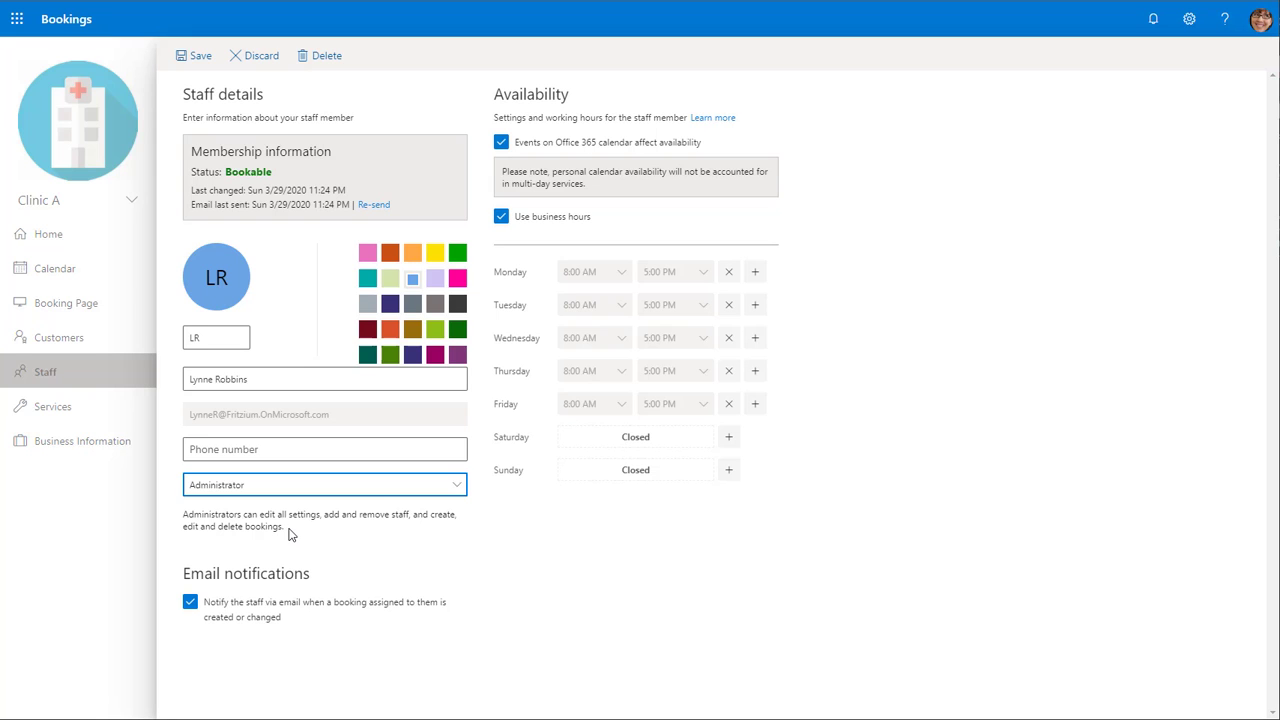
click(290, 534)
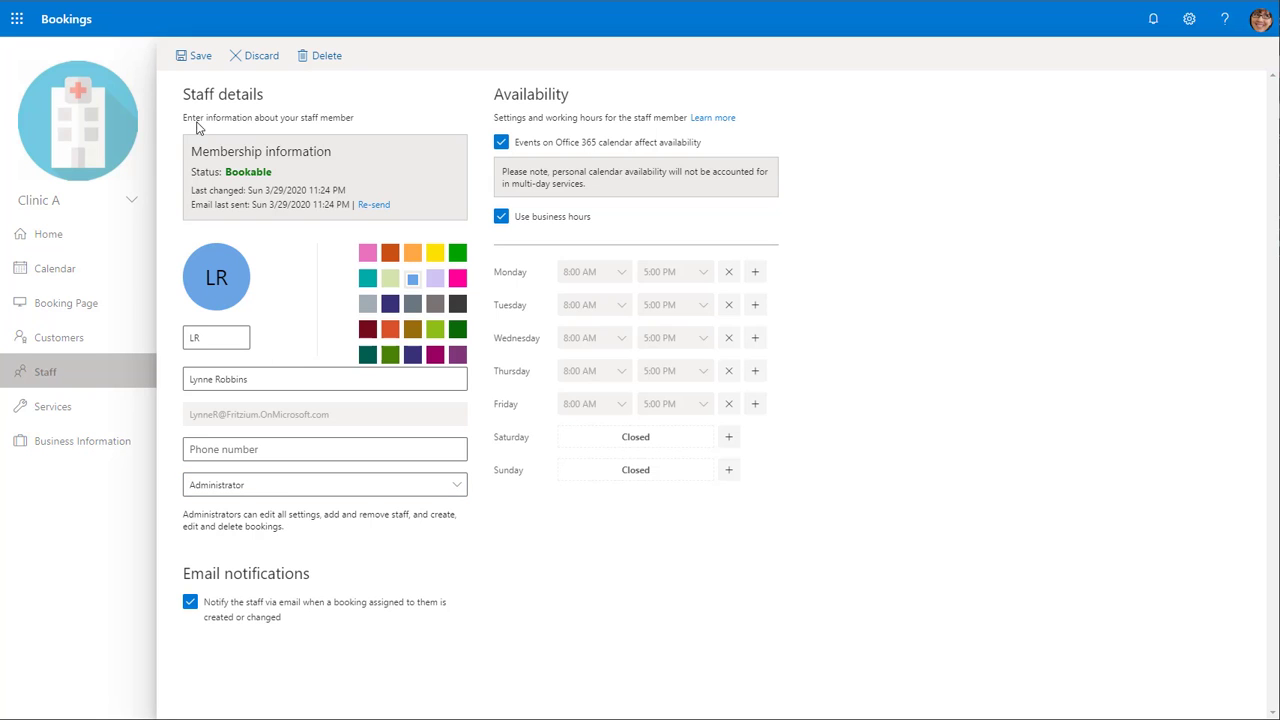
click(193, 57)
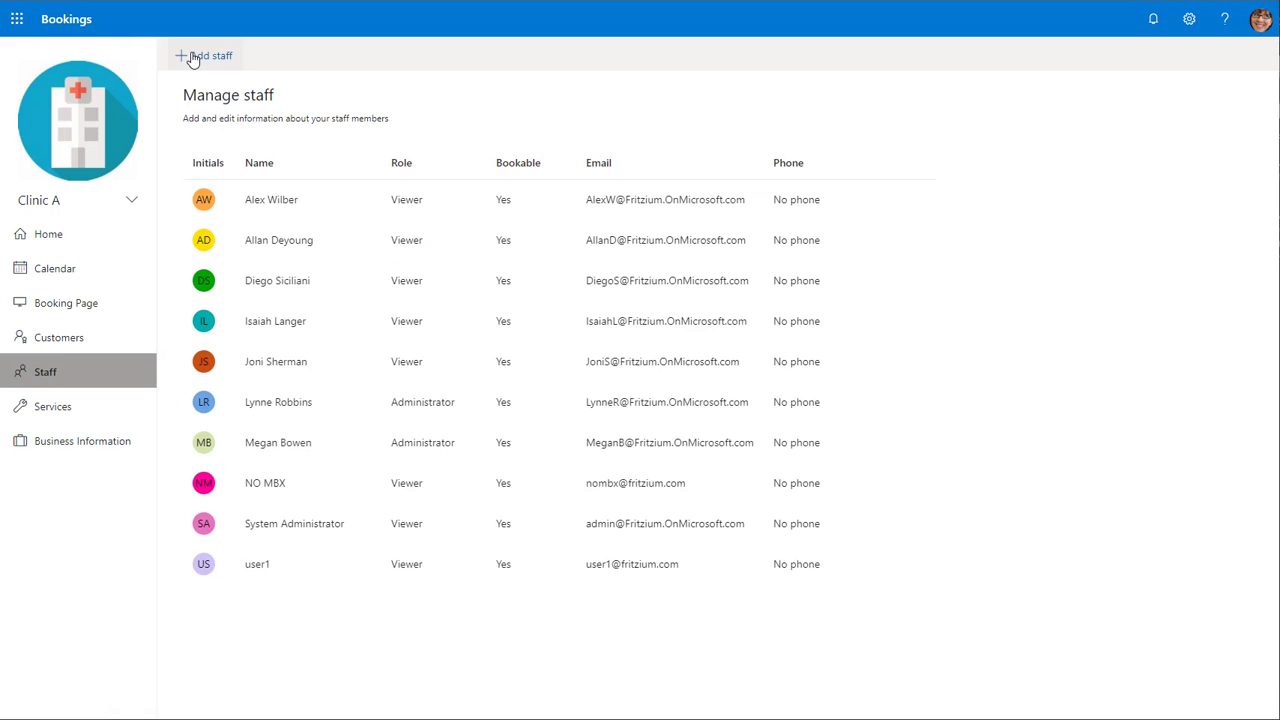
- Edit the Initial consult service and replace its description with "Consult for a new or returning patient."
click(45, 412)
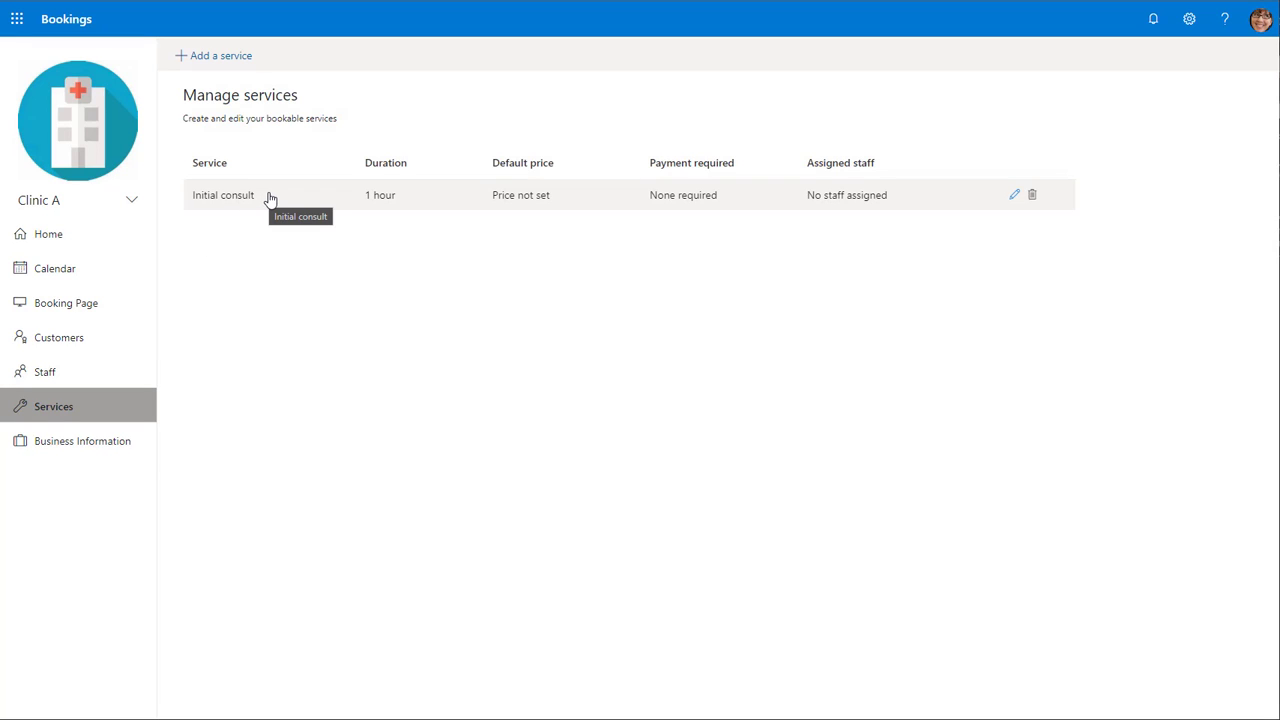
click(1015, 197)
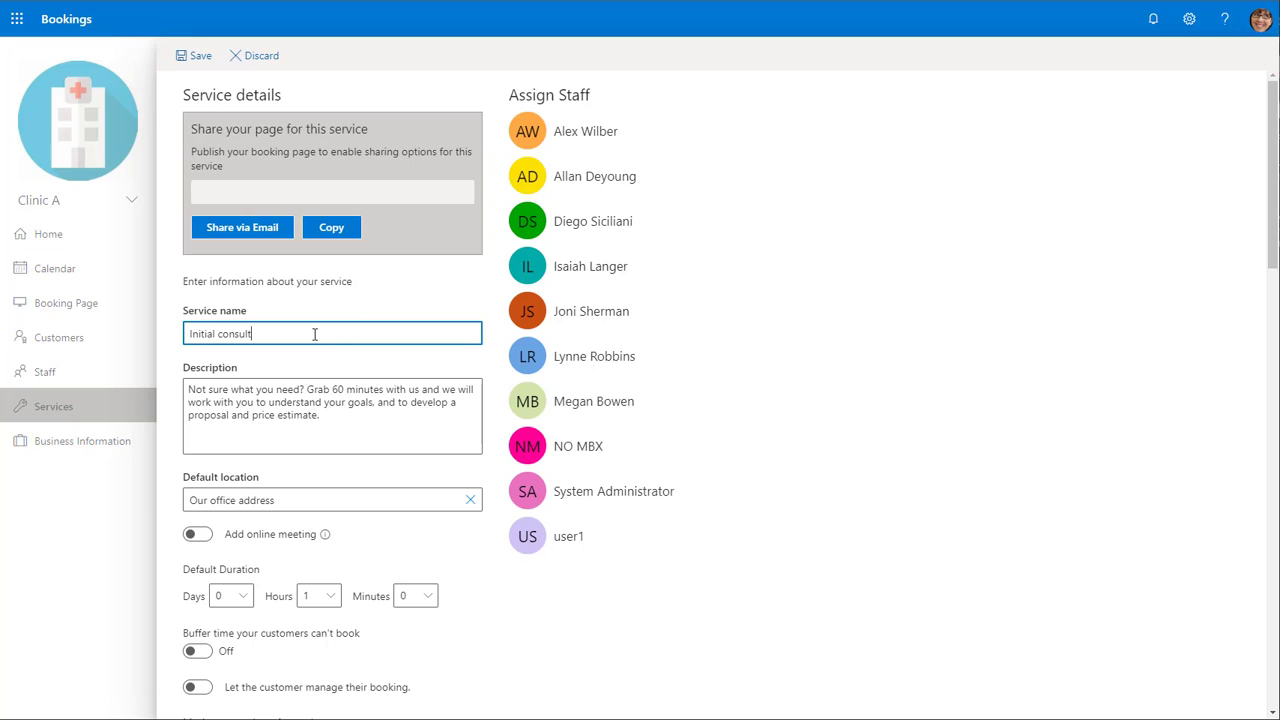
click(356, 422)
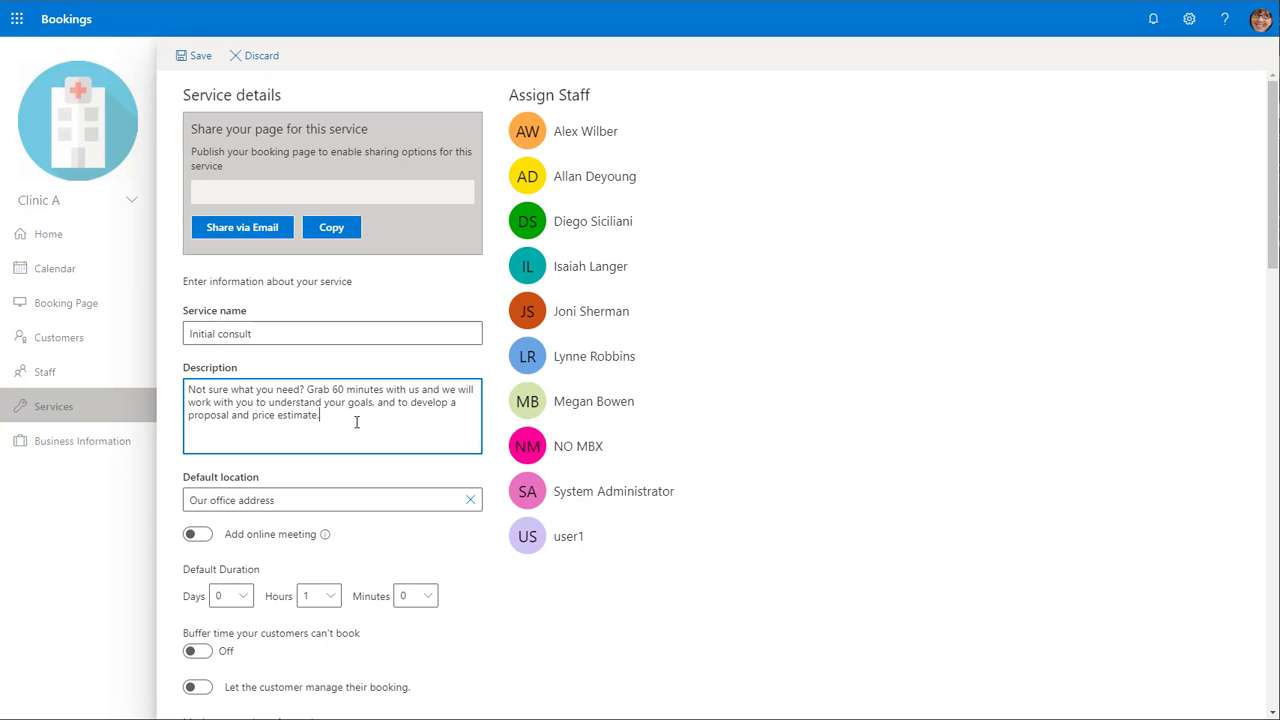
drag(355, 424, 186, 391)
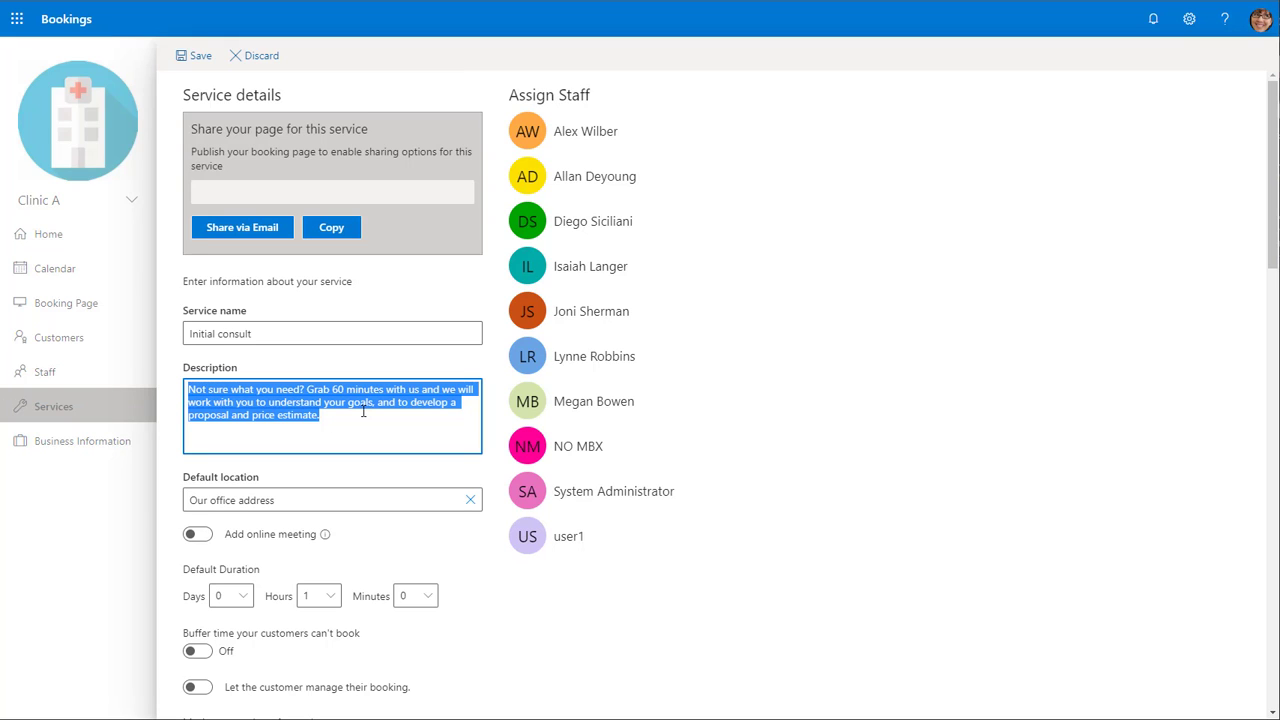
key(BackSpace)
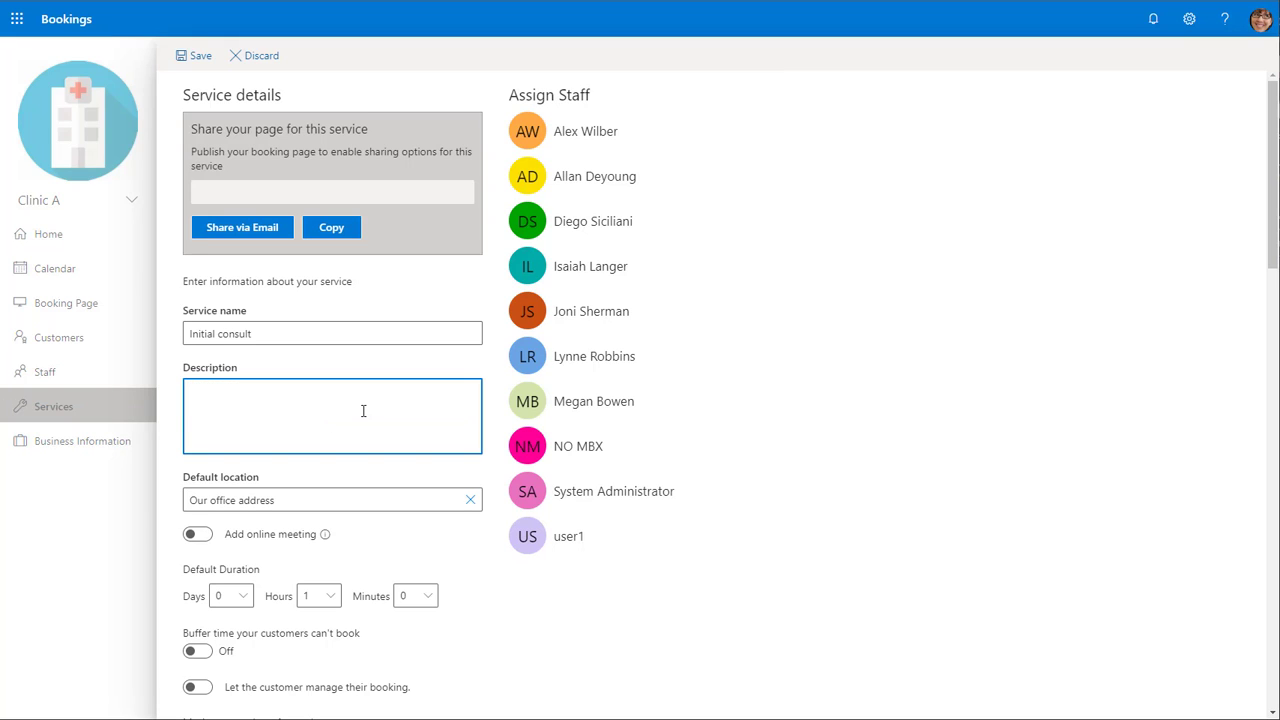
text(Consult for a new or returning patient)
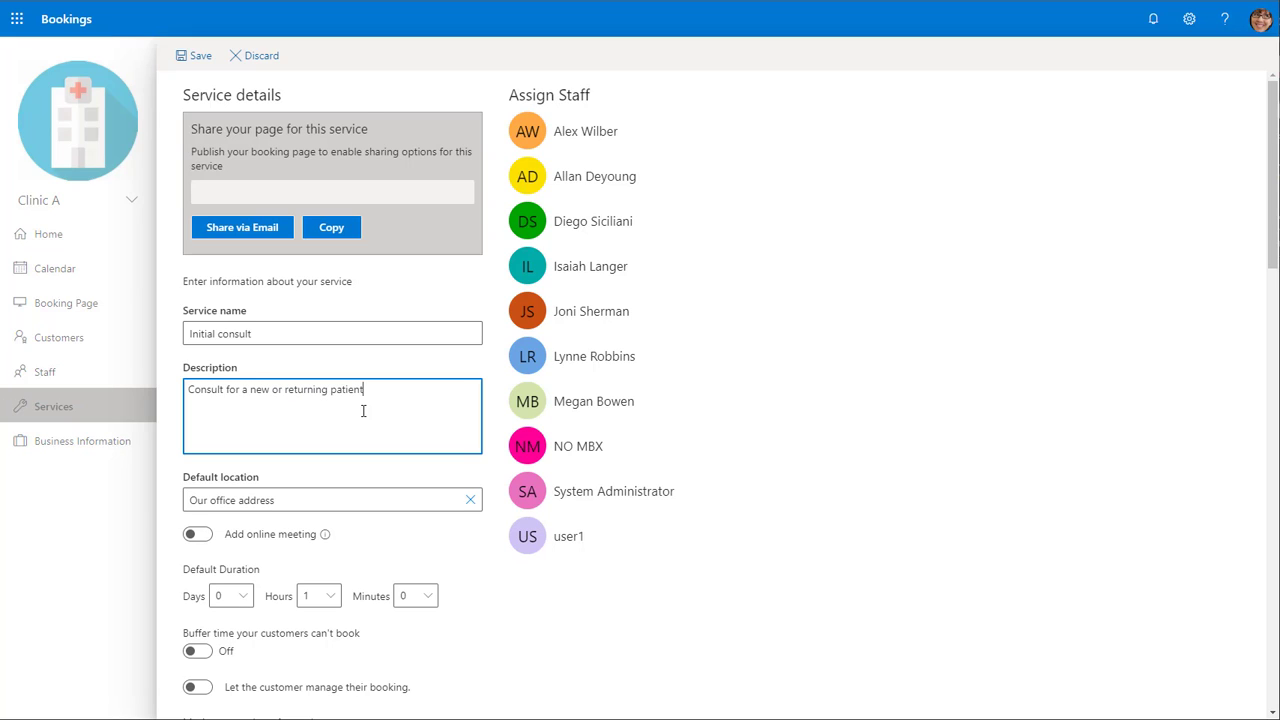
text(.)
- Assign Alex Wilber, Allan Deyoung, Diego Siciliani, Isaiah Langer and Joni Sherman as staff for the Initial consult service
click(602, 138)
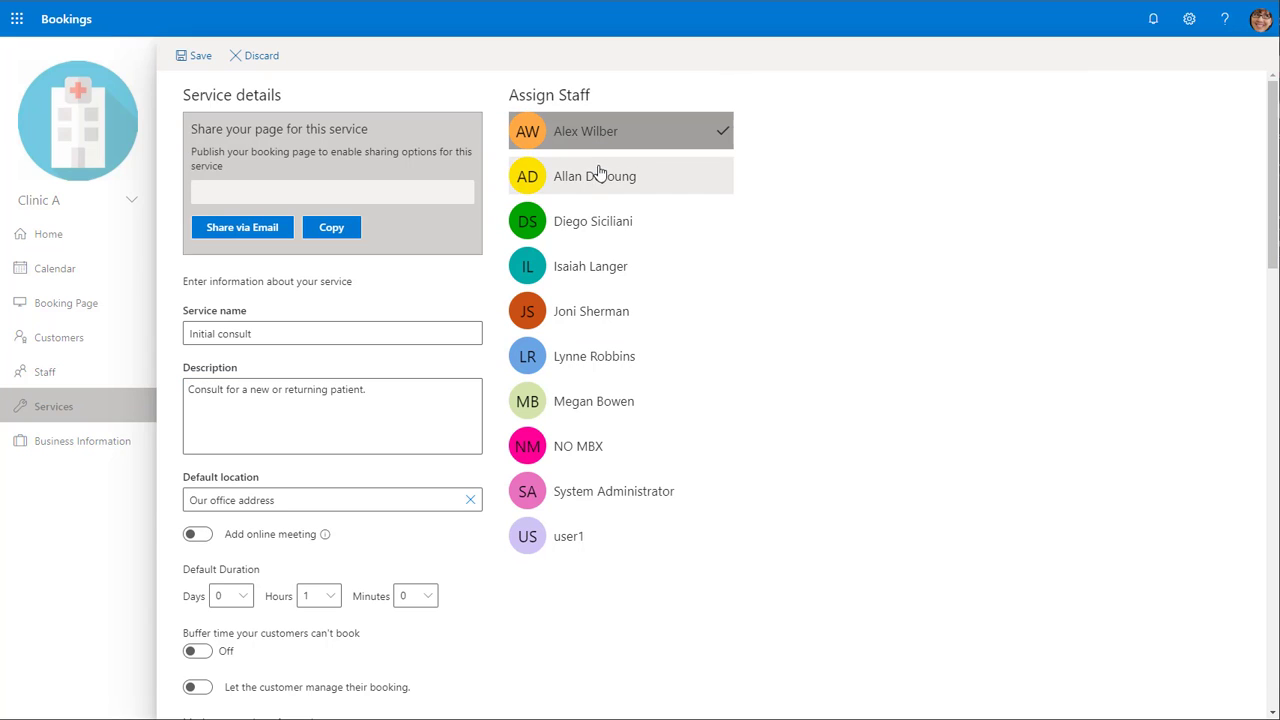
click(600, 178)
click(603, 224)
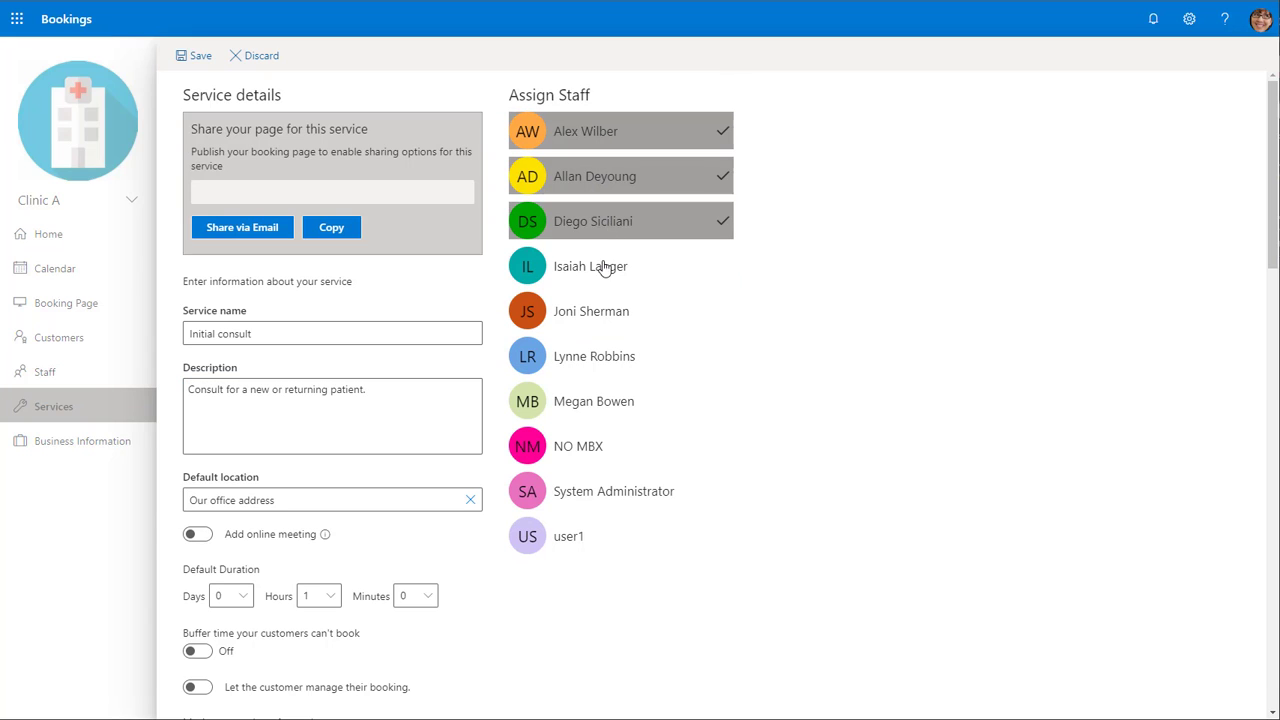
click(600, 276)
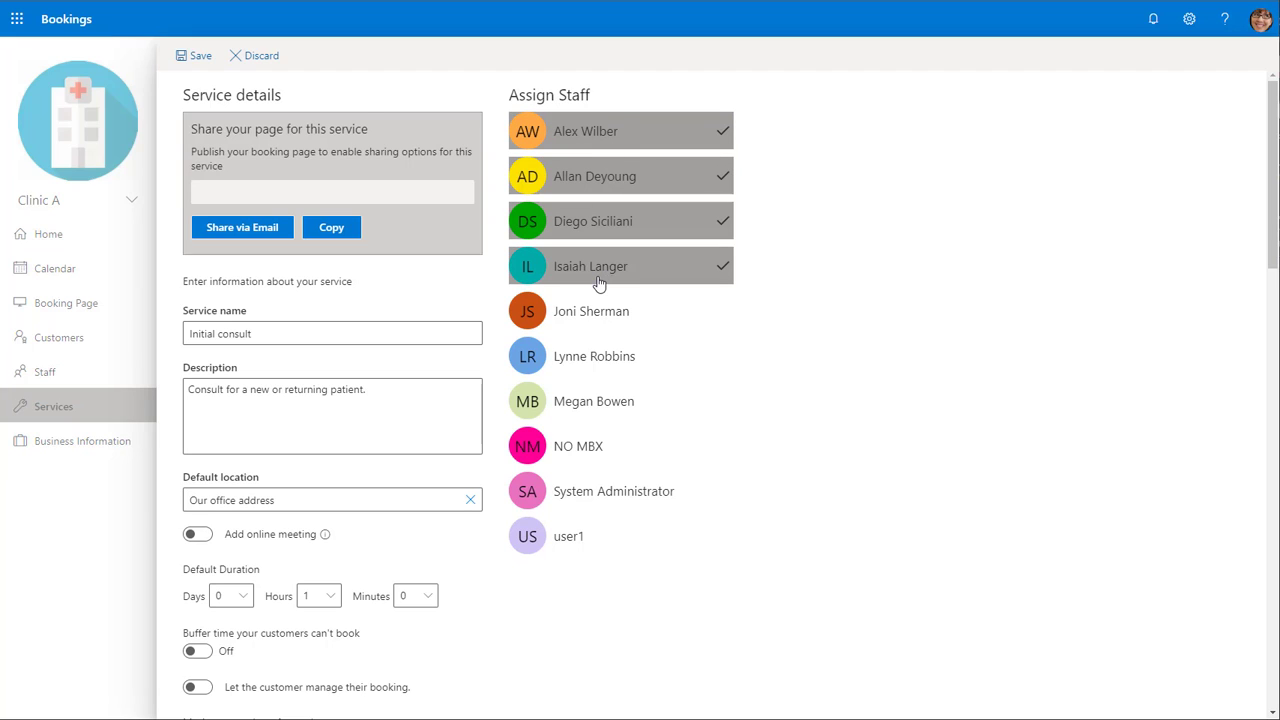
click(621, 312)
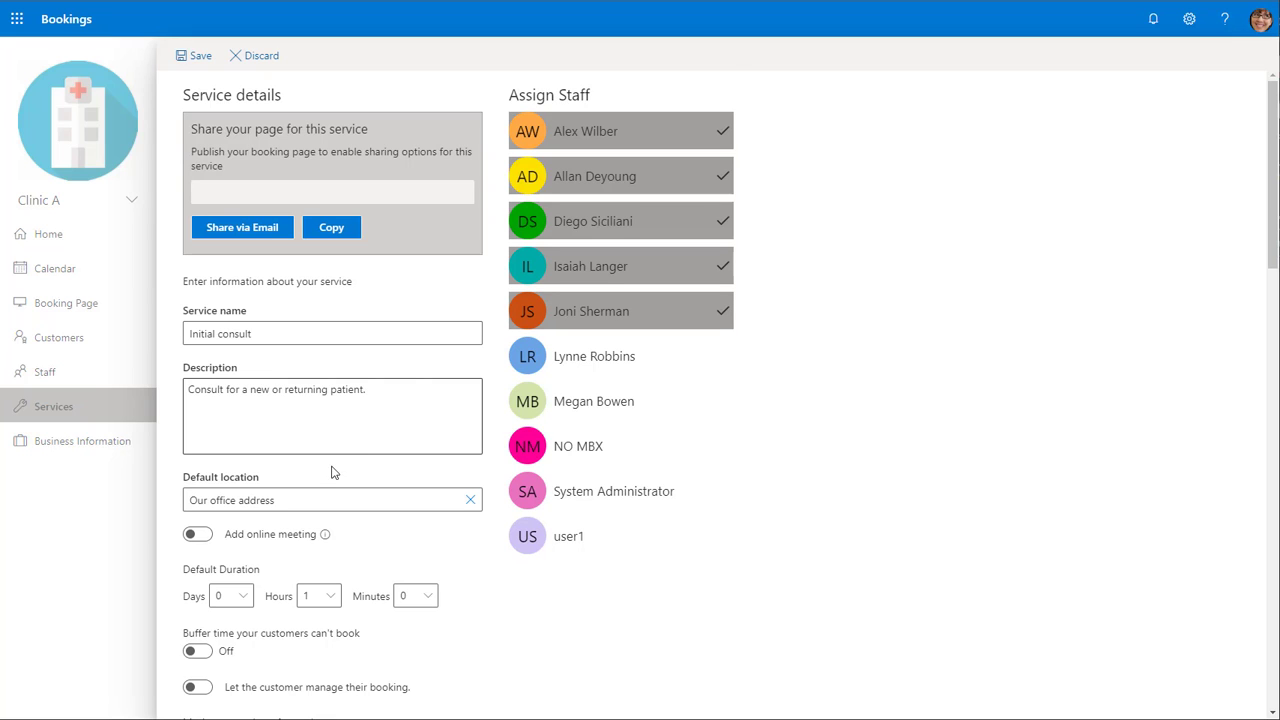
- Turn on Add online meeting and set the service's default location to Microsoft Teams Meeting
scroll(313, 483, down, 1)
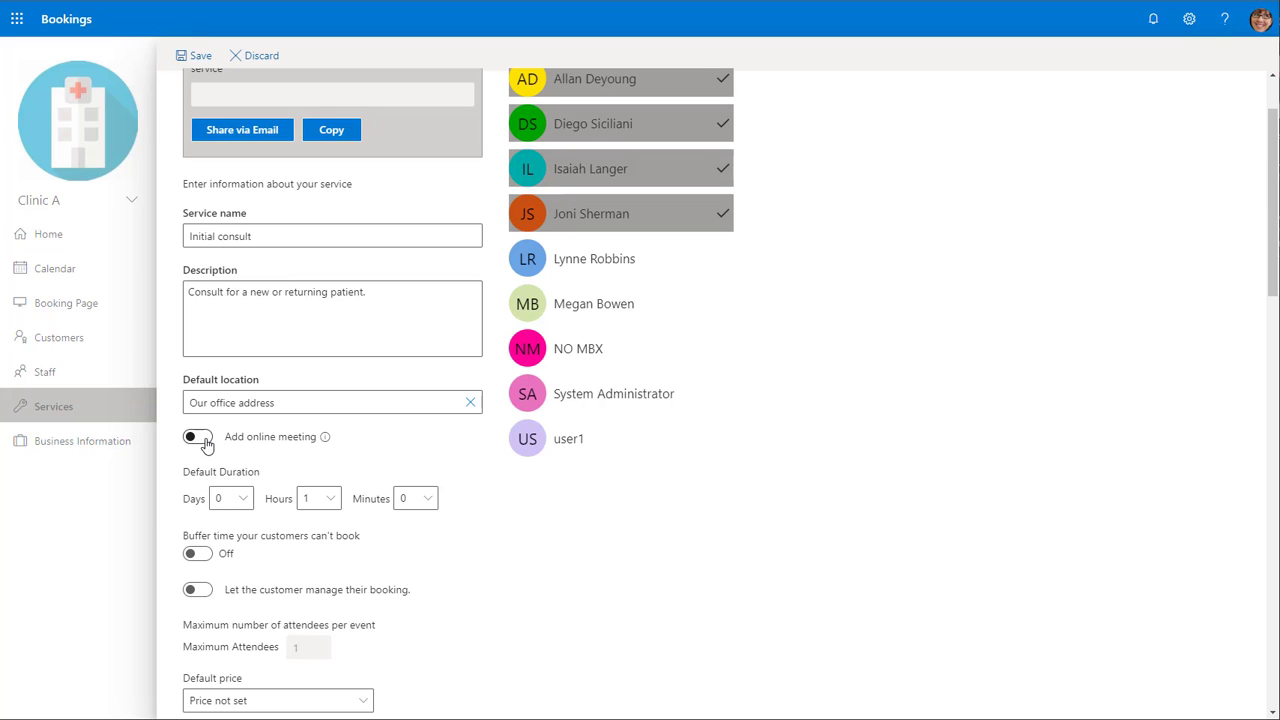
click(205, 444)
triple_click(310, 404)
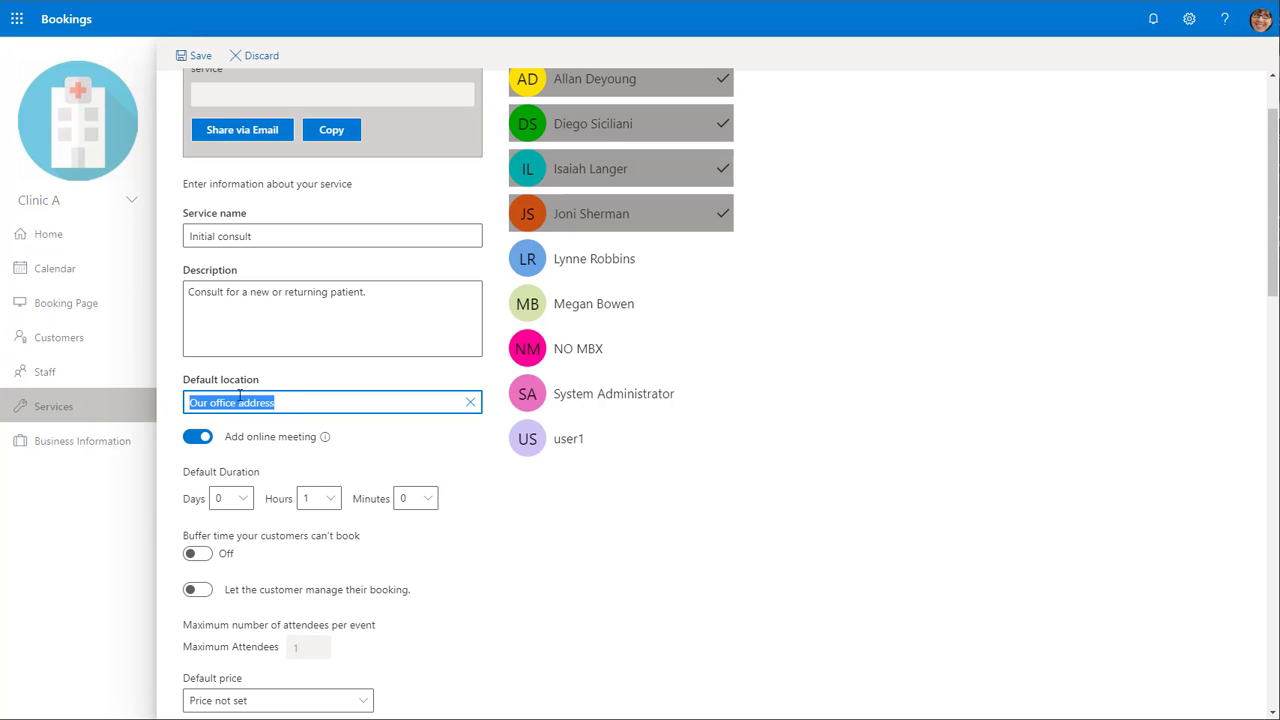
text(M)
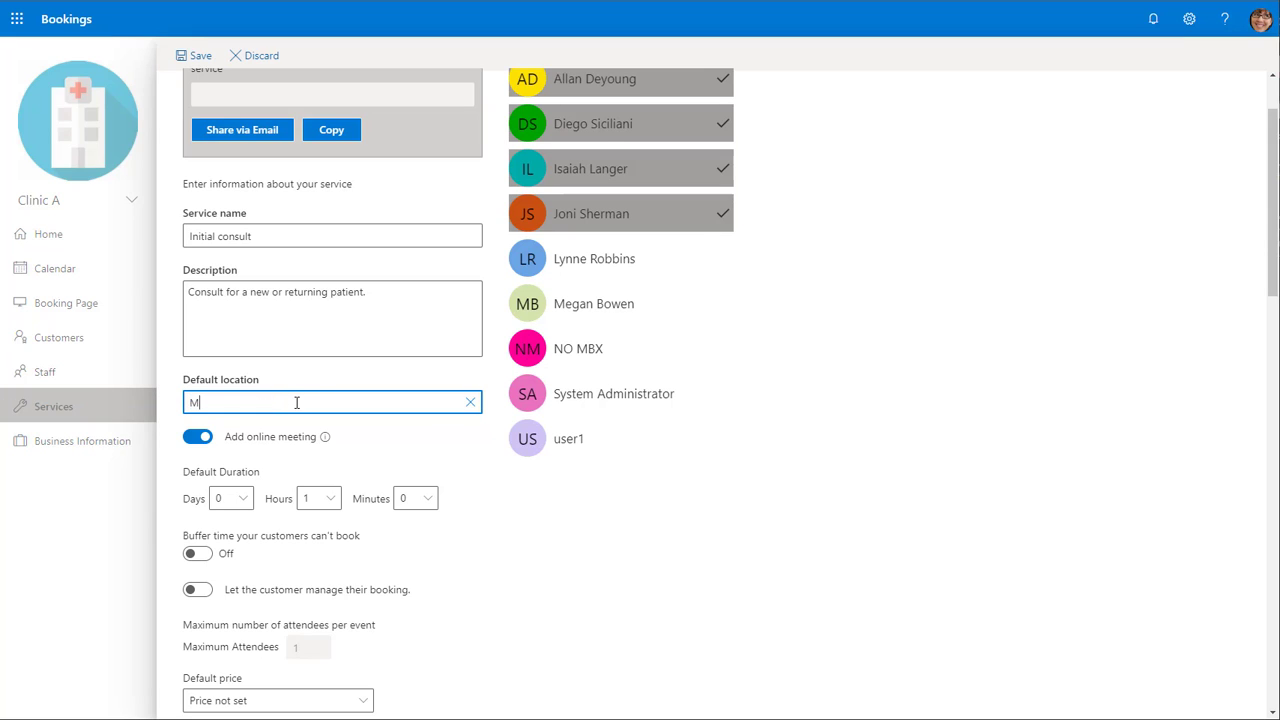
text(icrosoft T)
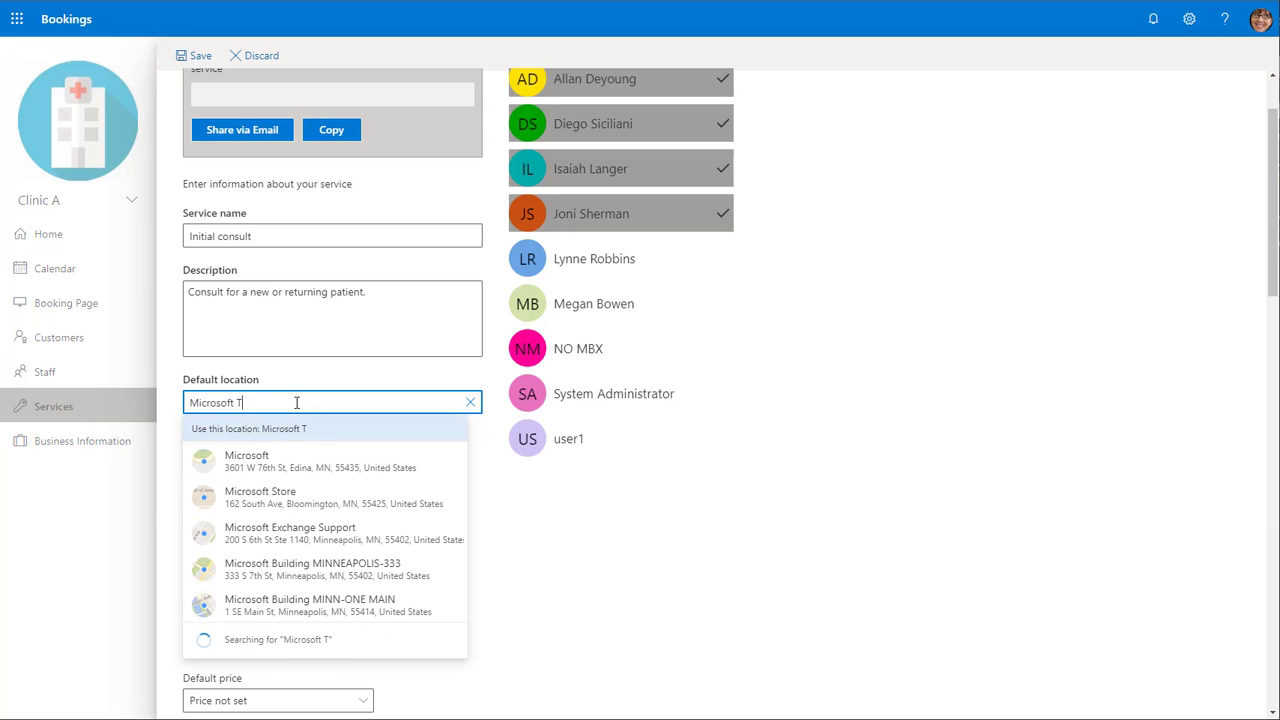
text(eams Meeting)
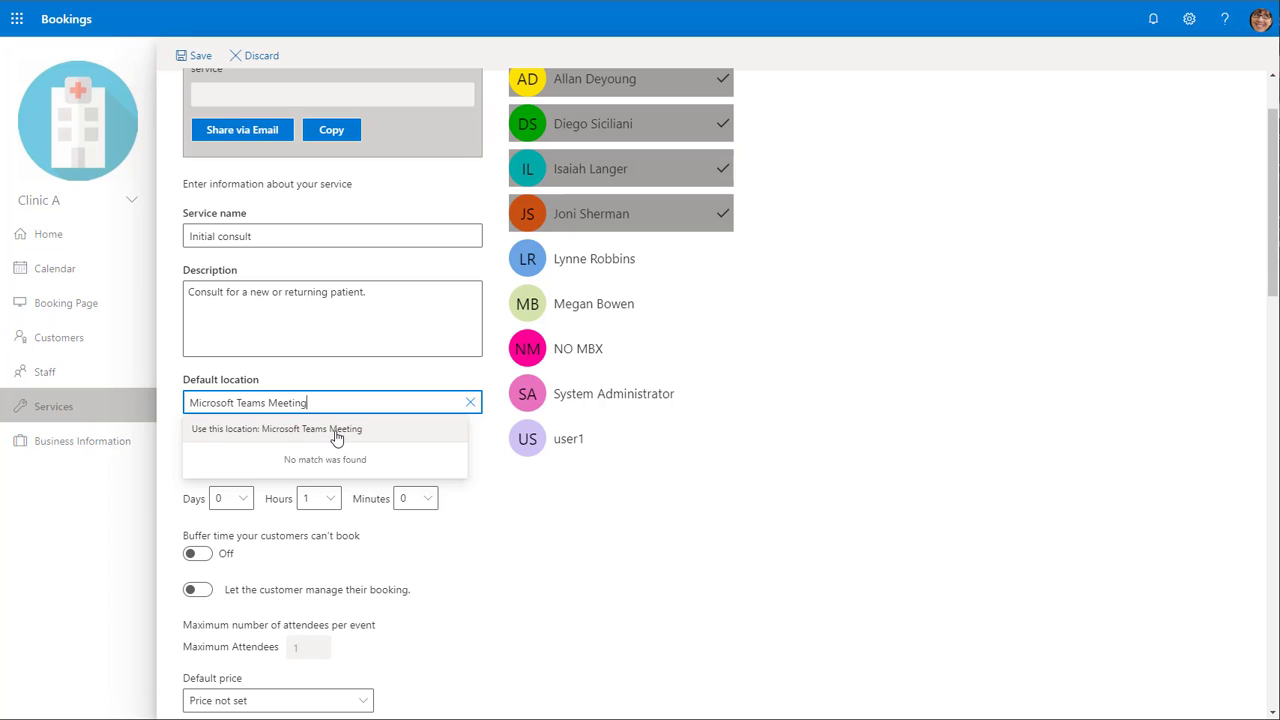
click(328, 430)
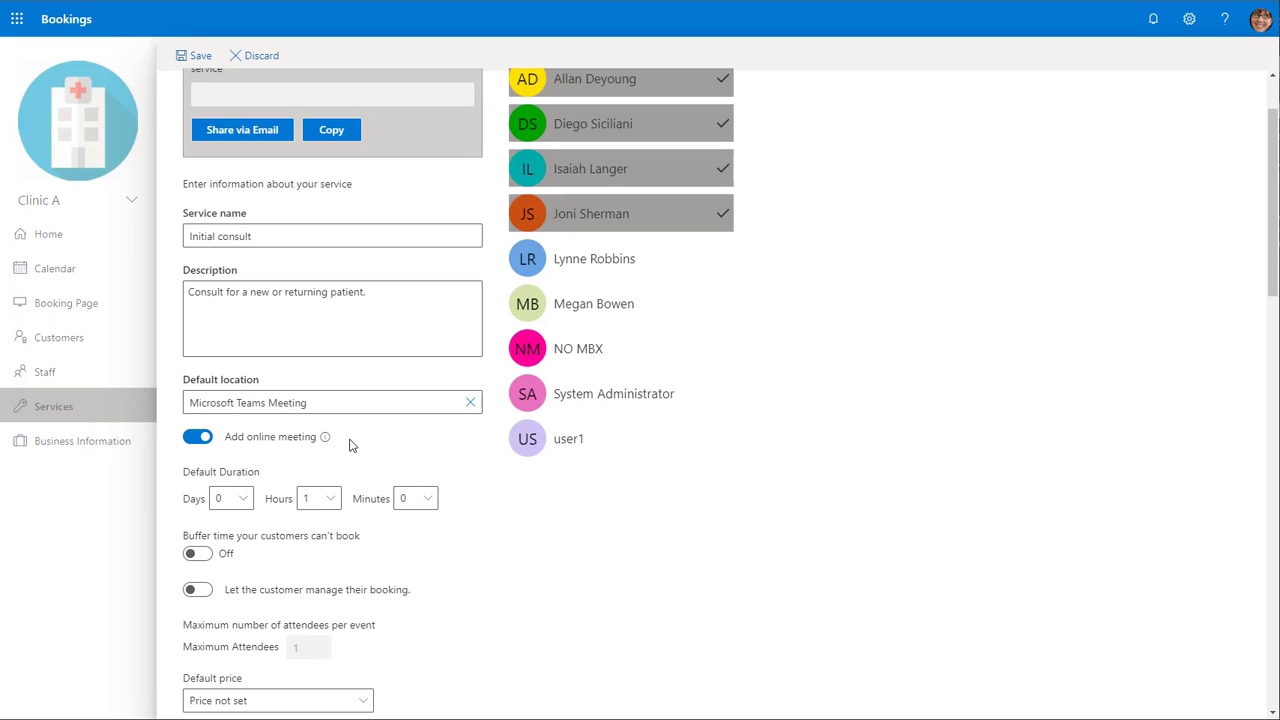
- Review the customer information and custom question options for the service's custom fields, then close the panel
scroll(340, 448, down, 1)
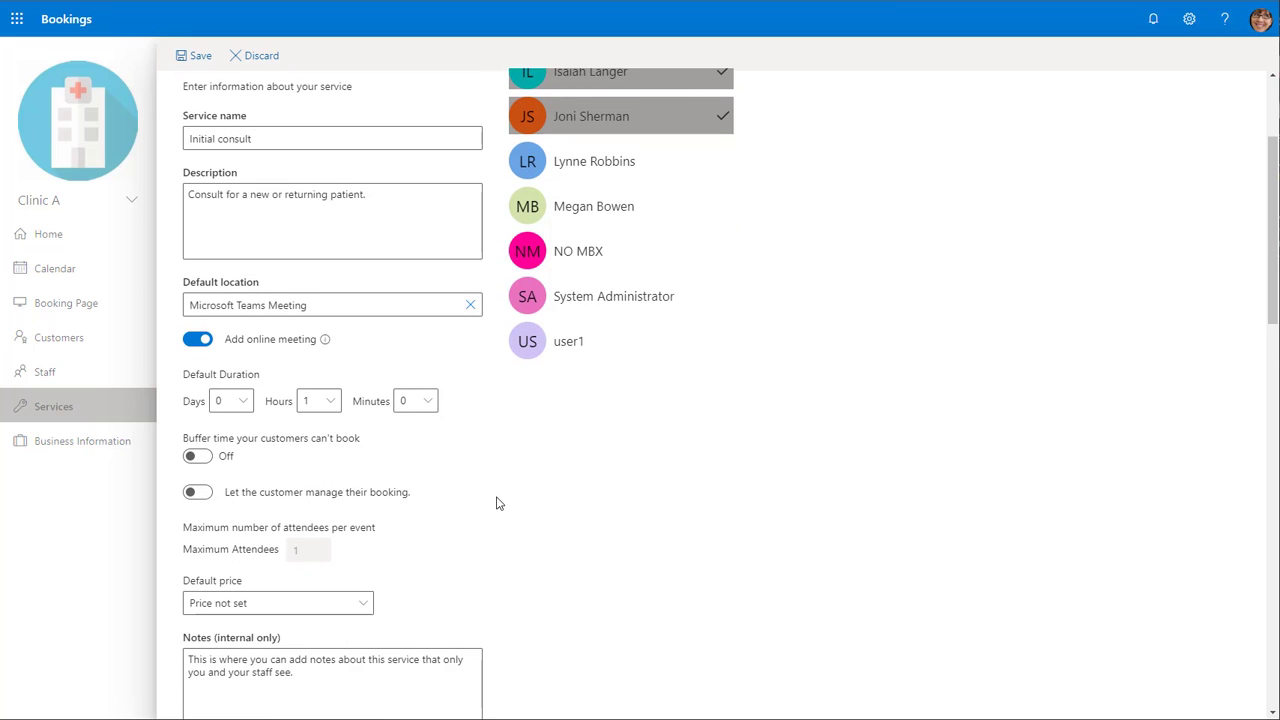
scroll(497, 503, down, 1)
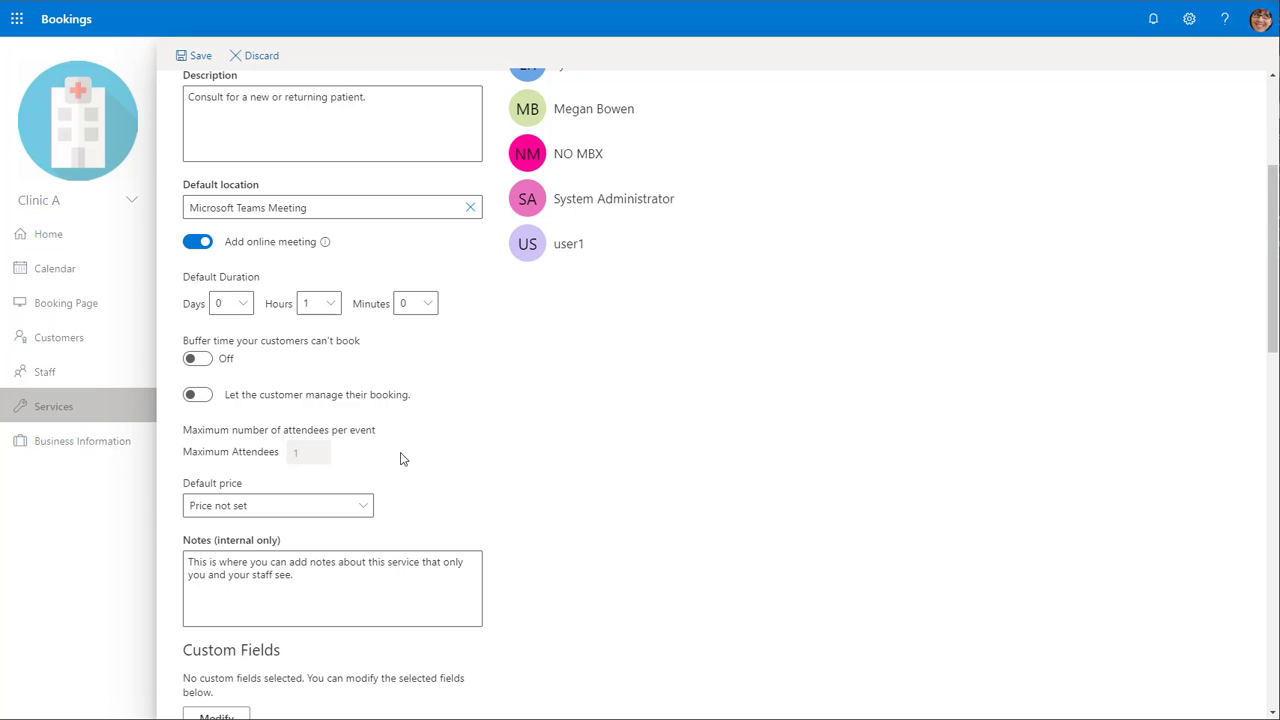
scroll(440, 480, down, 1)
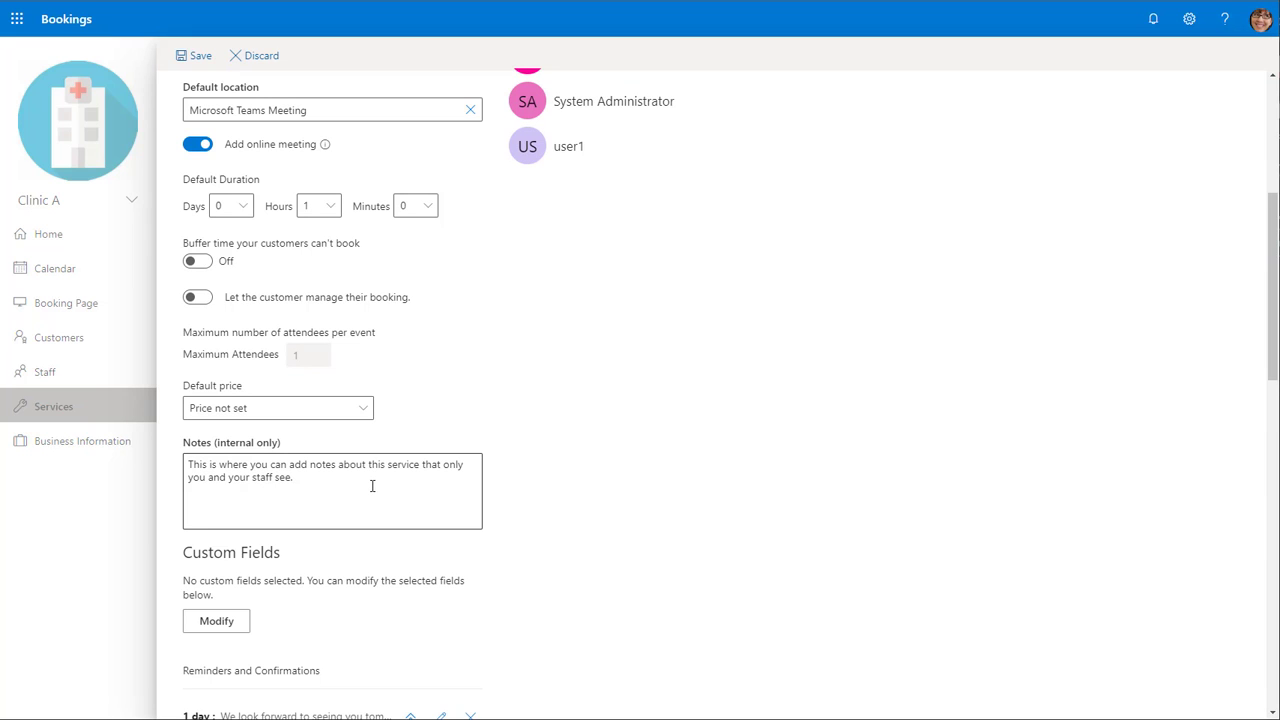
scroll(370, 488, down, 2)
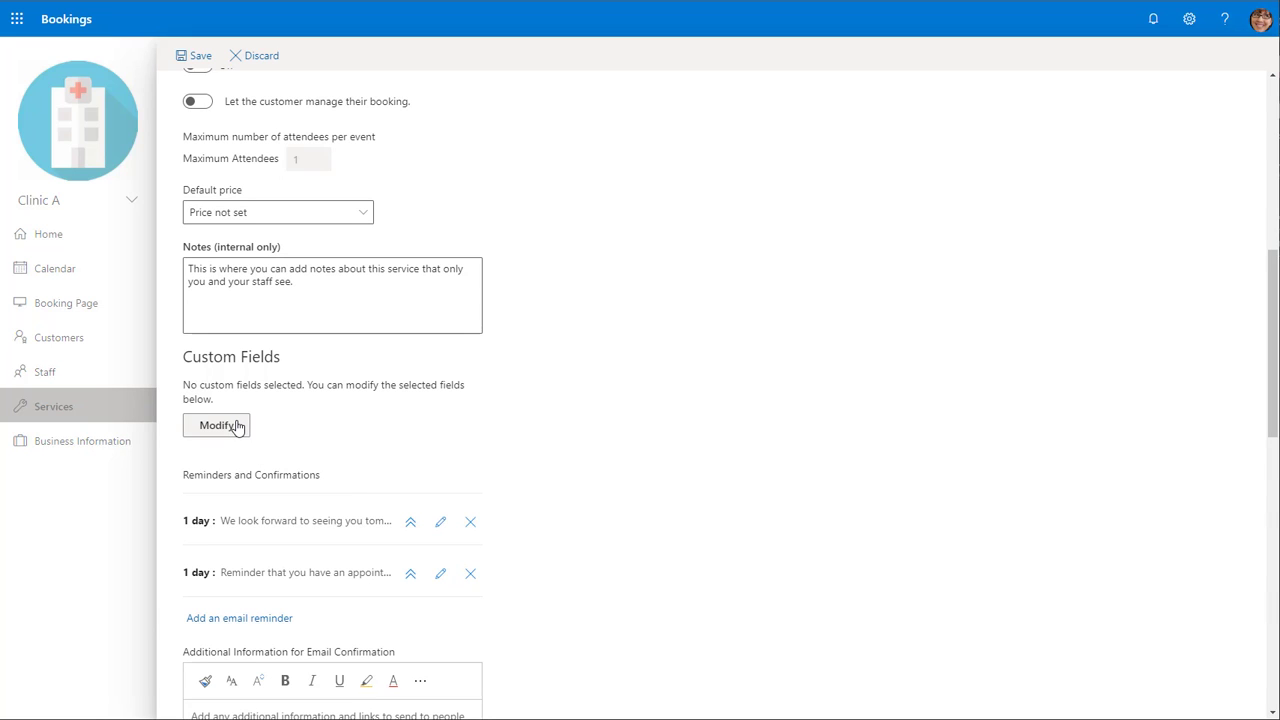
click(238, 427)
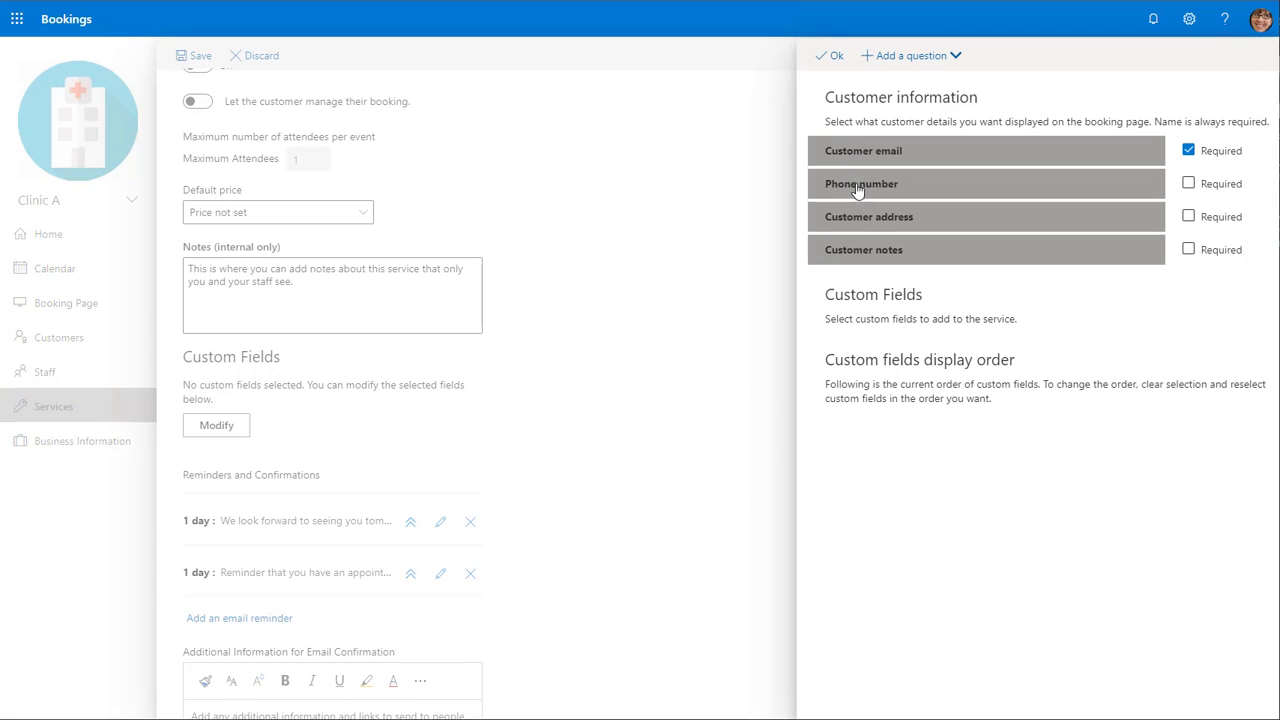
click(873, 258)
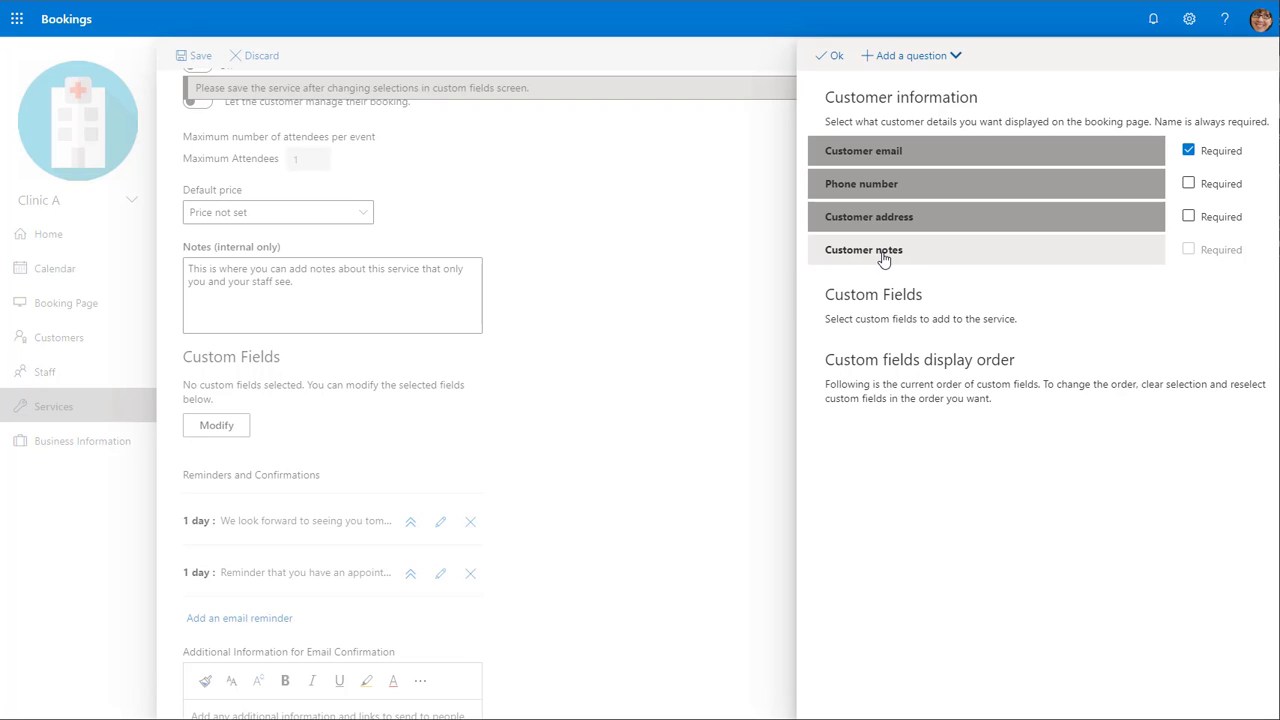
click(884, 259)
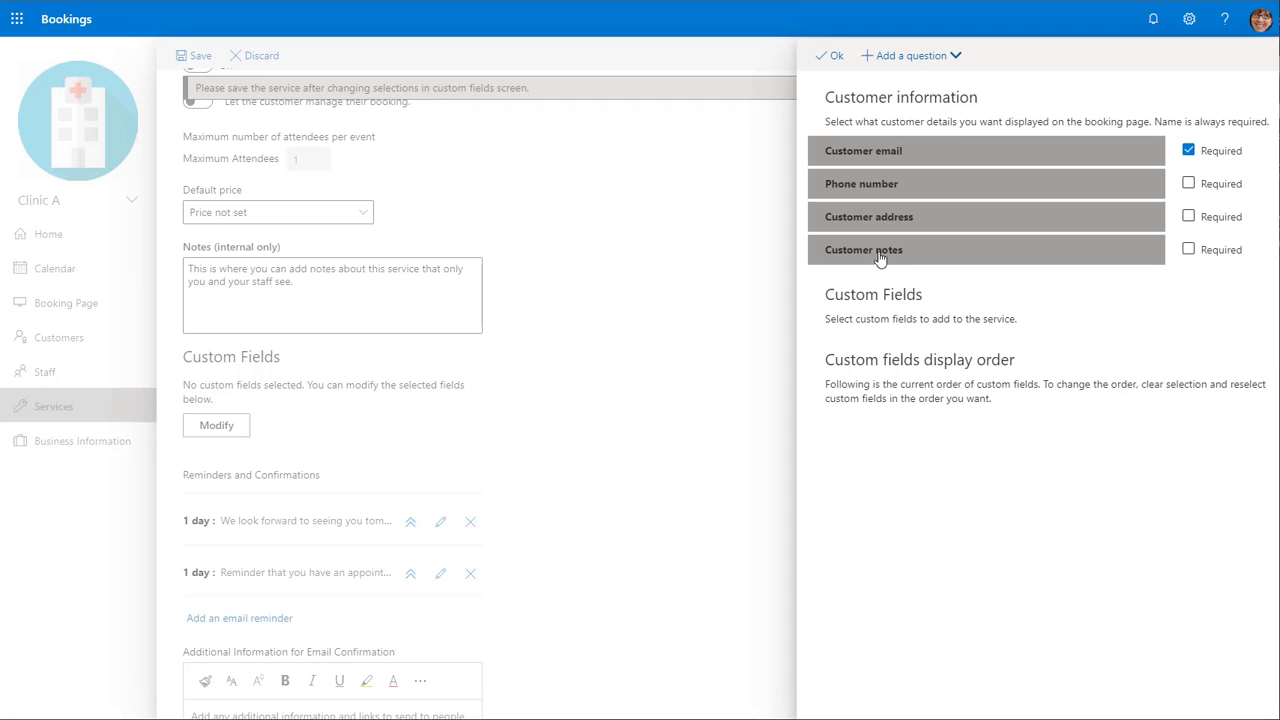
click(895, 57)
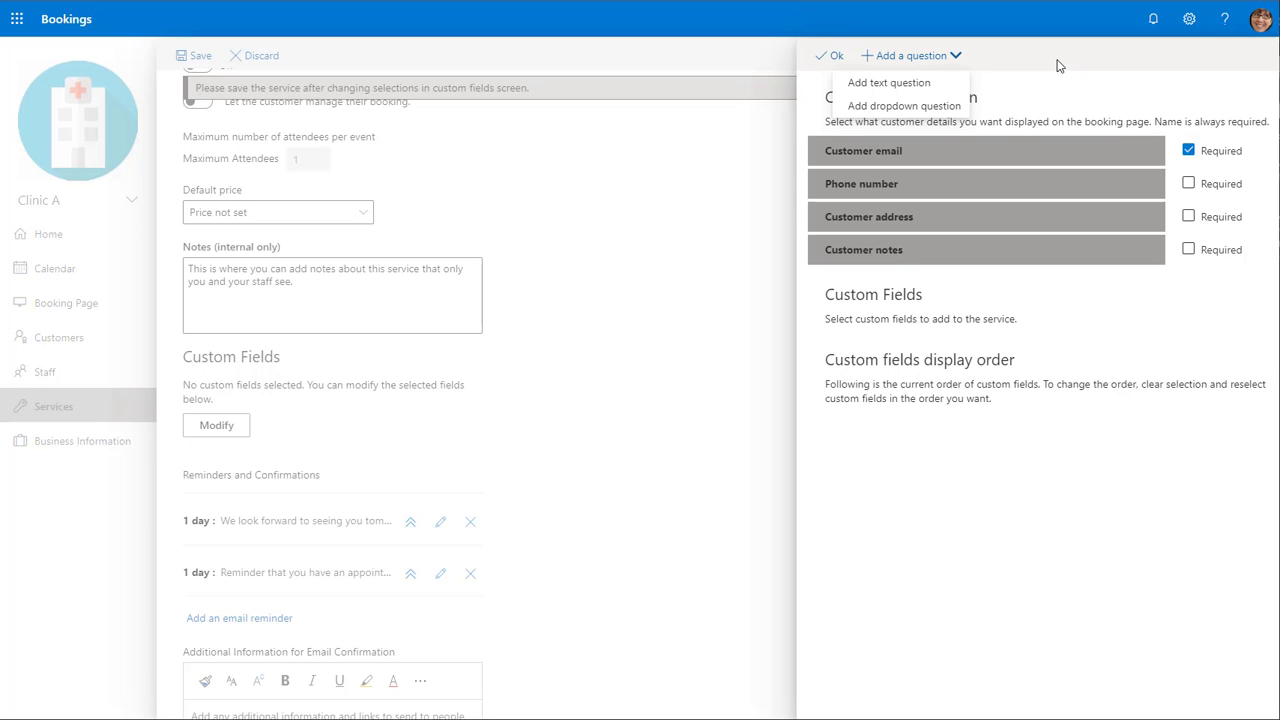
click(834, 56)
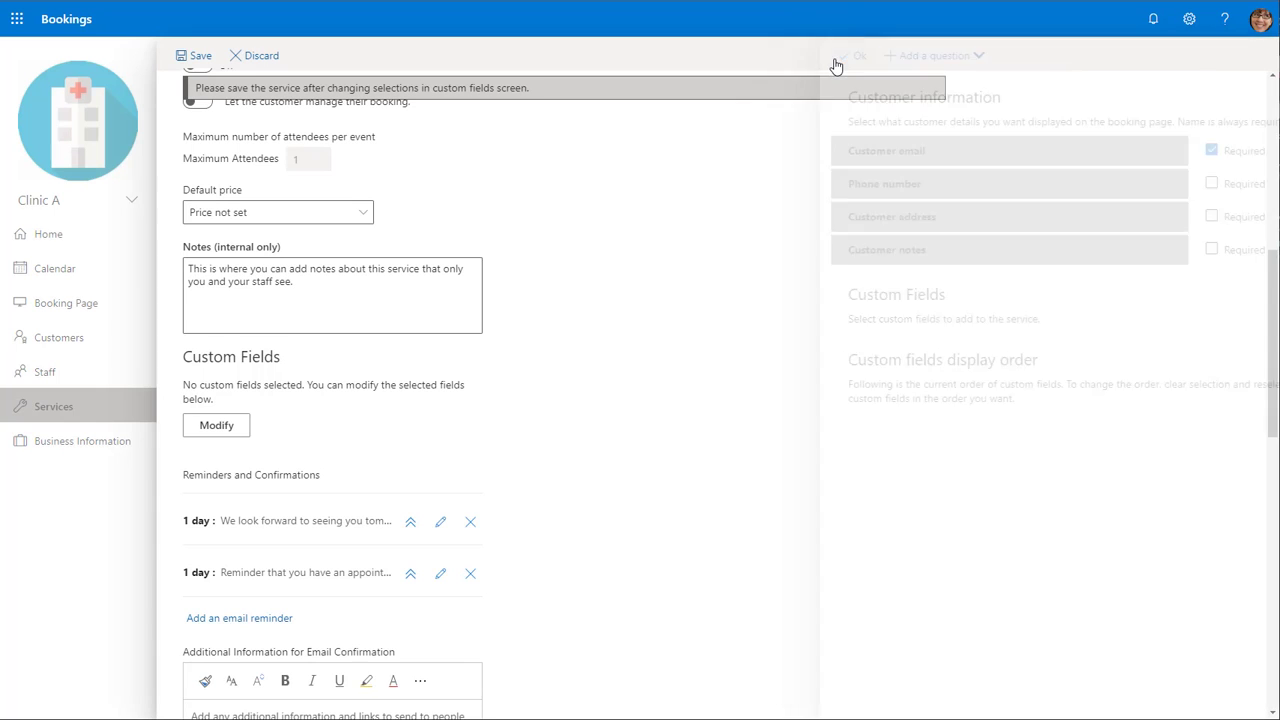
- Open the first 1-day email reminder to inspect its message, then close it
scroll(566, 465, down, 2)
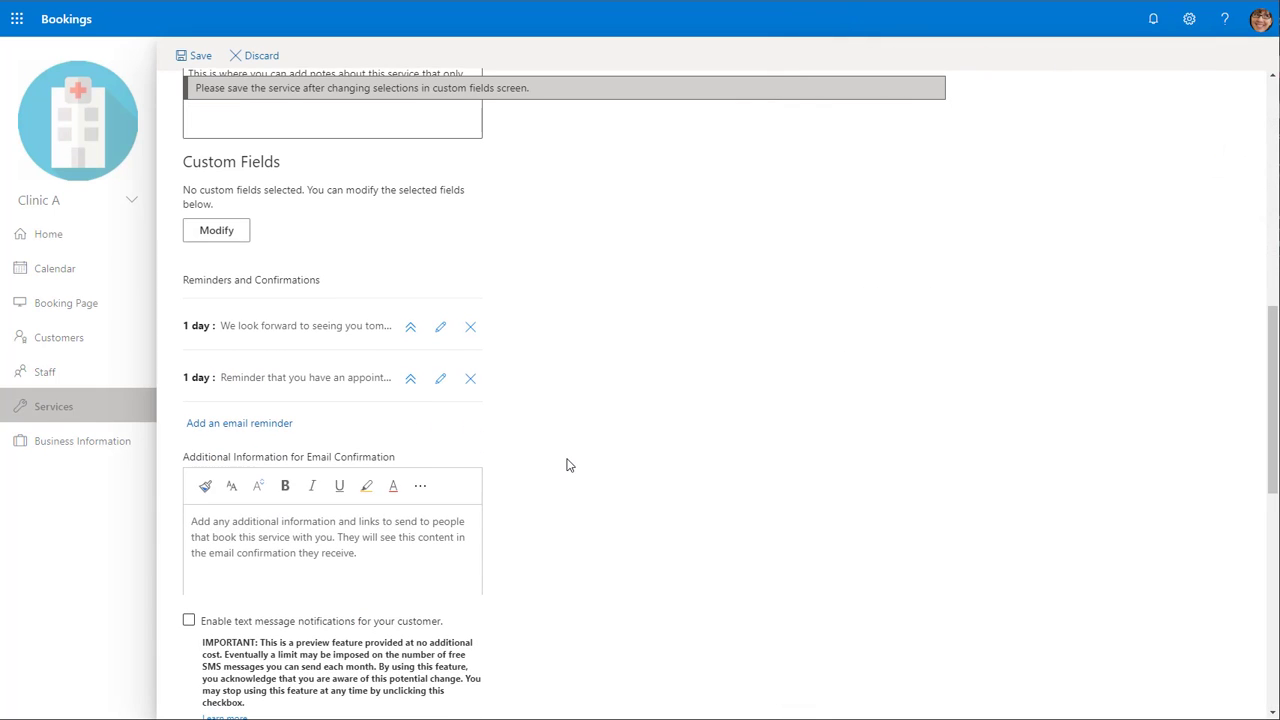
click(439, 330)
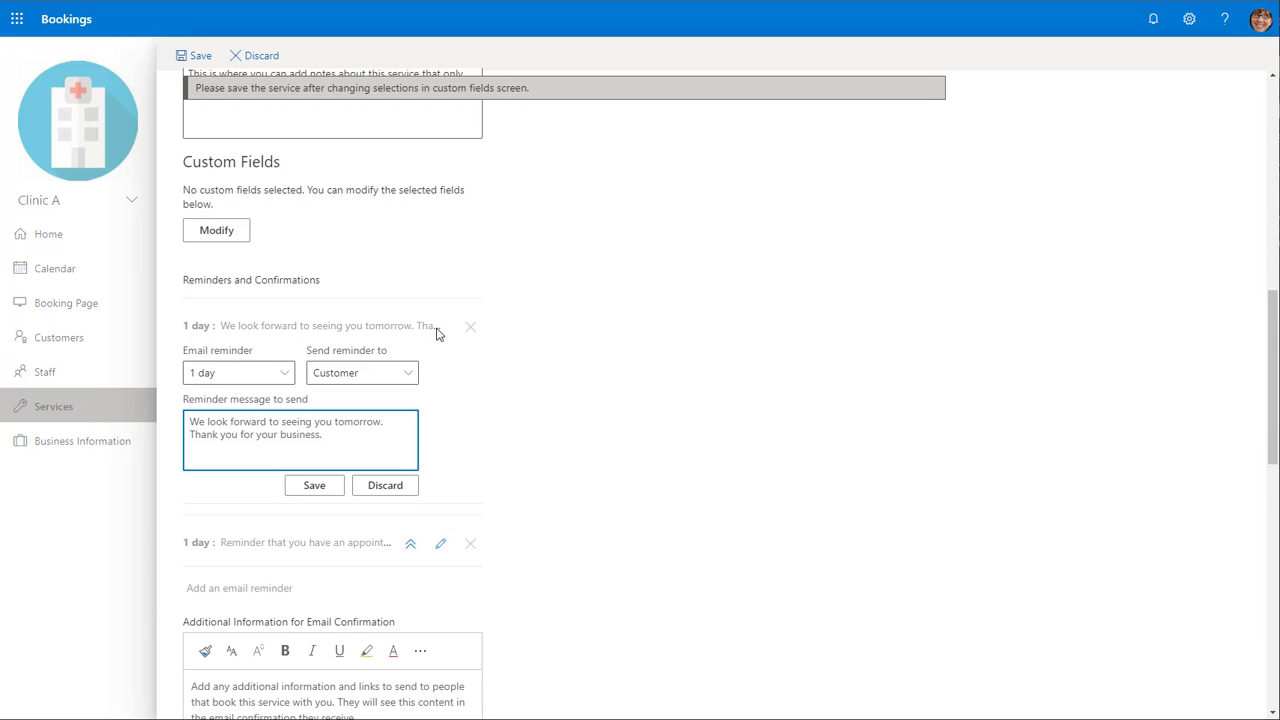
click(327, 490)
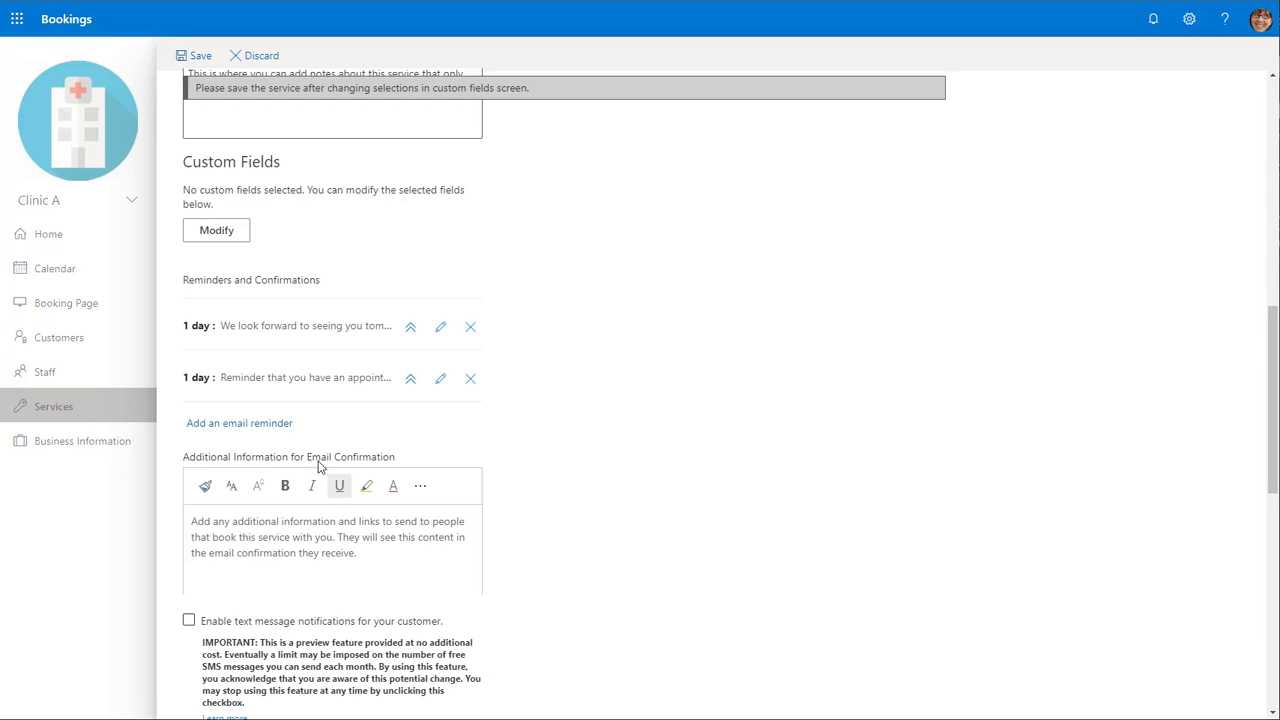
- Add a 15 minutes email reminder to the customer saying "Please remember your appointment starts in 15 minutes. We recommend you join early"
click(281, 430)
click(274, 442)
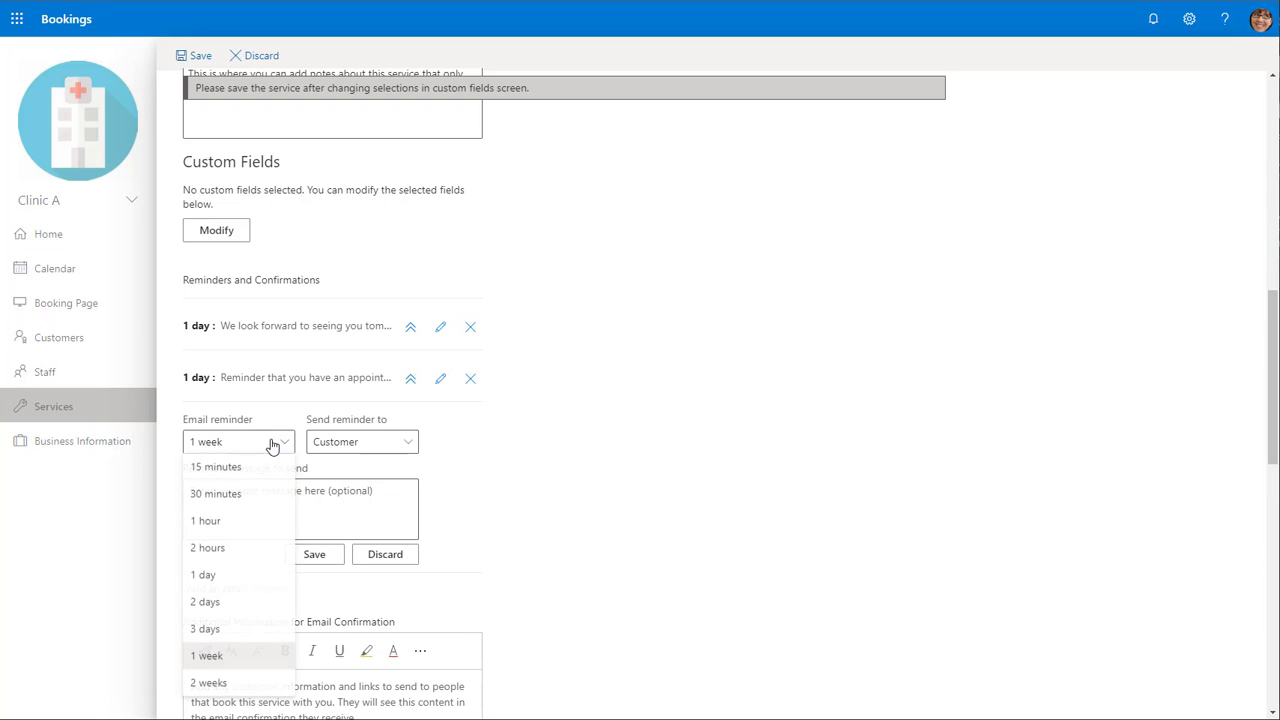
click(274, 467)
click(358, 494)
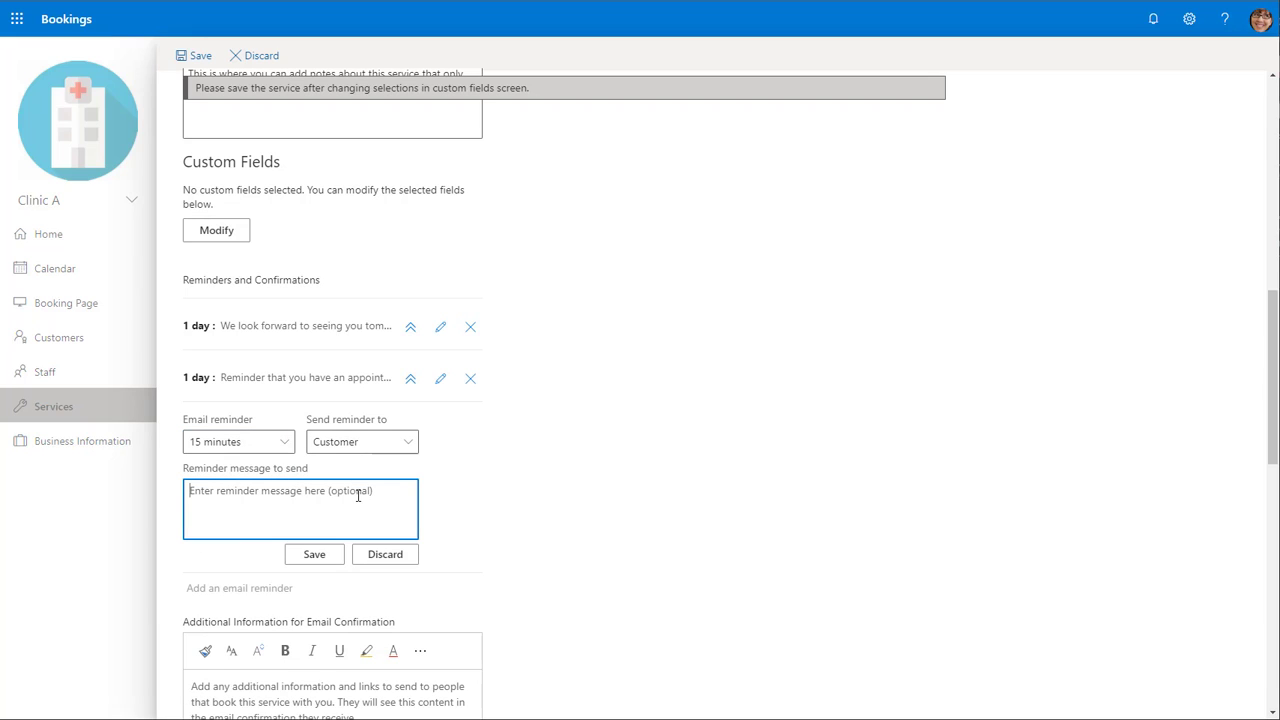
text(Please )
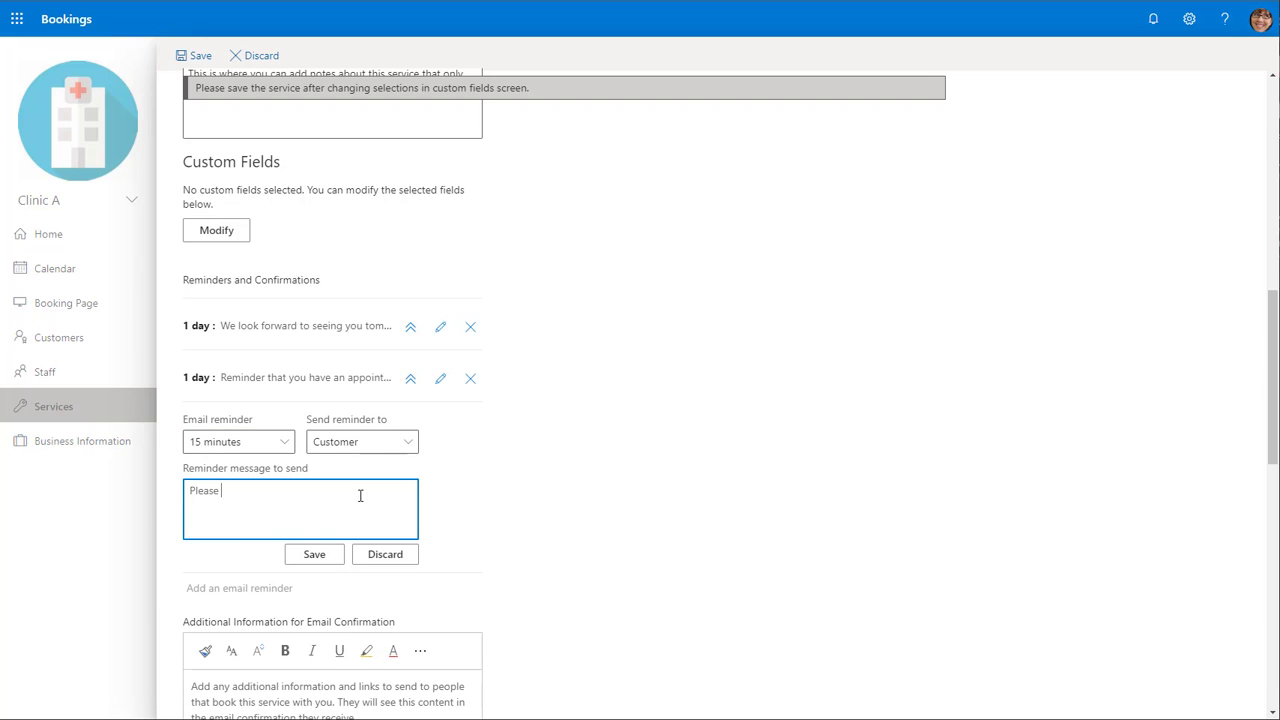
text(remember your appointment starts in 15 minutes. WE)
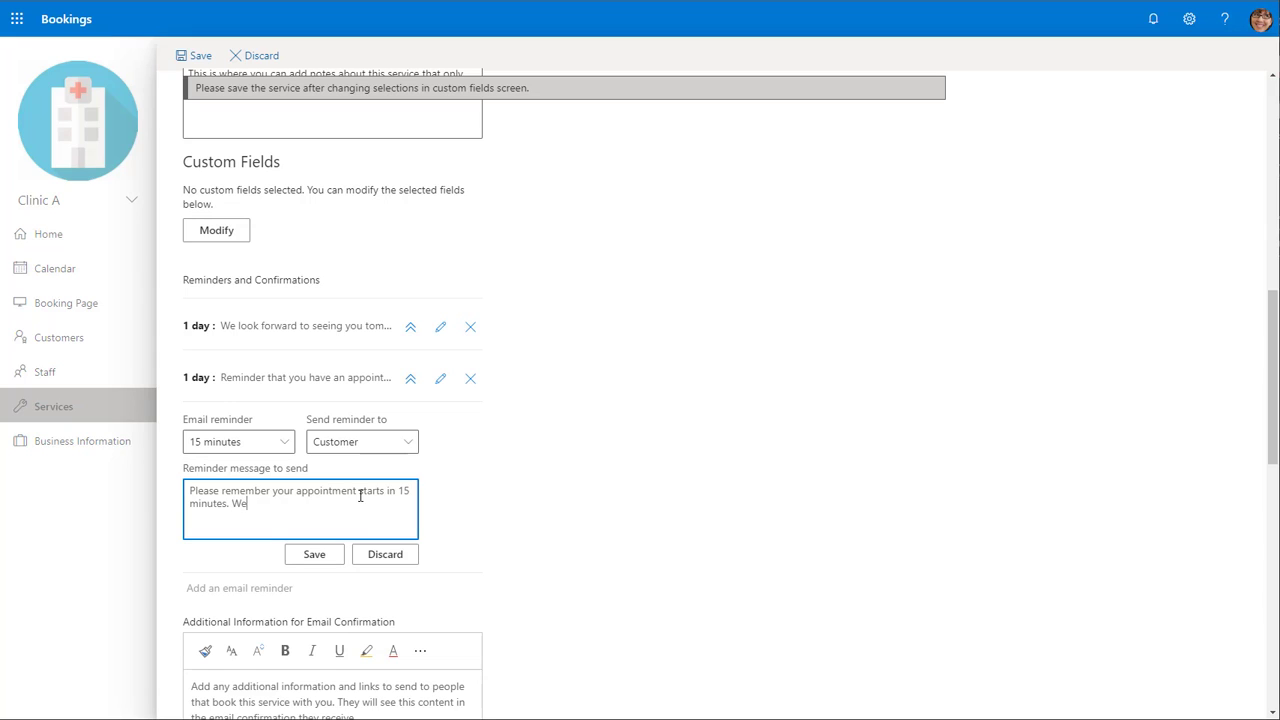
key(BackSpace)
text(e recommend you join early.)
click(318, 556)
- Review the remaining publishing, scheduling, notification and availability options, then save the service
scroll(375, 576, down, 1)
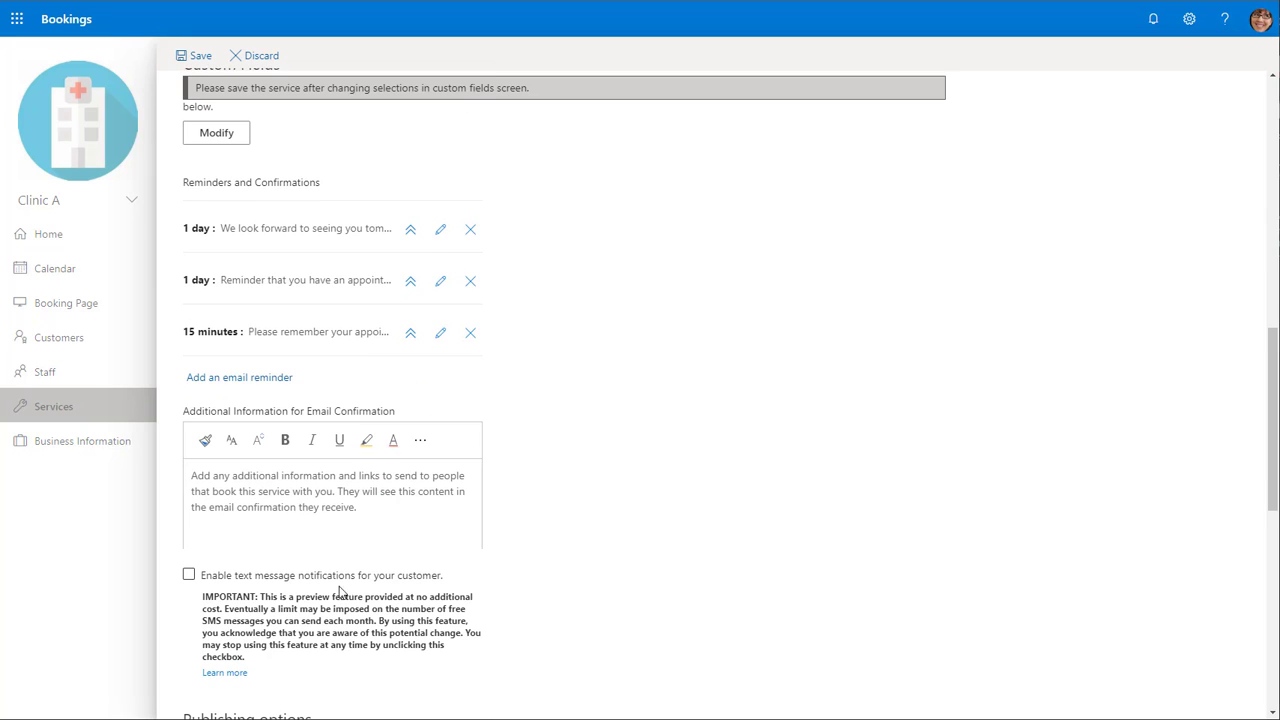
click(433, 519)
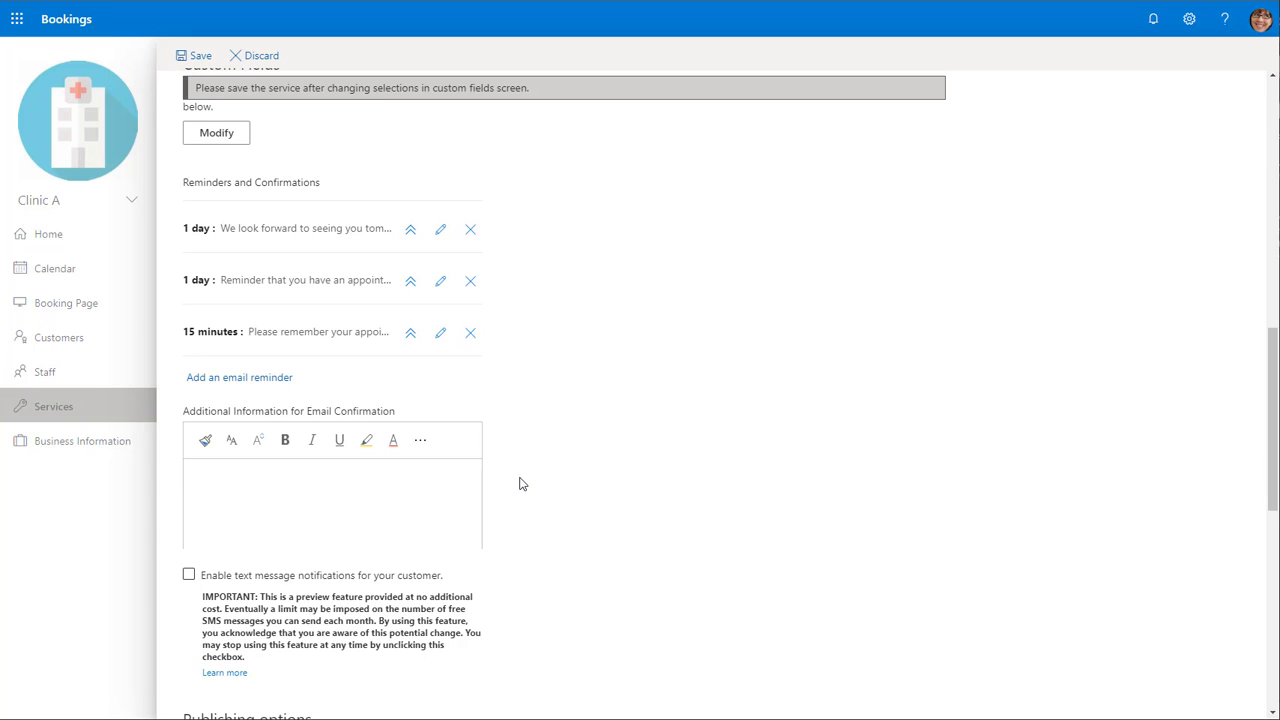
scroll(518, 485, down, 1)
scroll(518, 487, down, 1)
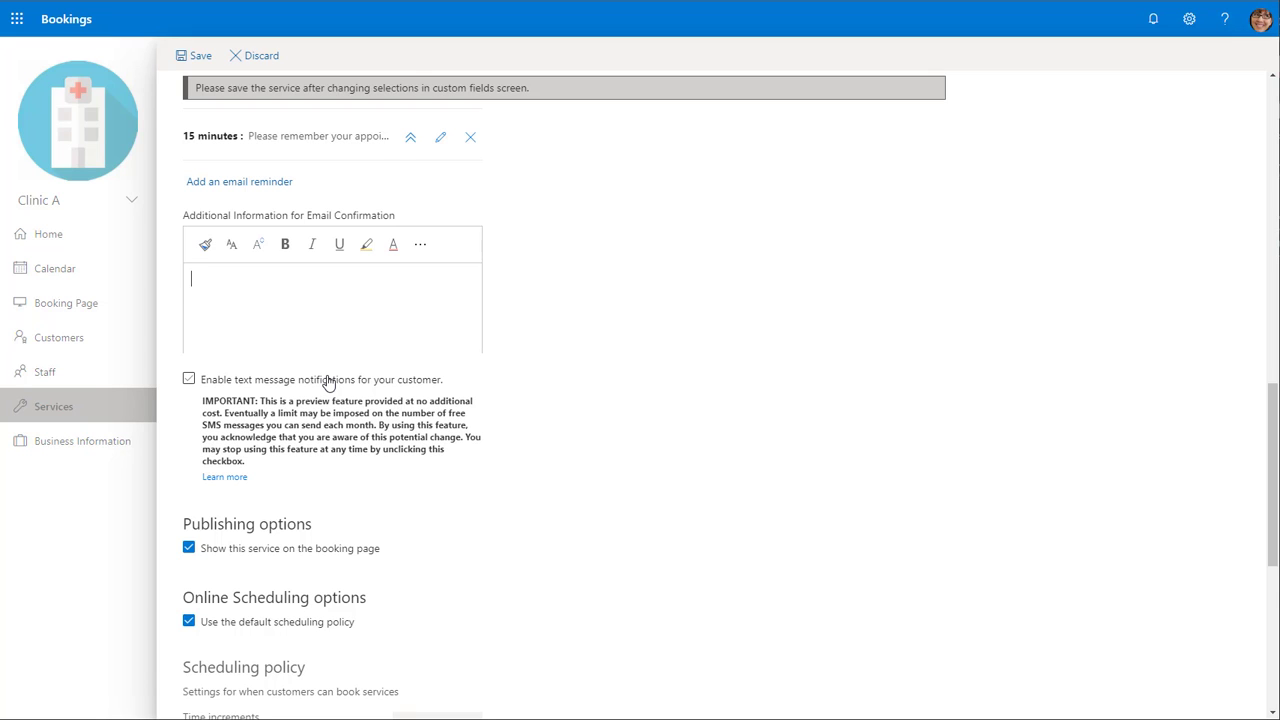
scroll(328, 382, down, 5)
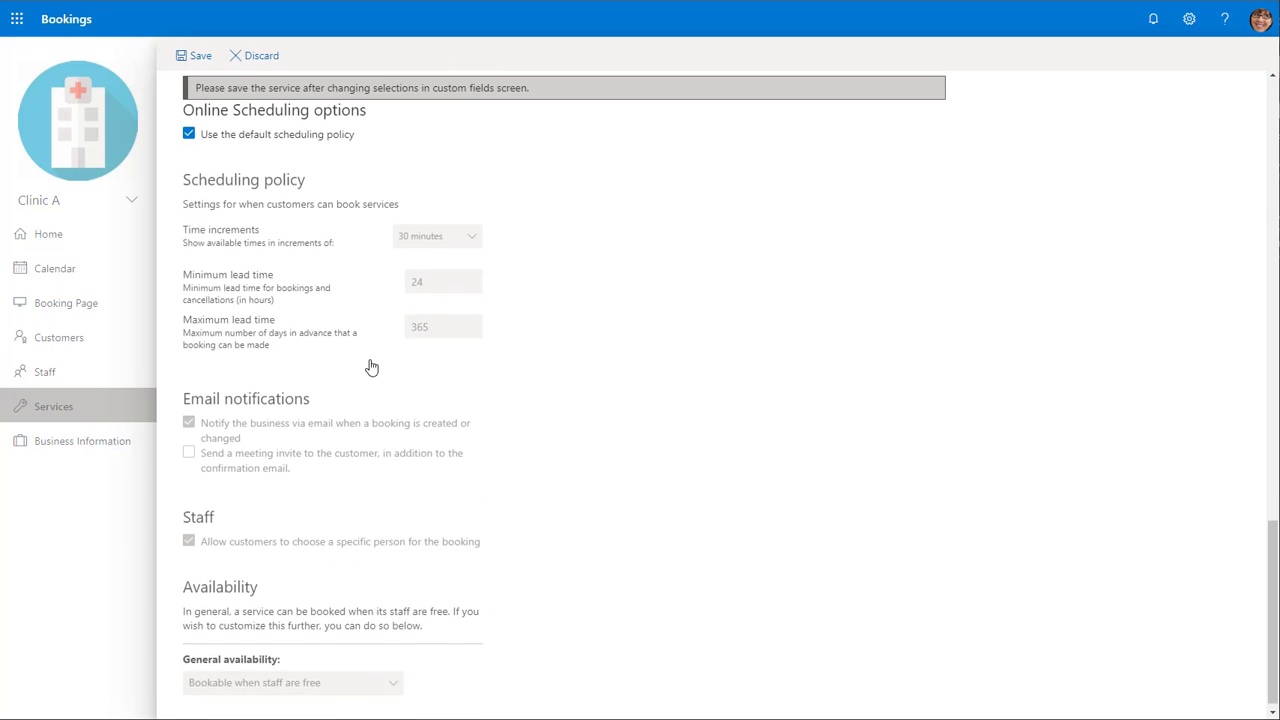
scroll(367, 380, down, 1)
scroll(367, 382, up, 6)
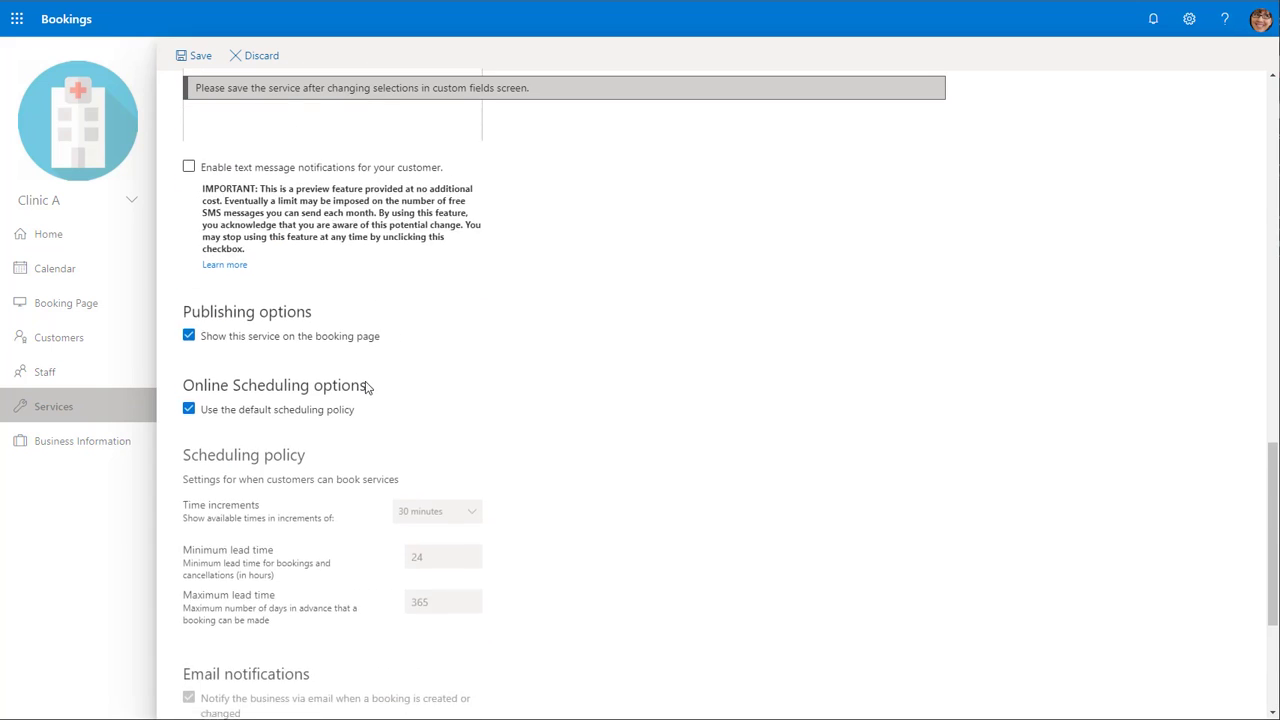
click(195, 57)
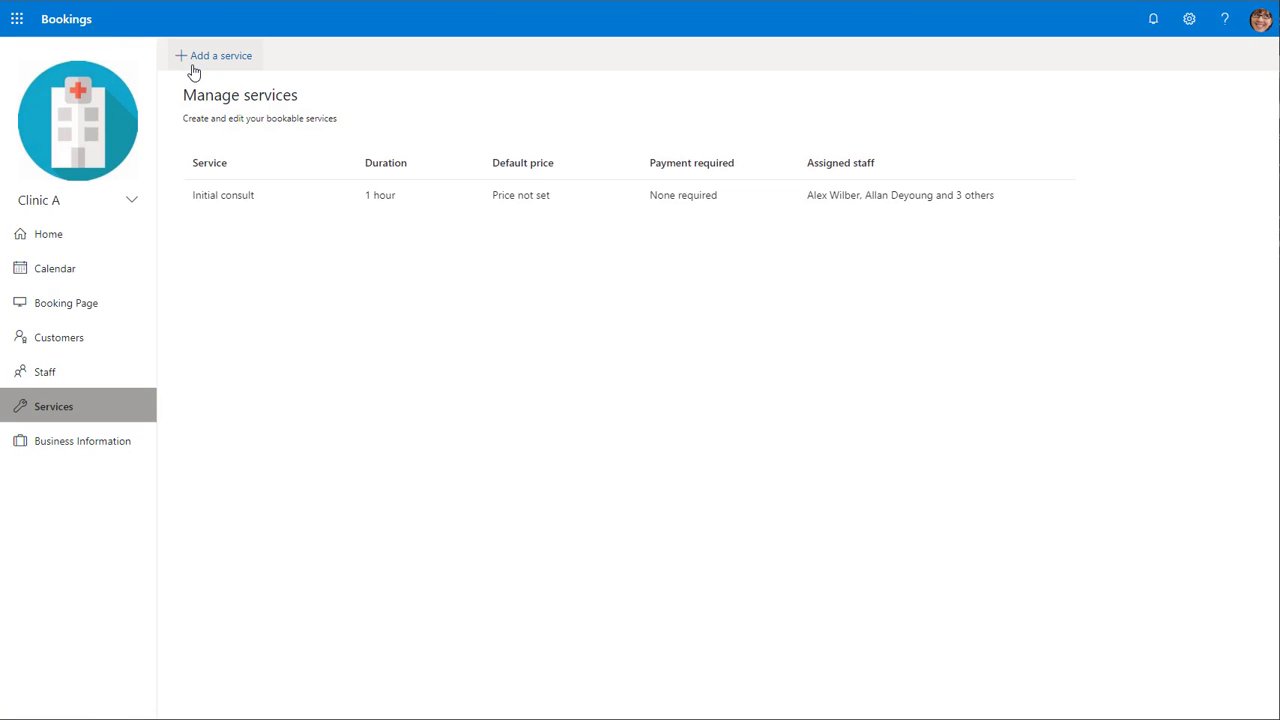
click(203, 58)
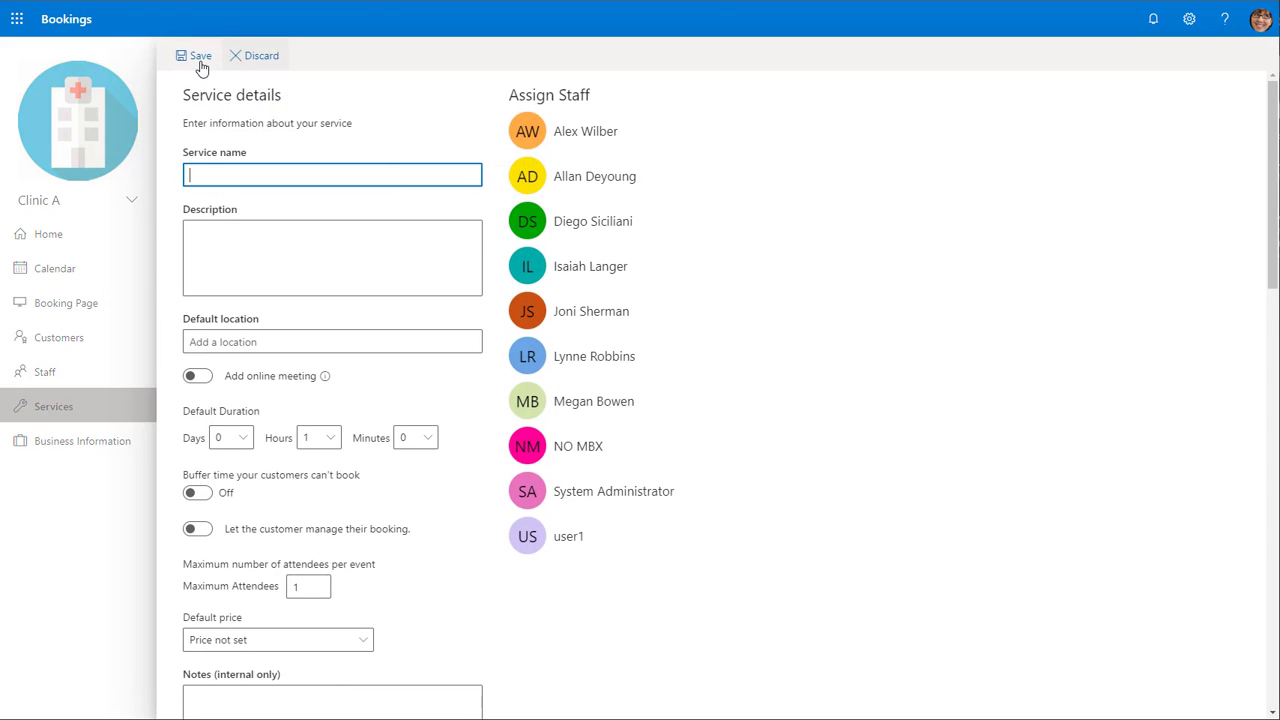
click(273, 60)
click(612, 382)
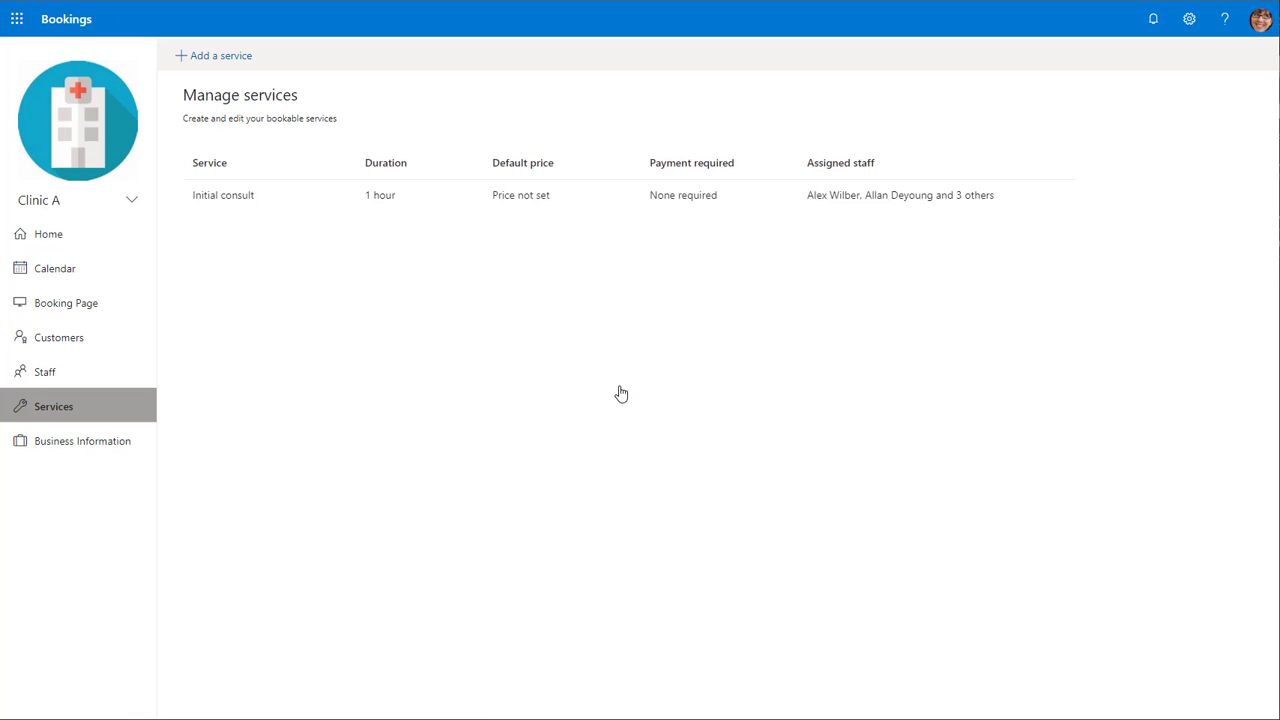
click(83, 447)
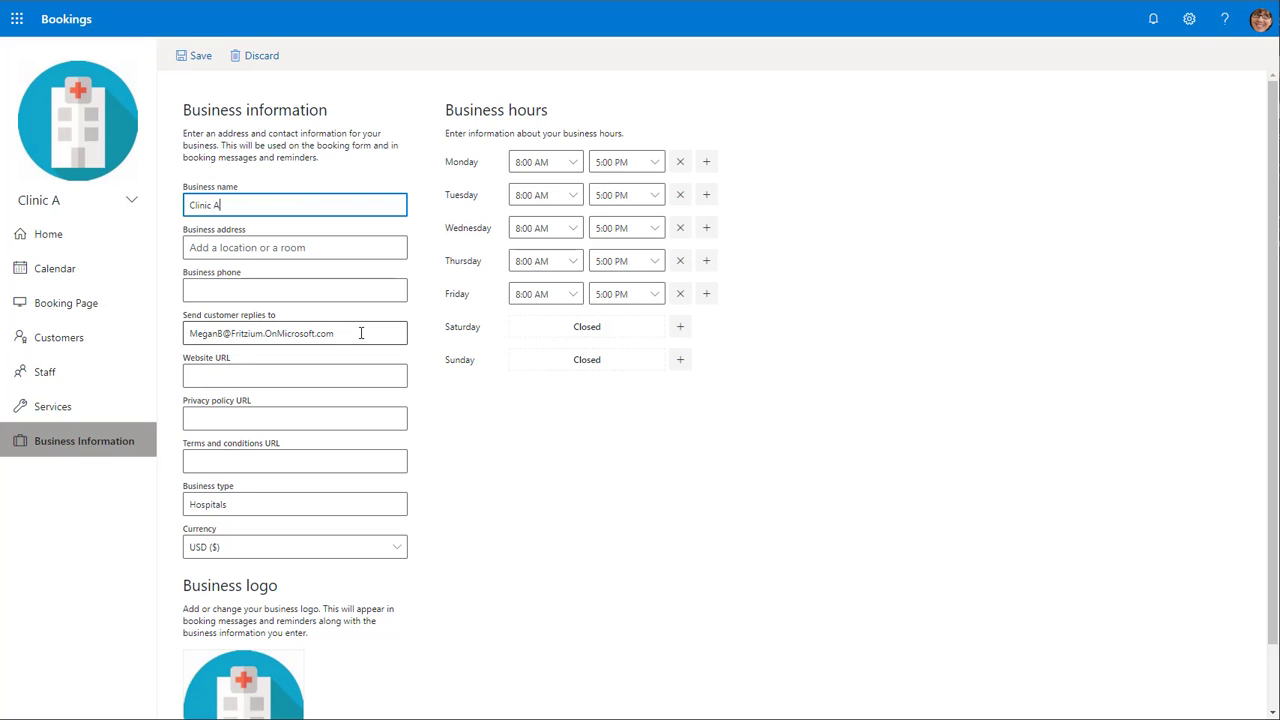
click(289, 291)
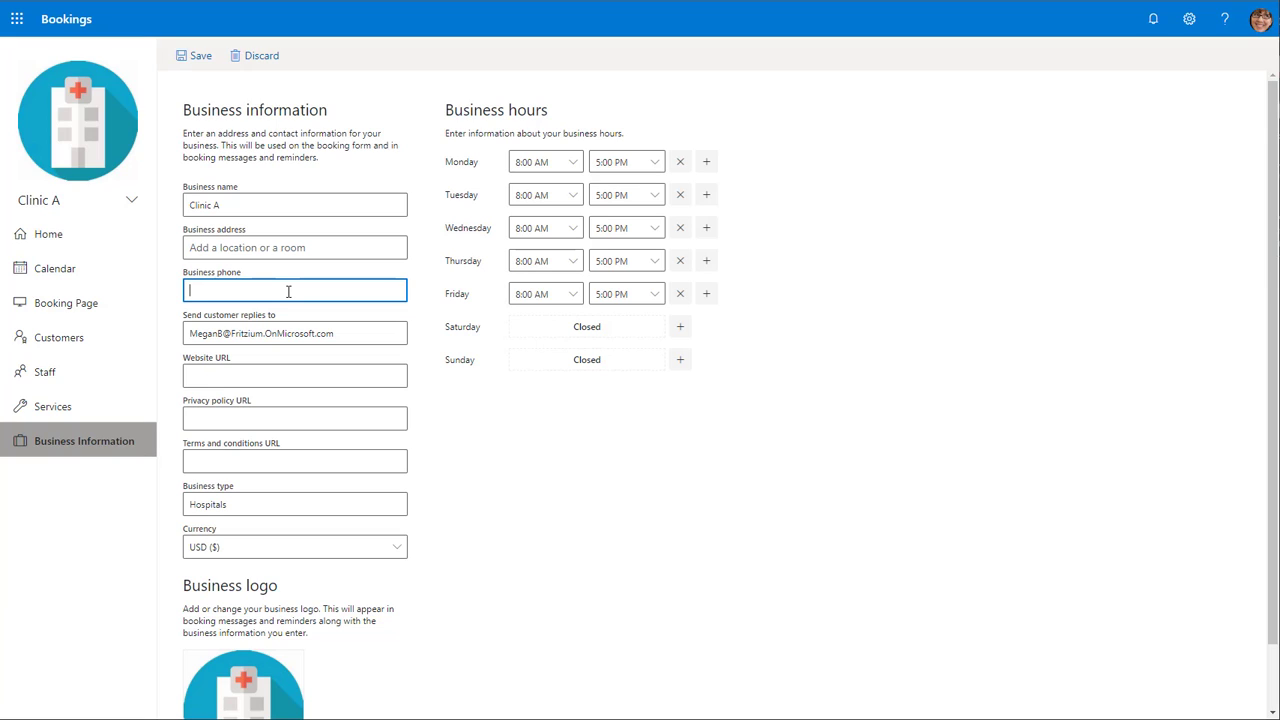
text(1234567890)
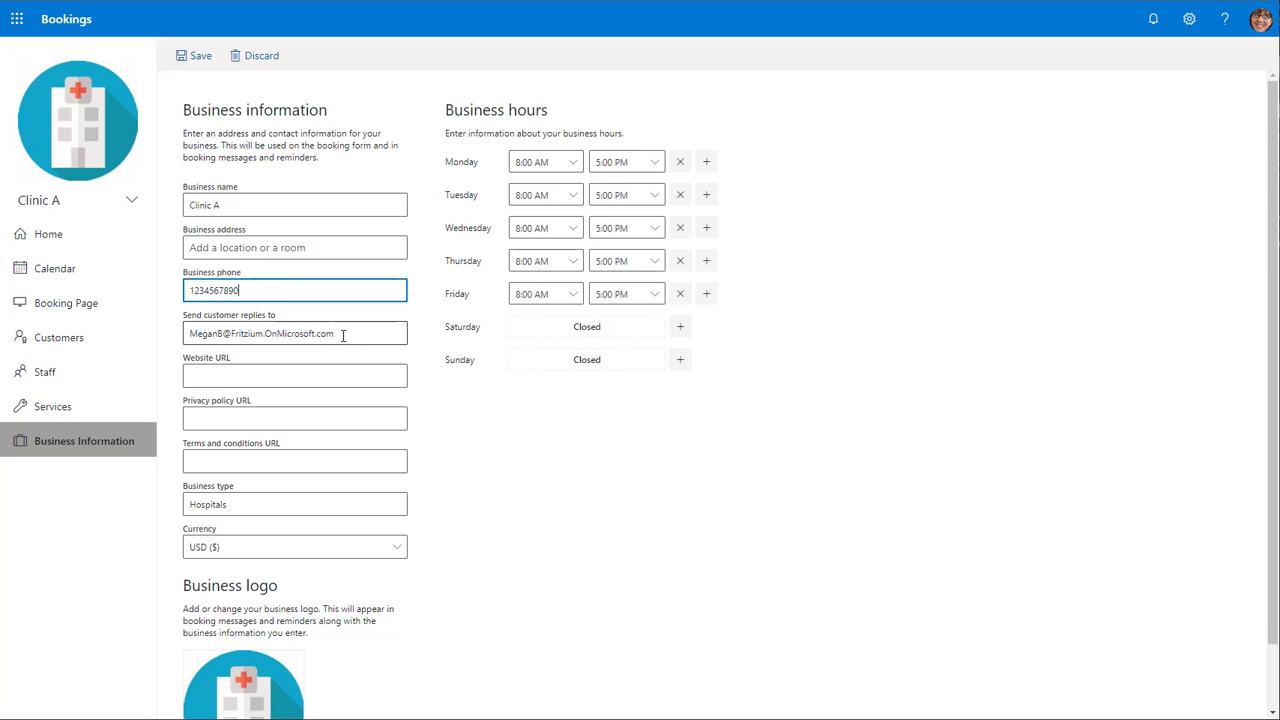
- Replace the send-customer-replies-to address with the shared mailbox's e-mail address and save the business information
double_click(350, 334)
triple_click(290, 332)
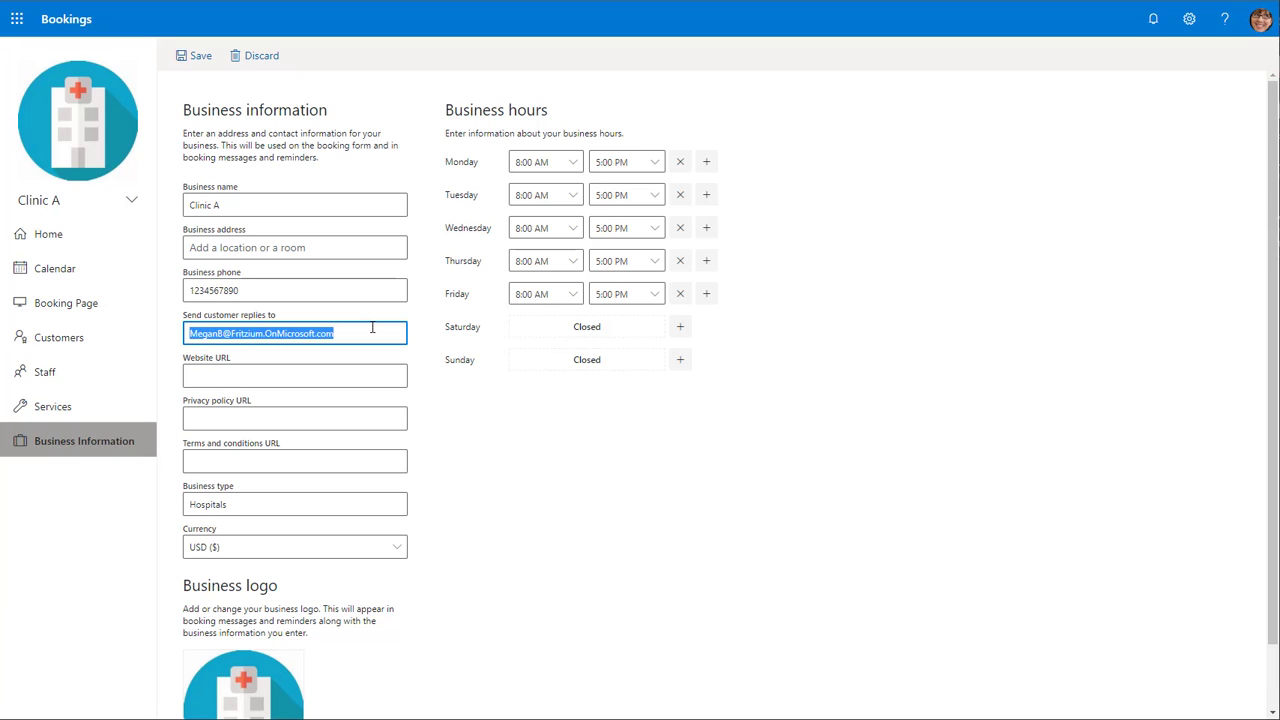
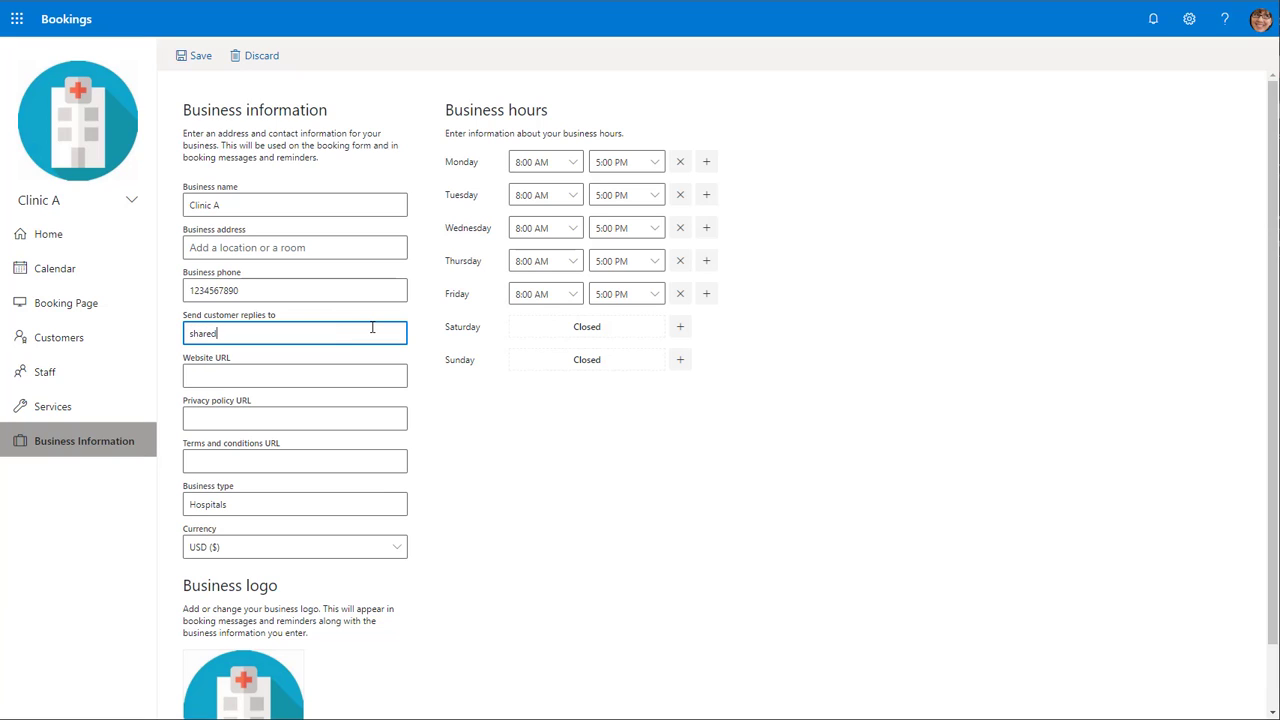
scroll(371, 327, down, 1)
scroll(542, 487, up, 1)
click(187, 58)
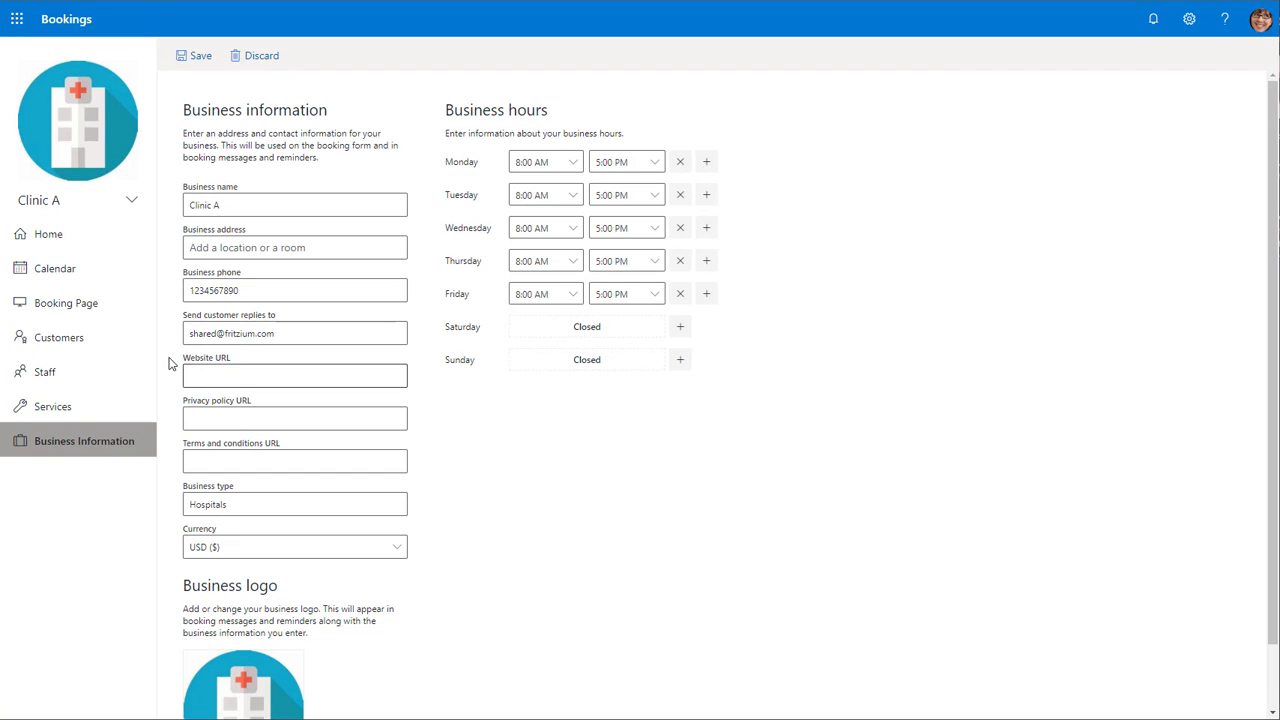
click(112, 316)
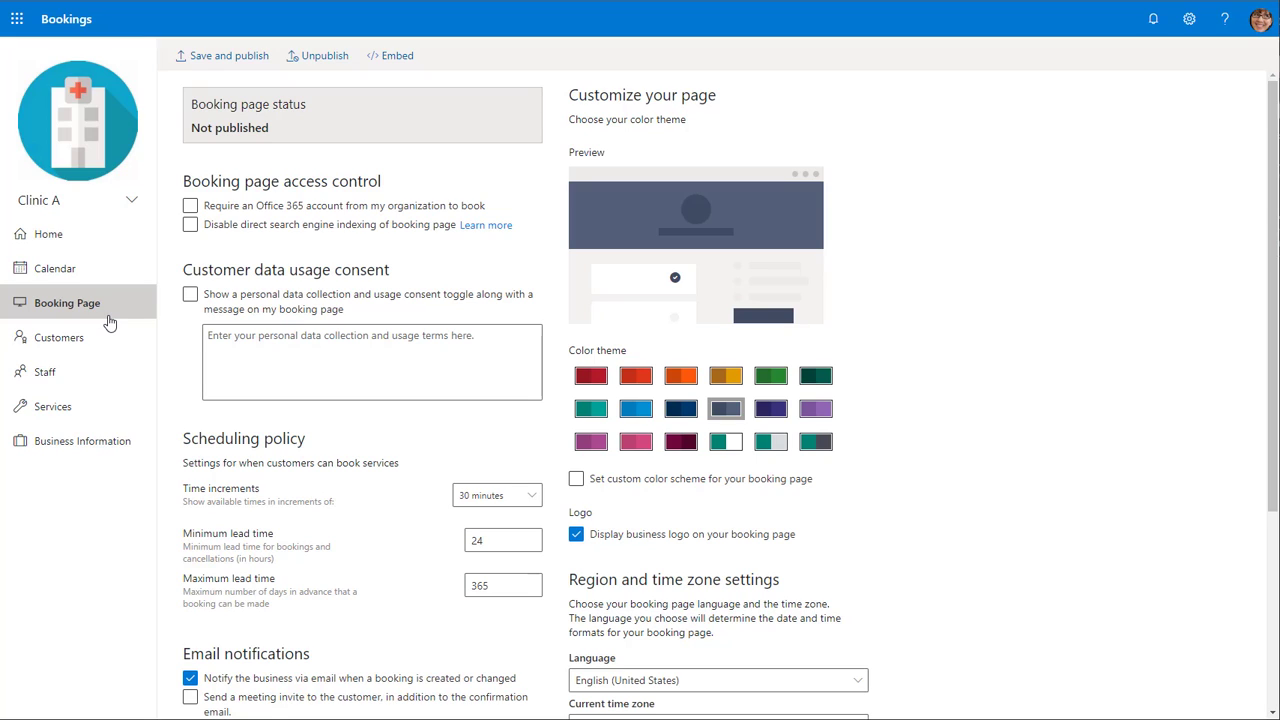
click(72, 272)
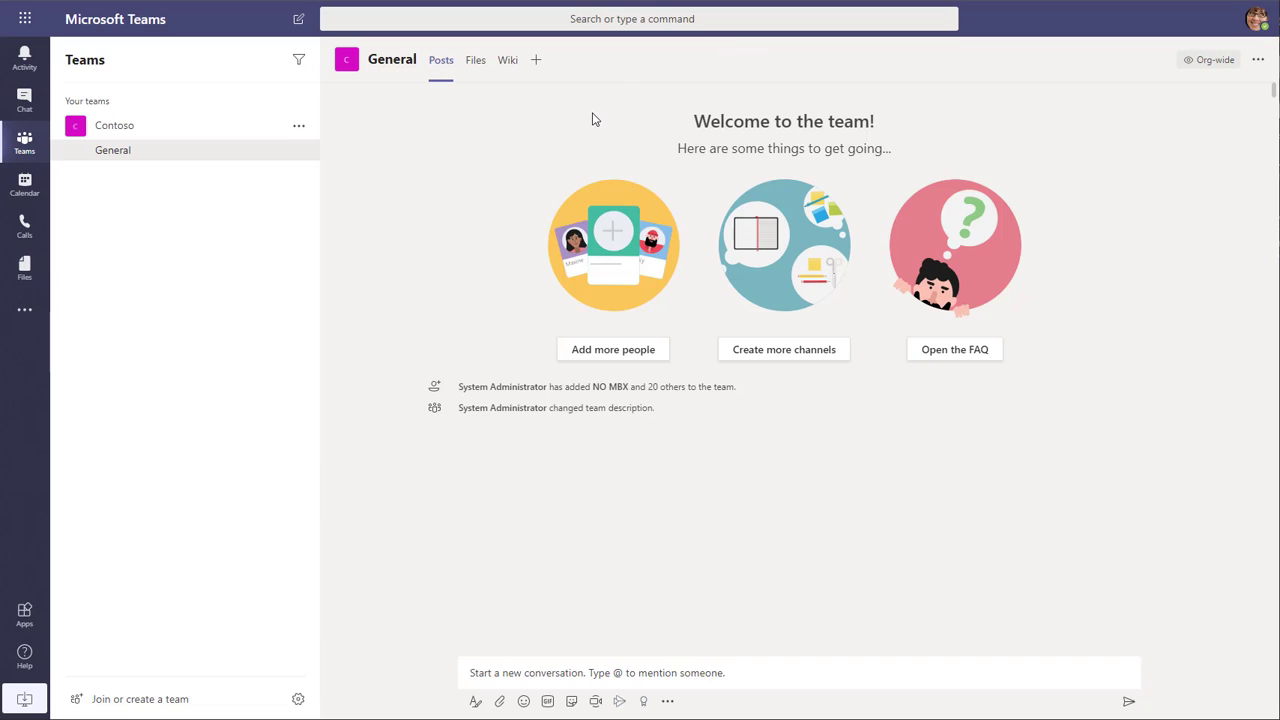
click(535, 62)
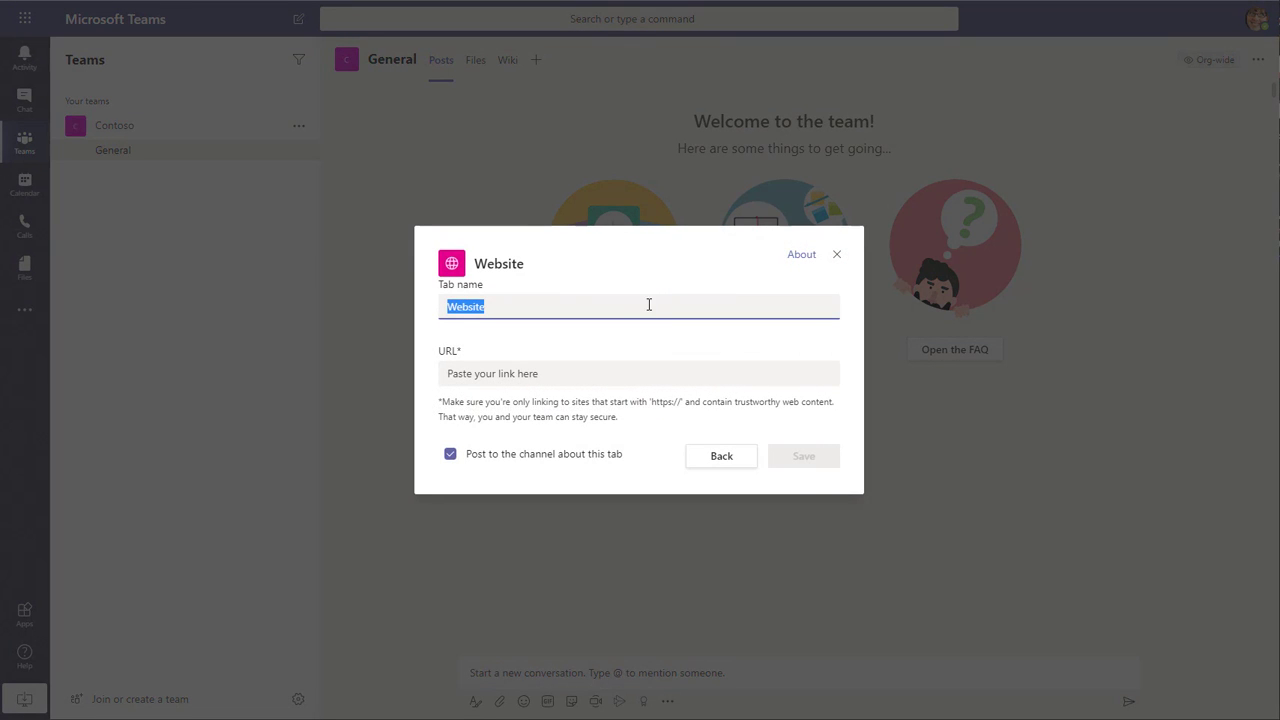
text(Bookings)
click(621, 378)
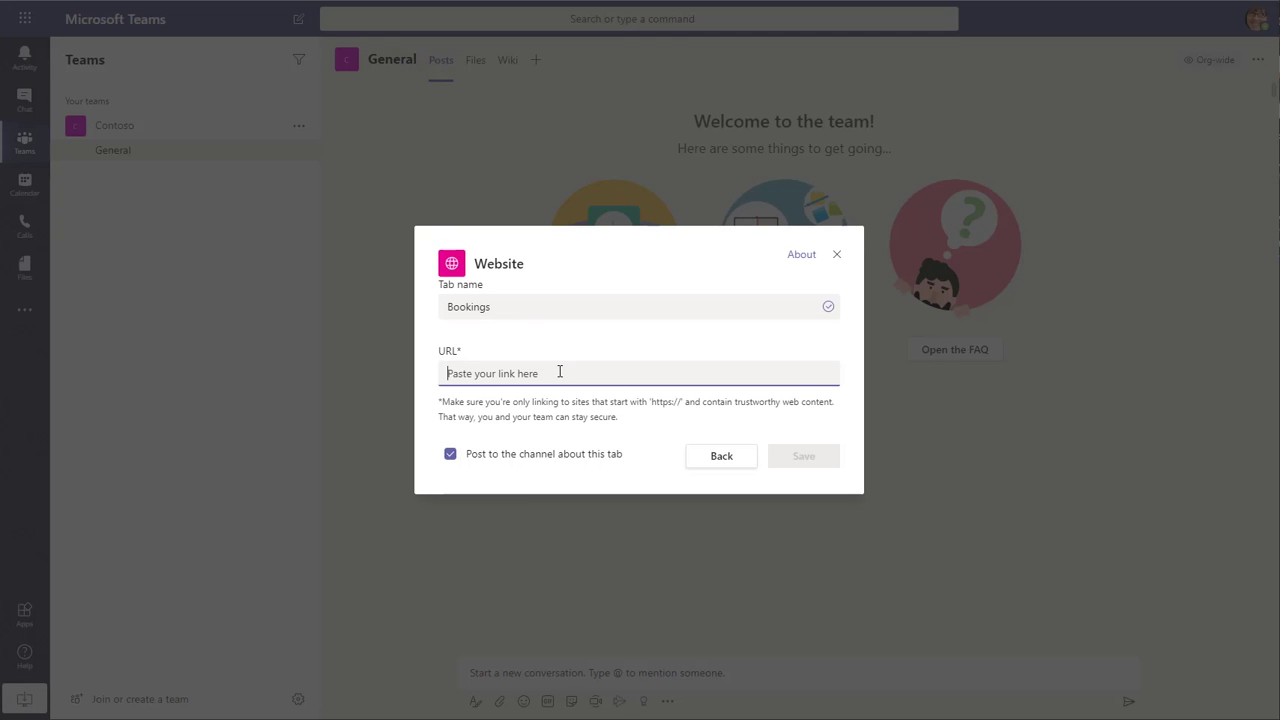
text(https://outlook.office.com/bookings/calendar)
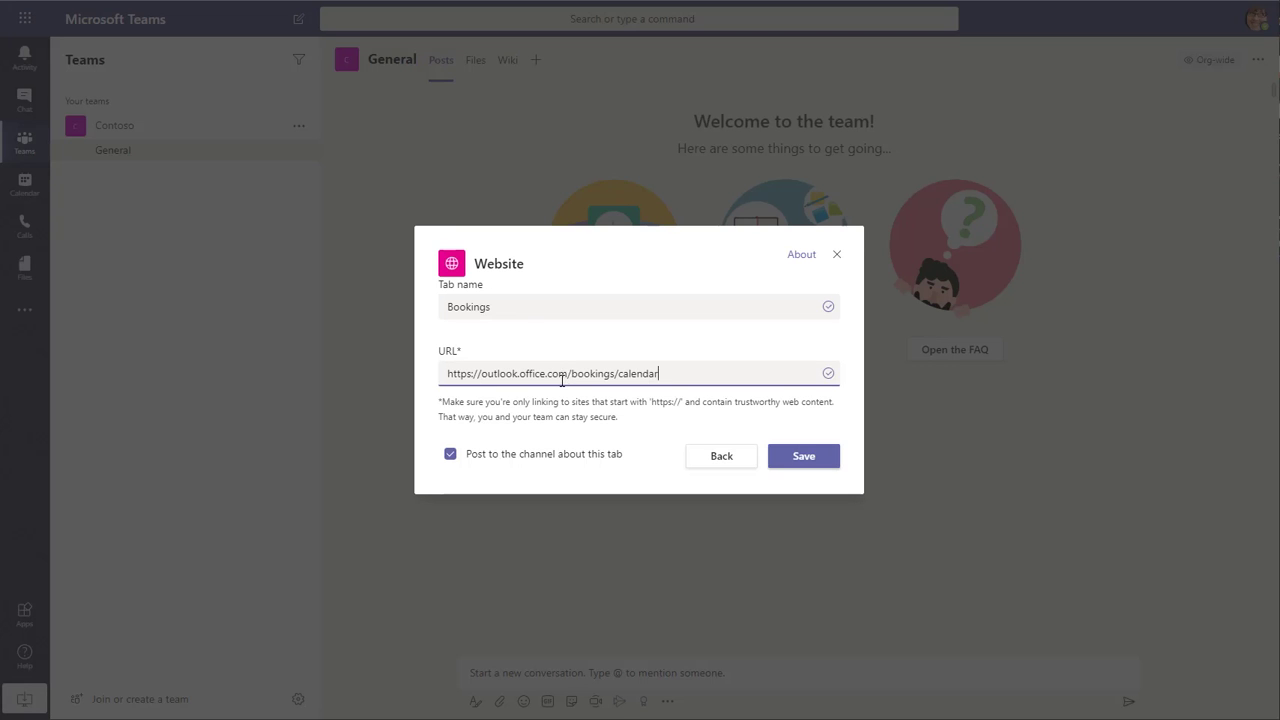
click(805, 457)
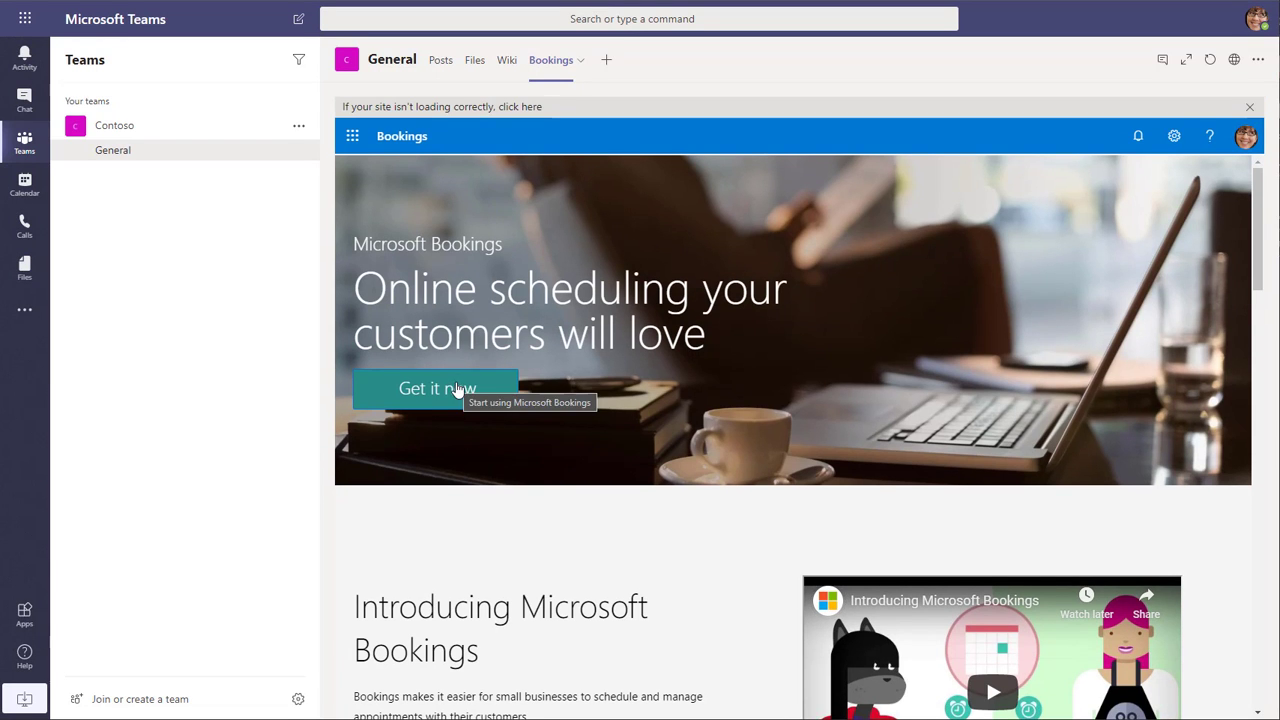
- Open the Clinic A calendar inside the Bookings tab, then view the channel's post about the new tab and return
click(457, 390)
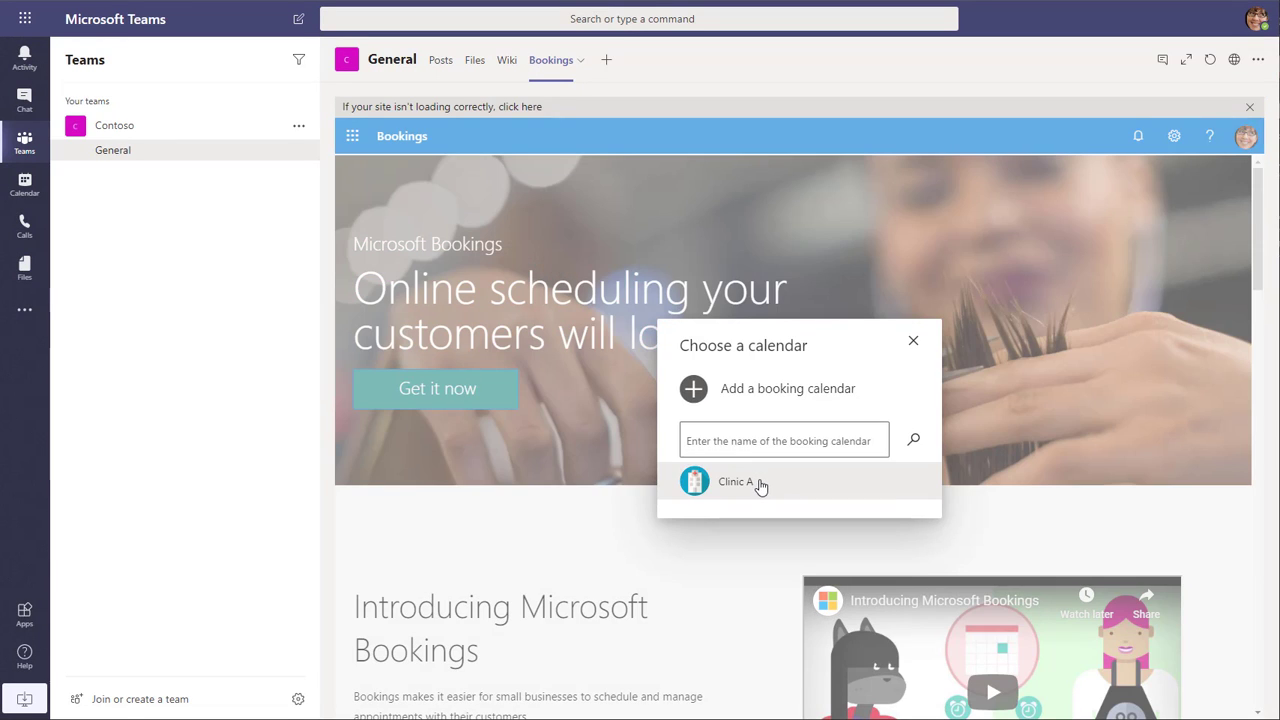
click(760, 484)
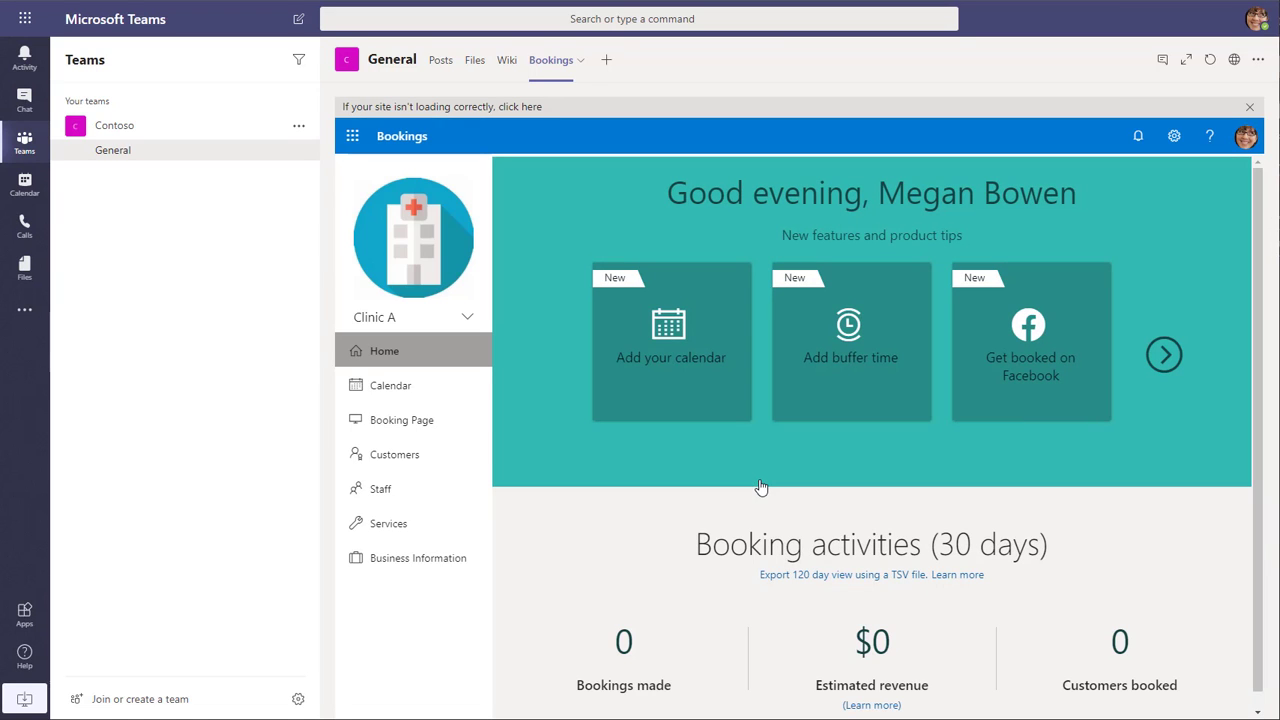
click(446, 395)
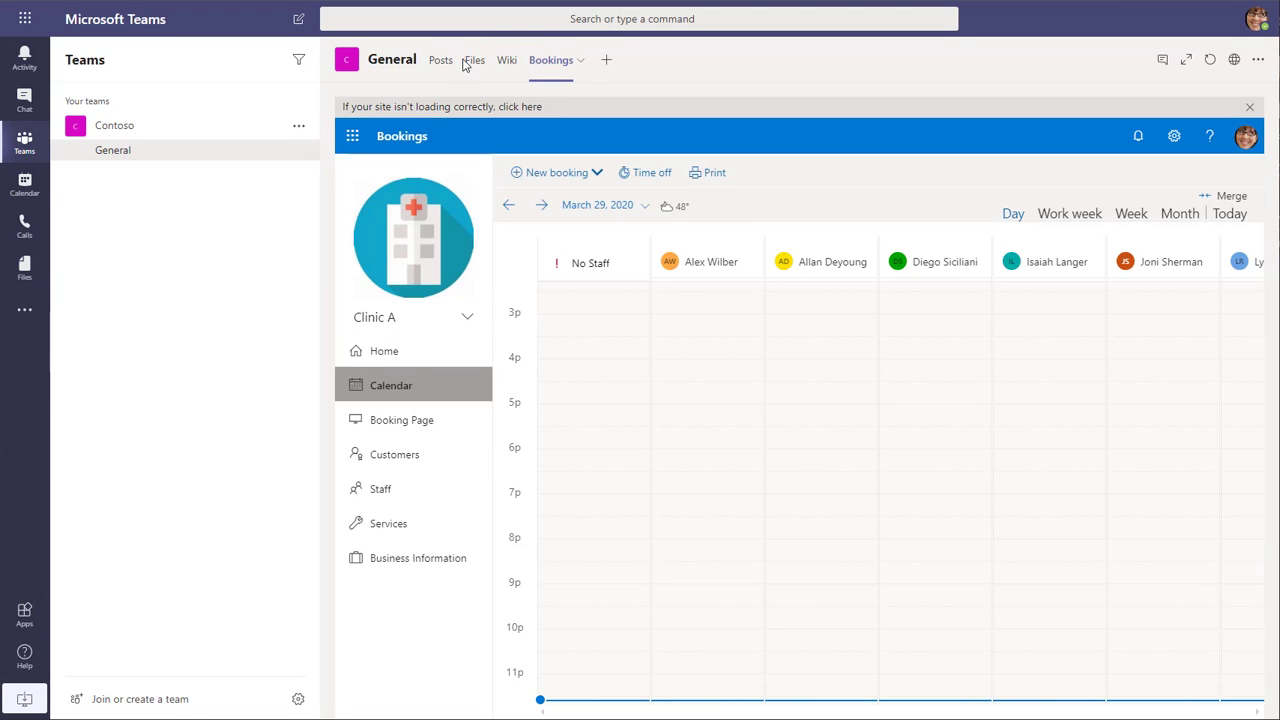
click(442, 62)
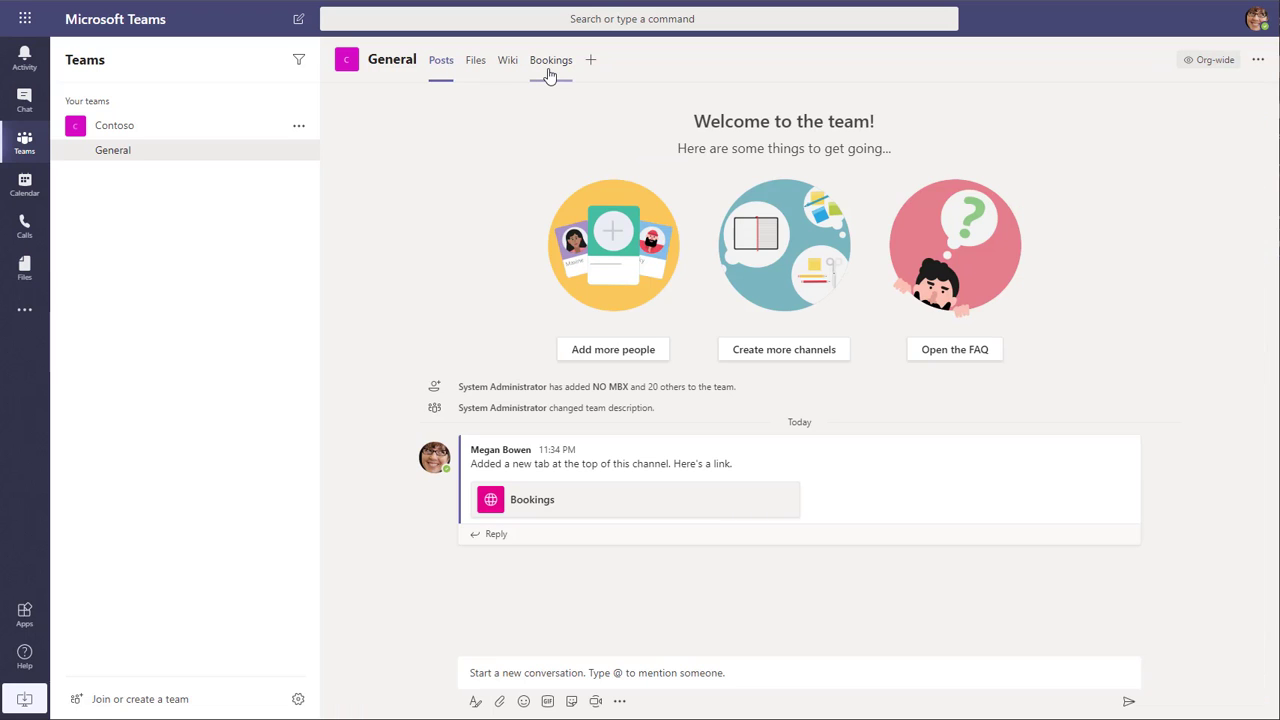
click(549, 65)
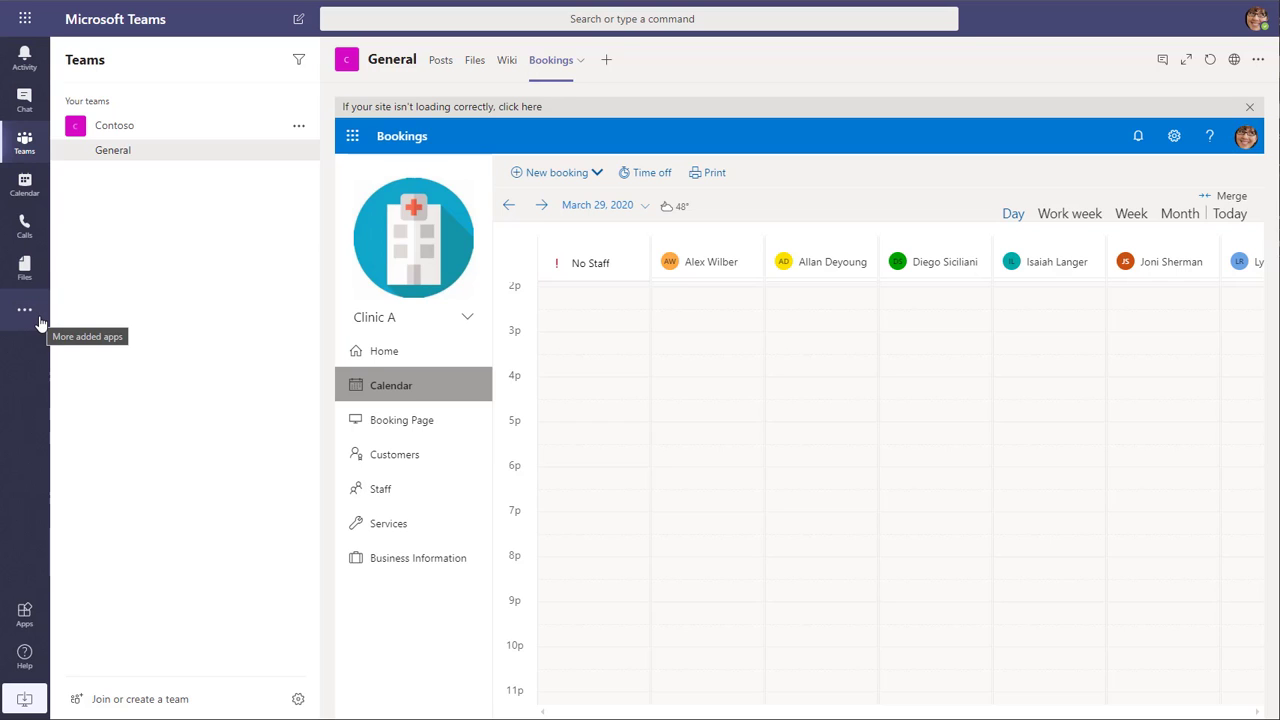
- Search the Teams apps for App Studio and add it
click(24, 616)
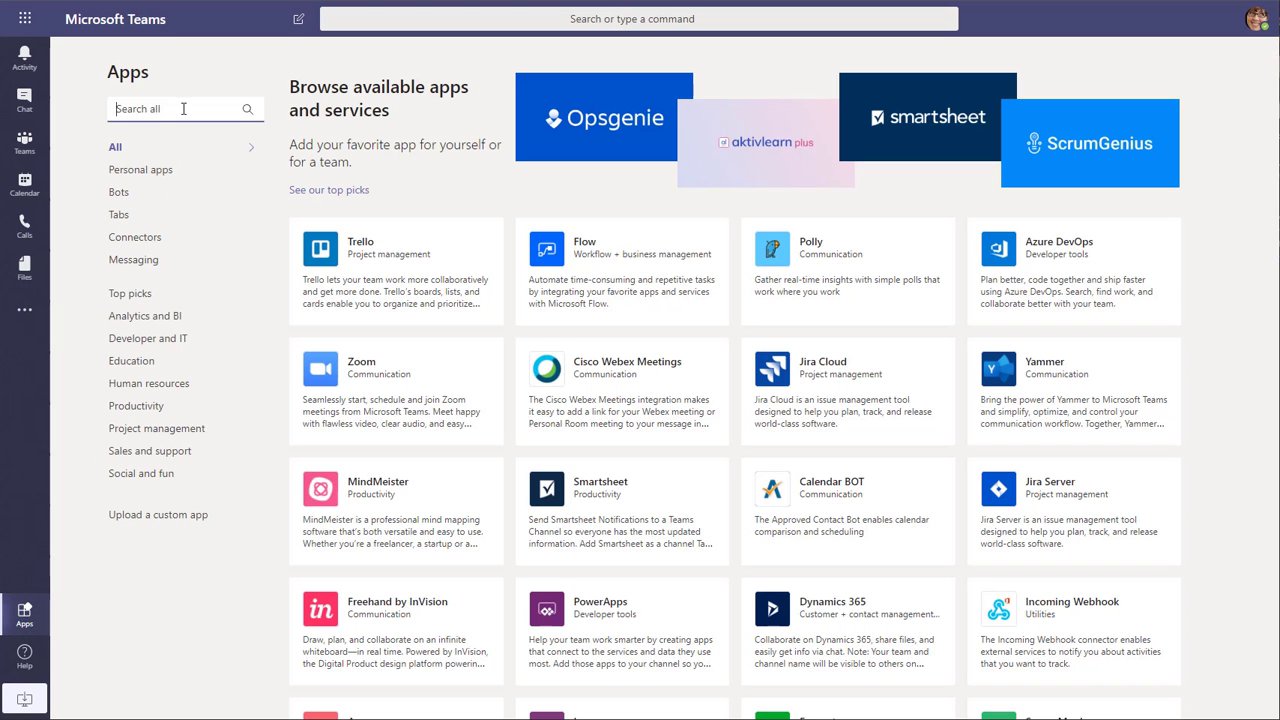
text(app)
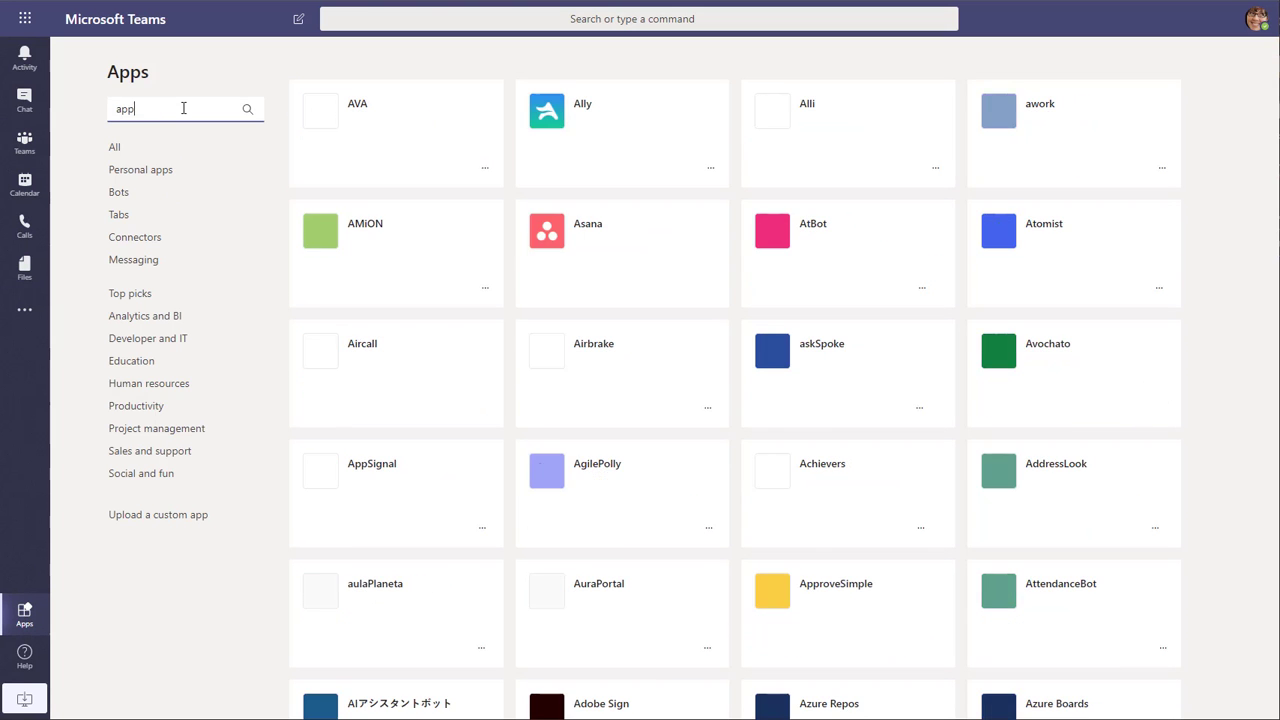
text( studio)
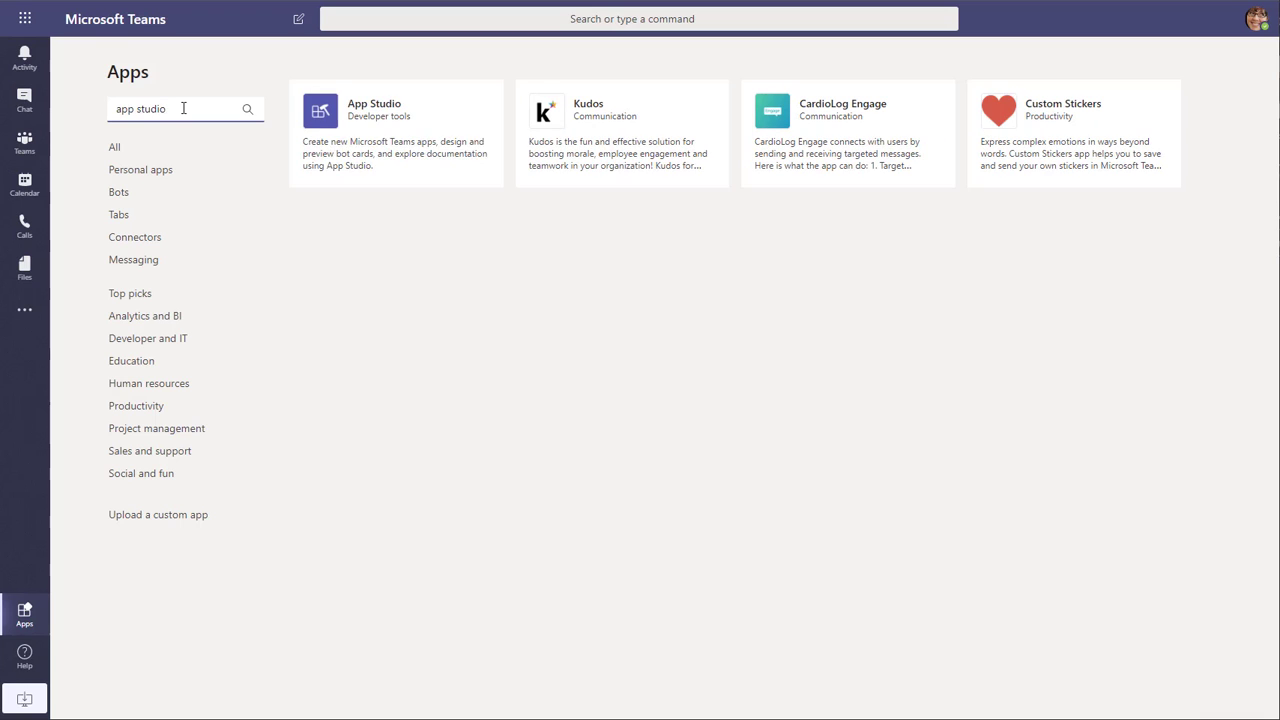
click(403, 132)
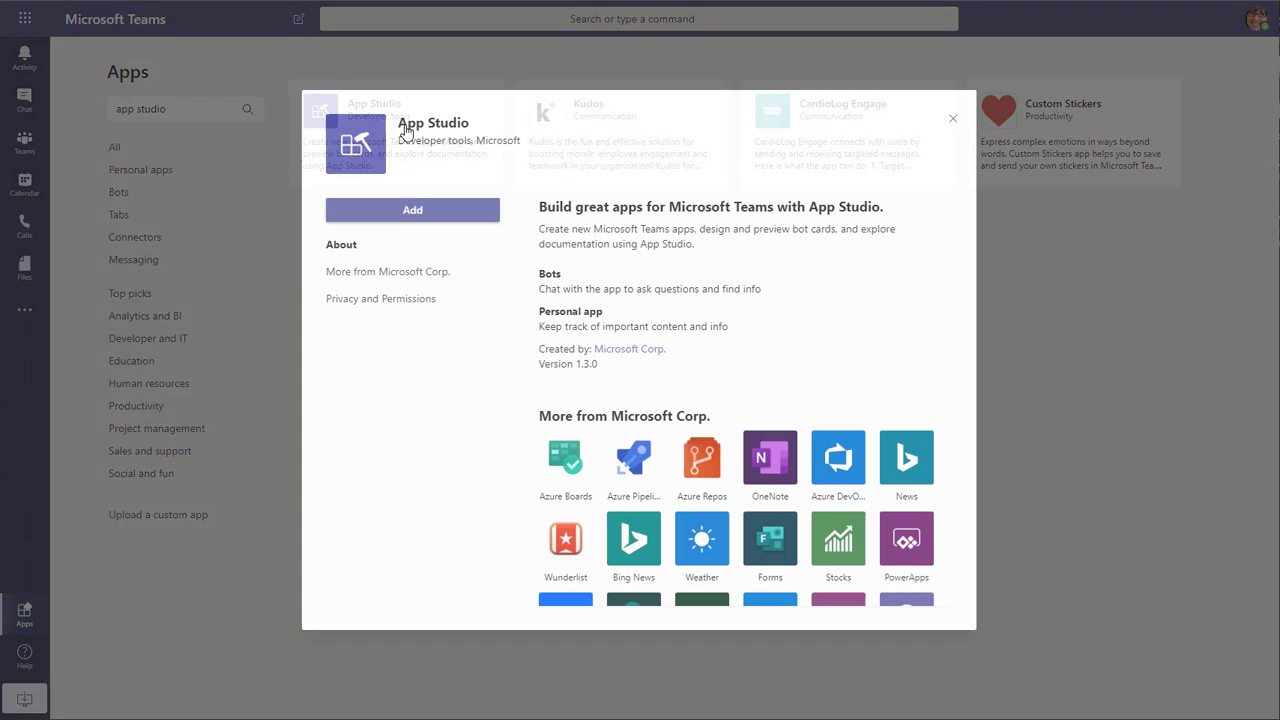
click(424, 212)
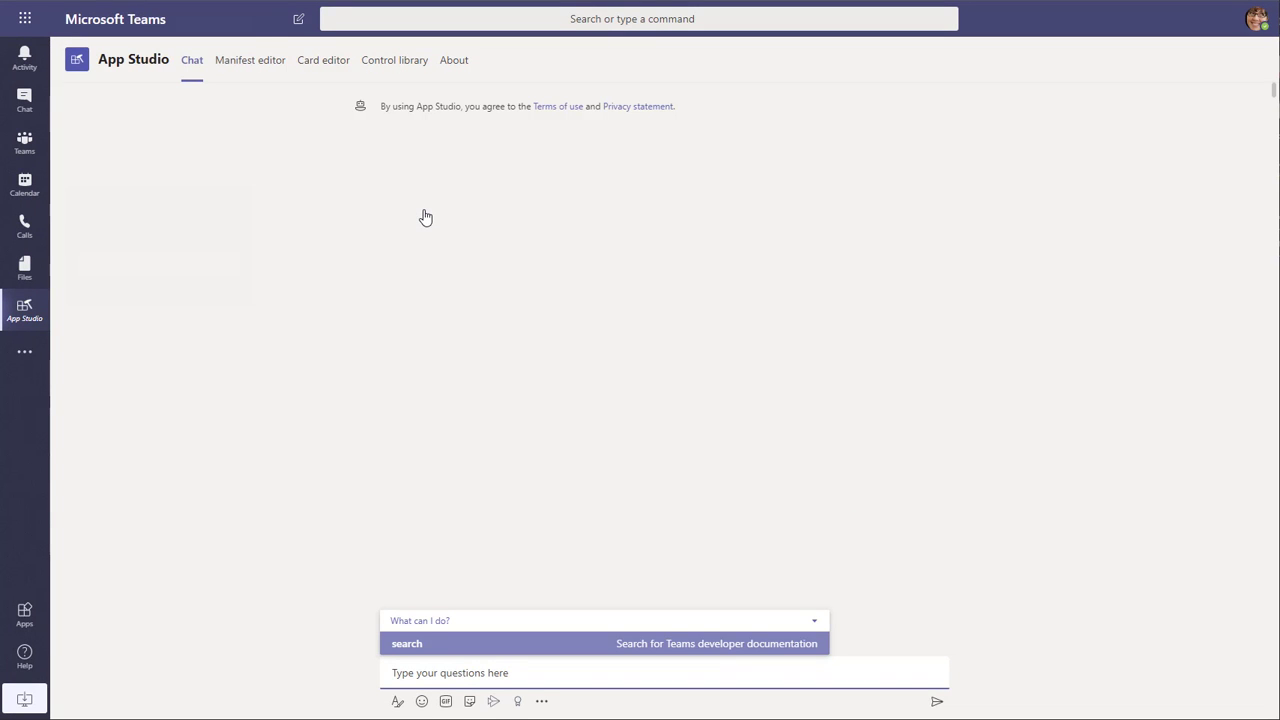
- Create a new app in App Studio's manifest editor with the short name Bookings
click(246, 273)
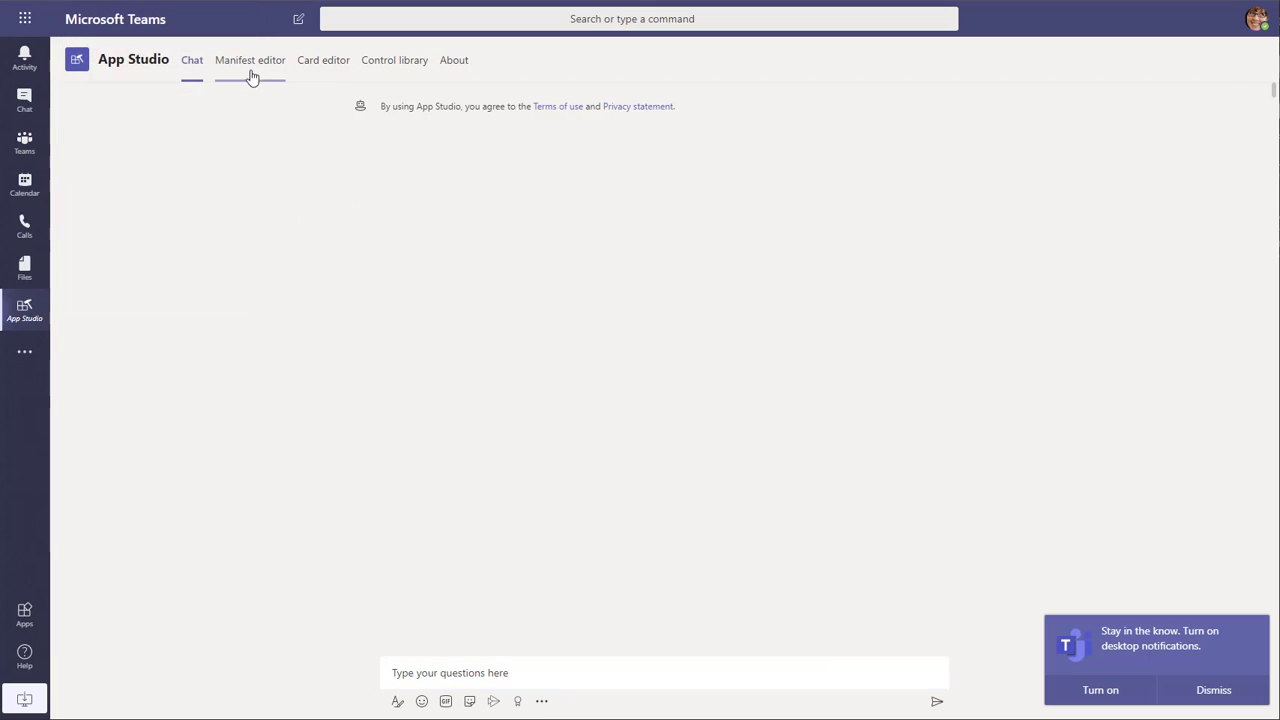
click(253, 66)
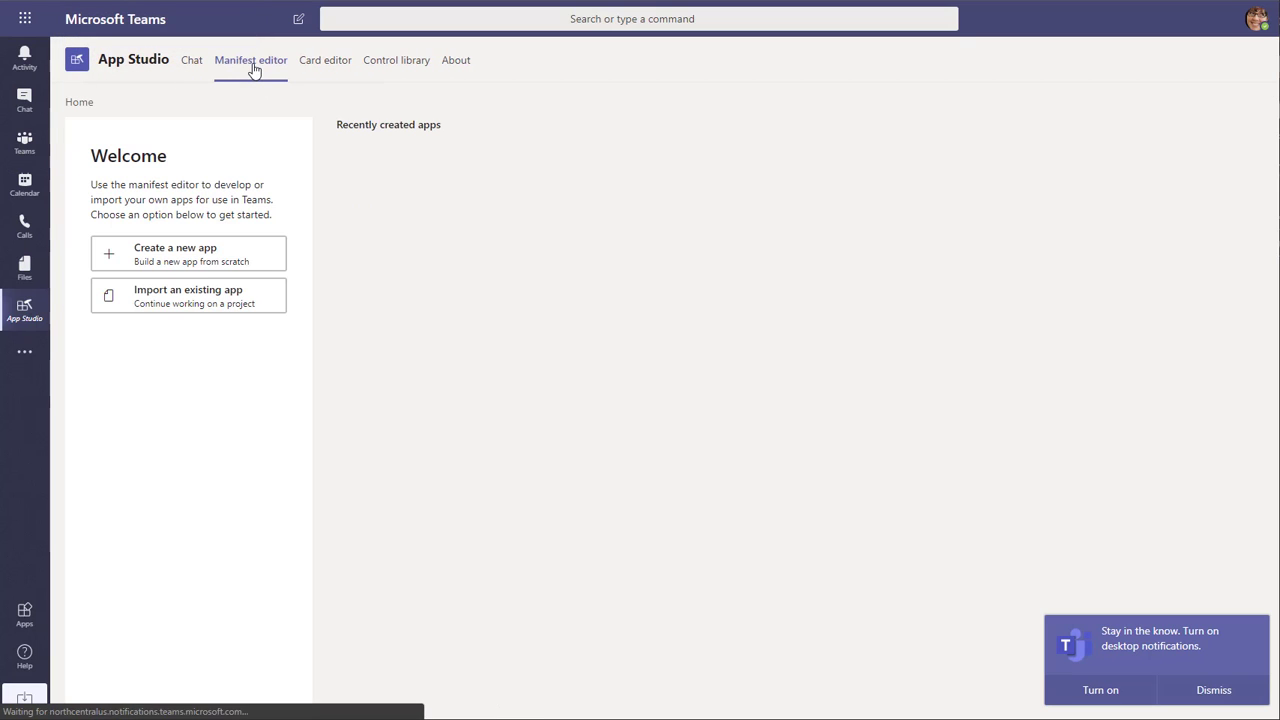
click(230, 258)
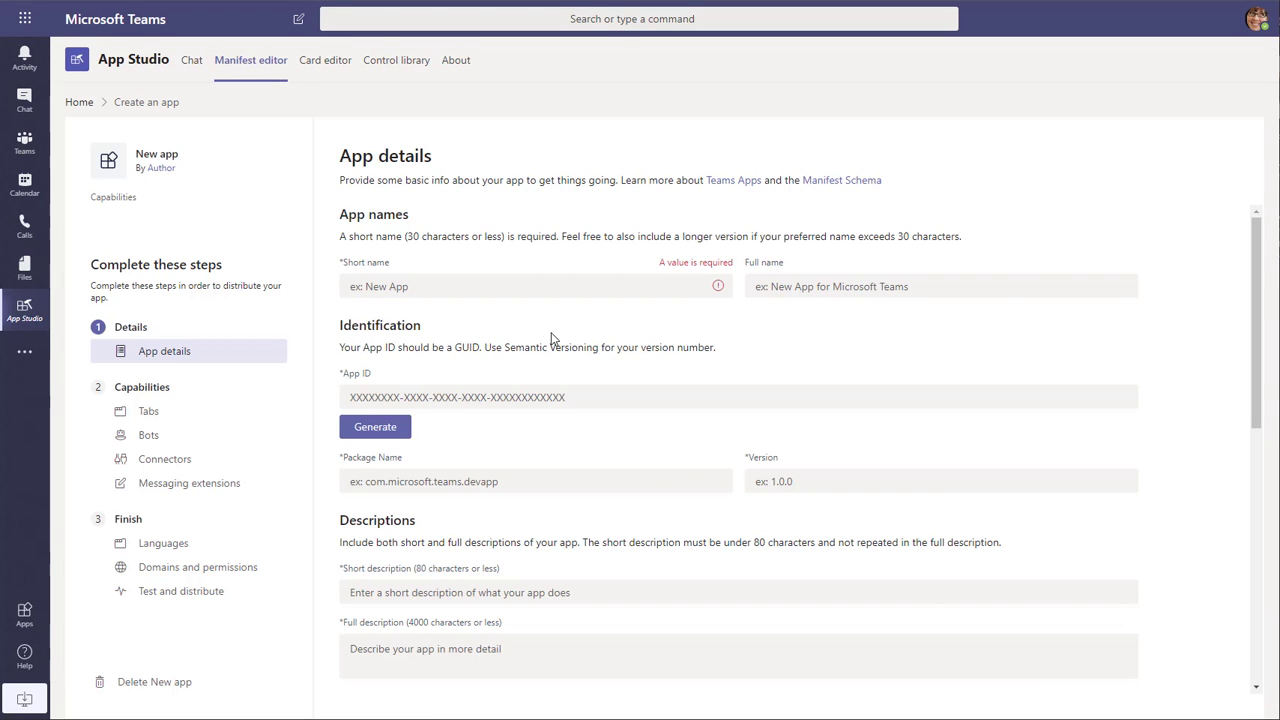
click(504, 292)
text(Bookings)
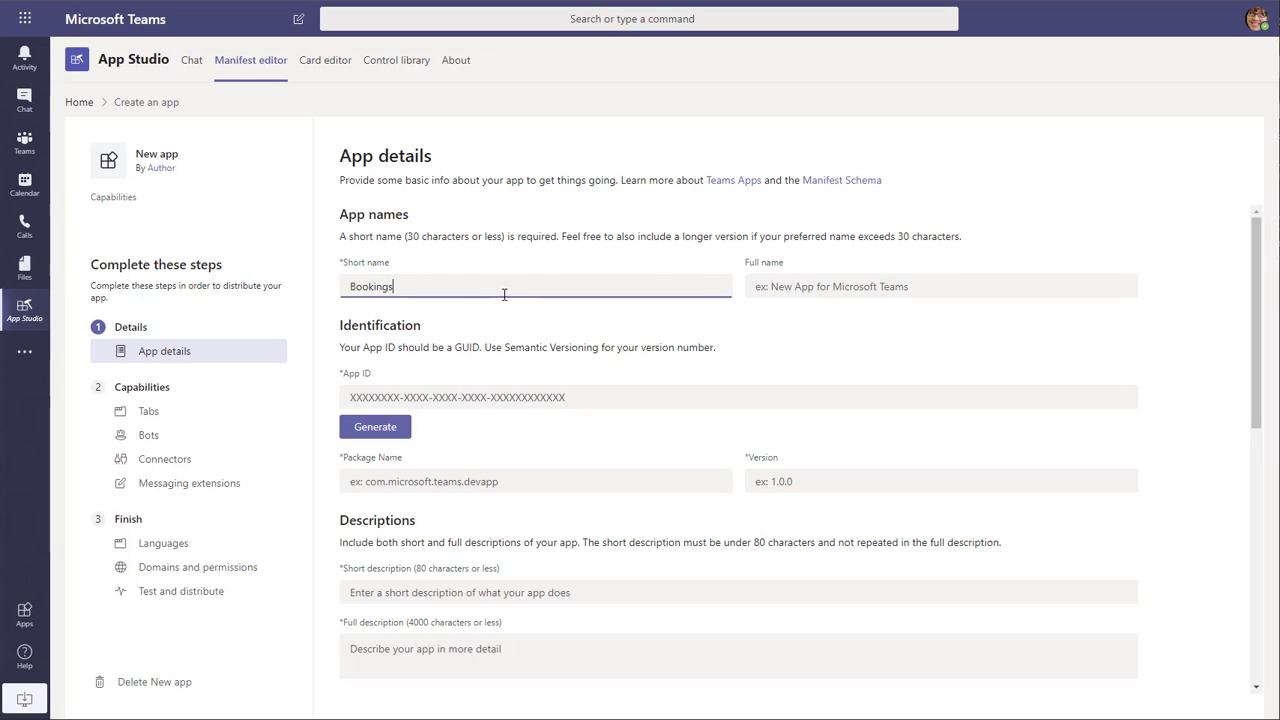
- Set the app's full name to Bookings website for Teams and generate an app ID
click(819, 295)
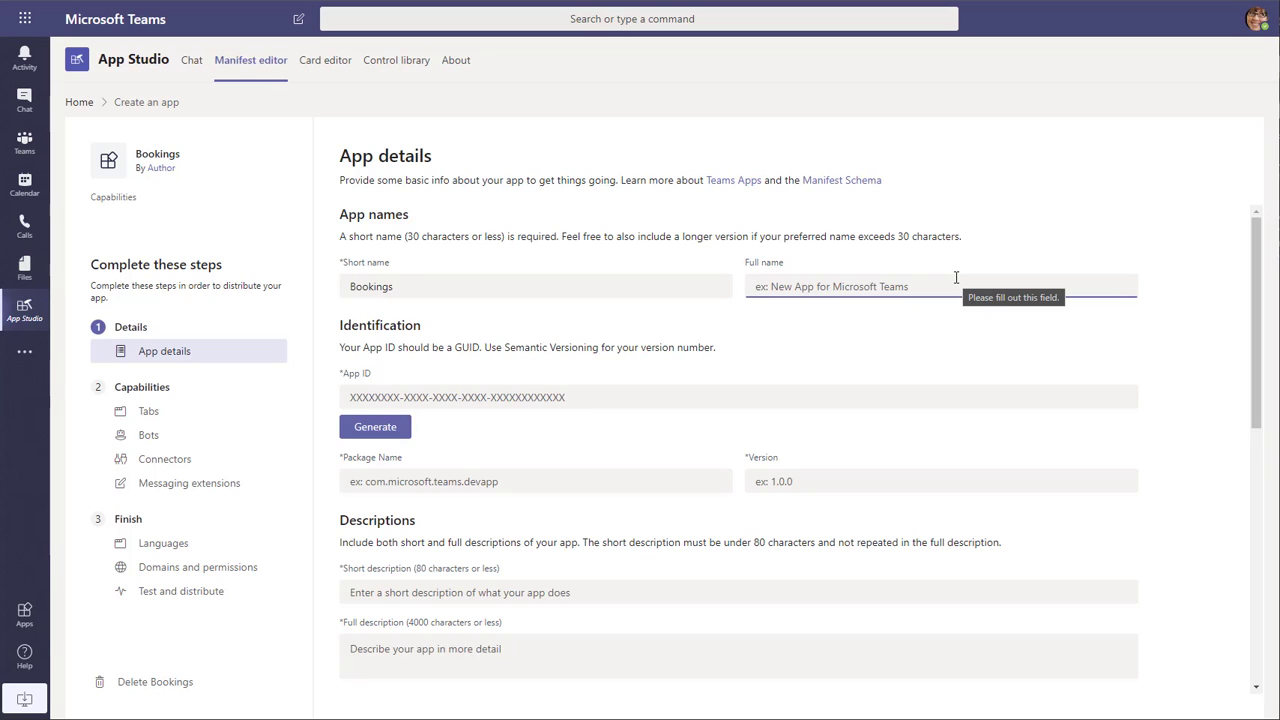
text(Boo)
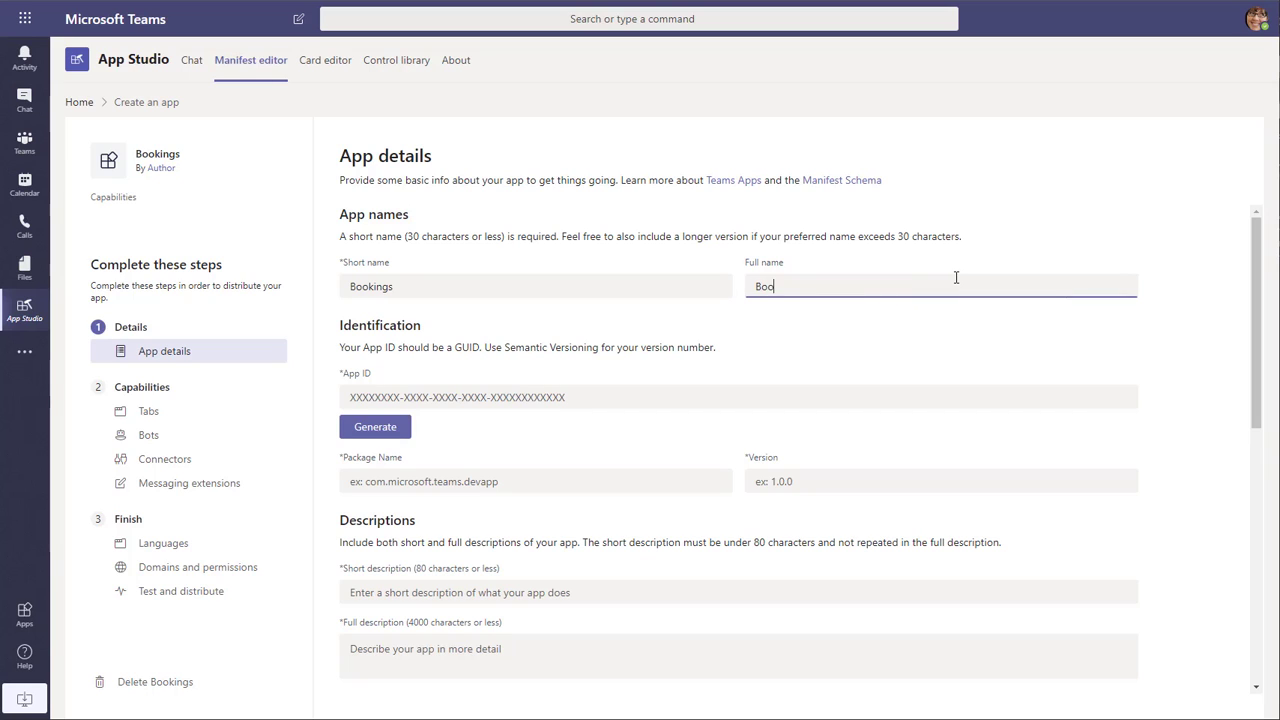
text(kings website for Teams)
click(381, 432)
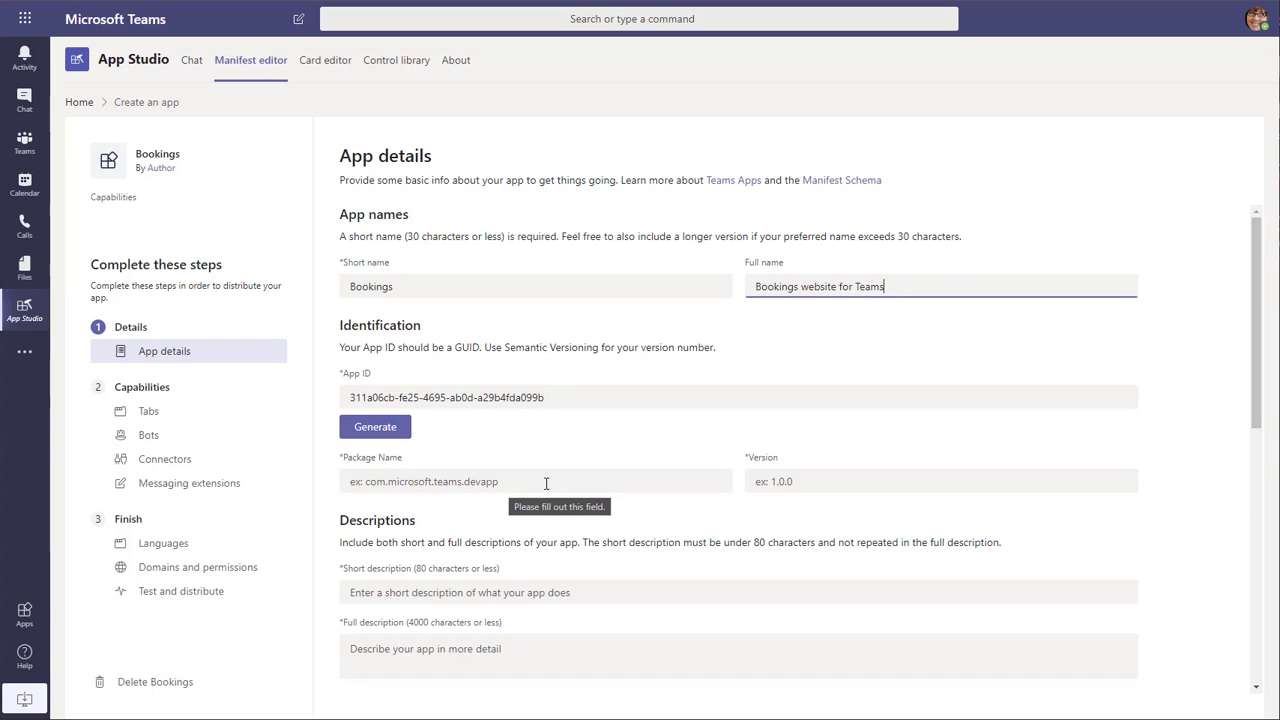
- Set the package name to com.bookings.fritzium and the version to 0.1
click(578, 483)
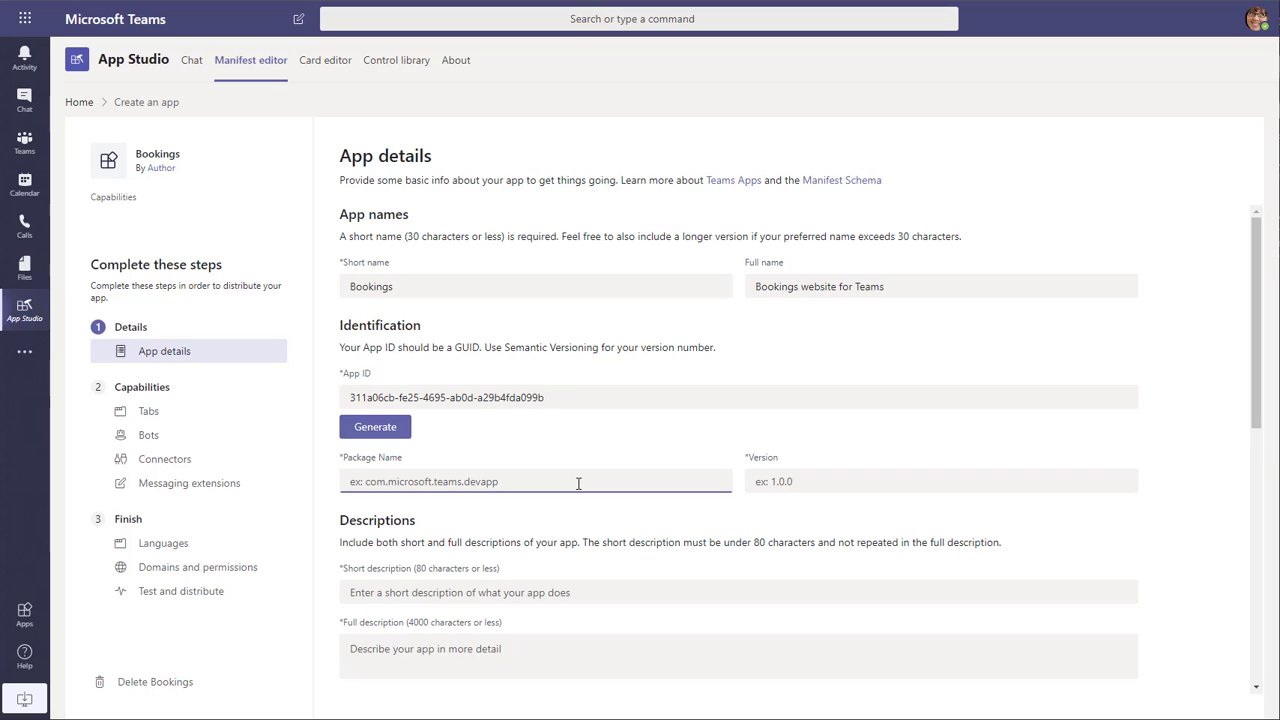
text(com/)
text(.)
text(bookings)
text(.fritziu)
text(m)
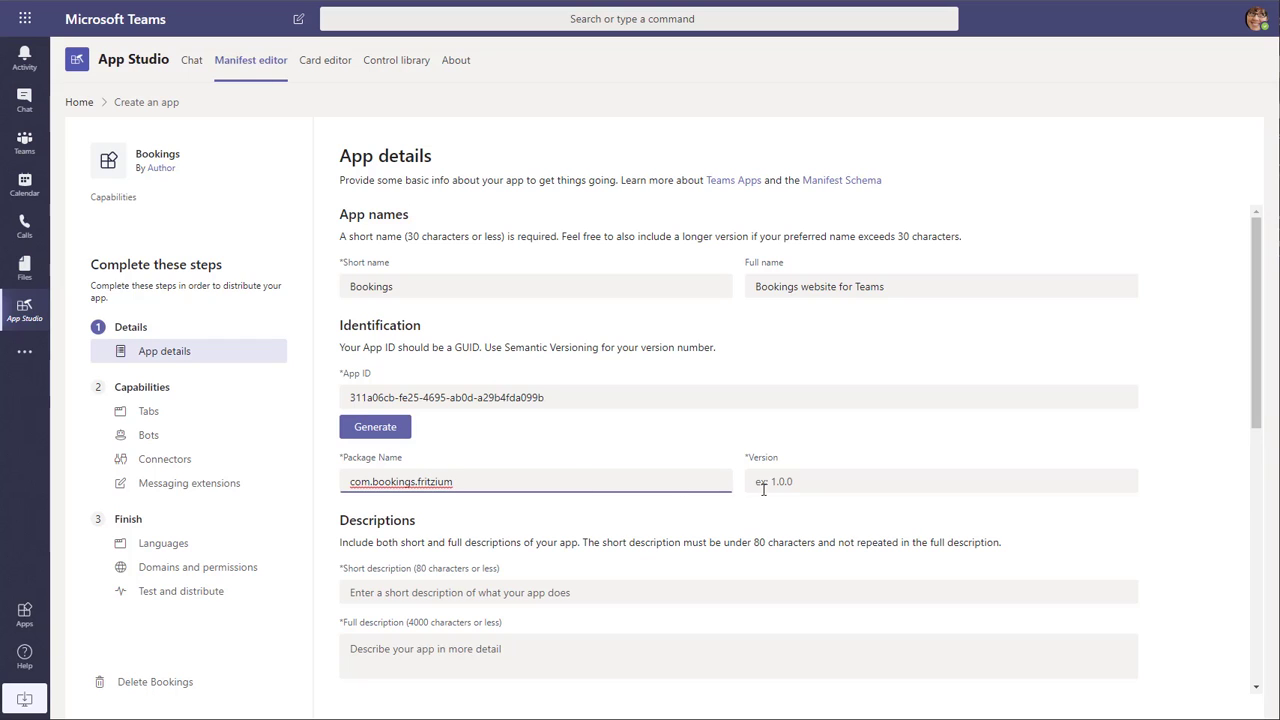
click(806, 483)
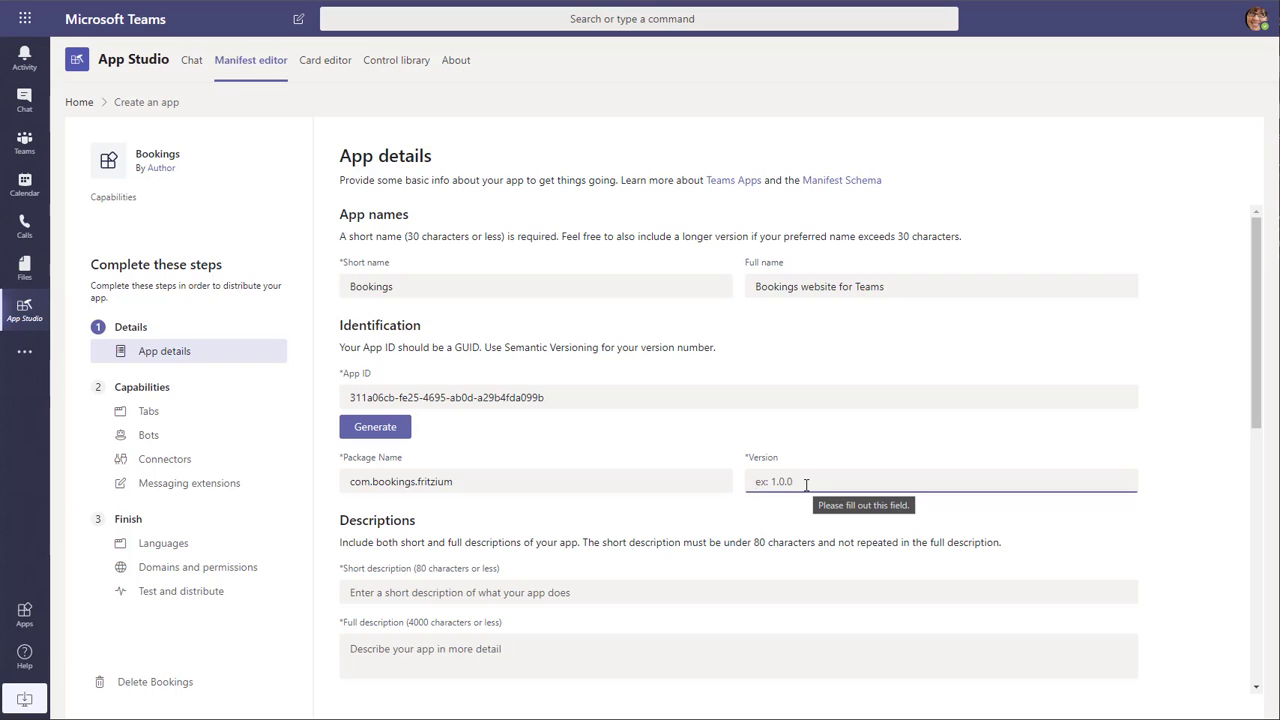
text(0.1)
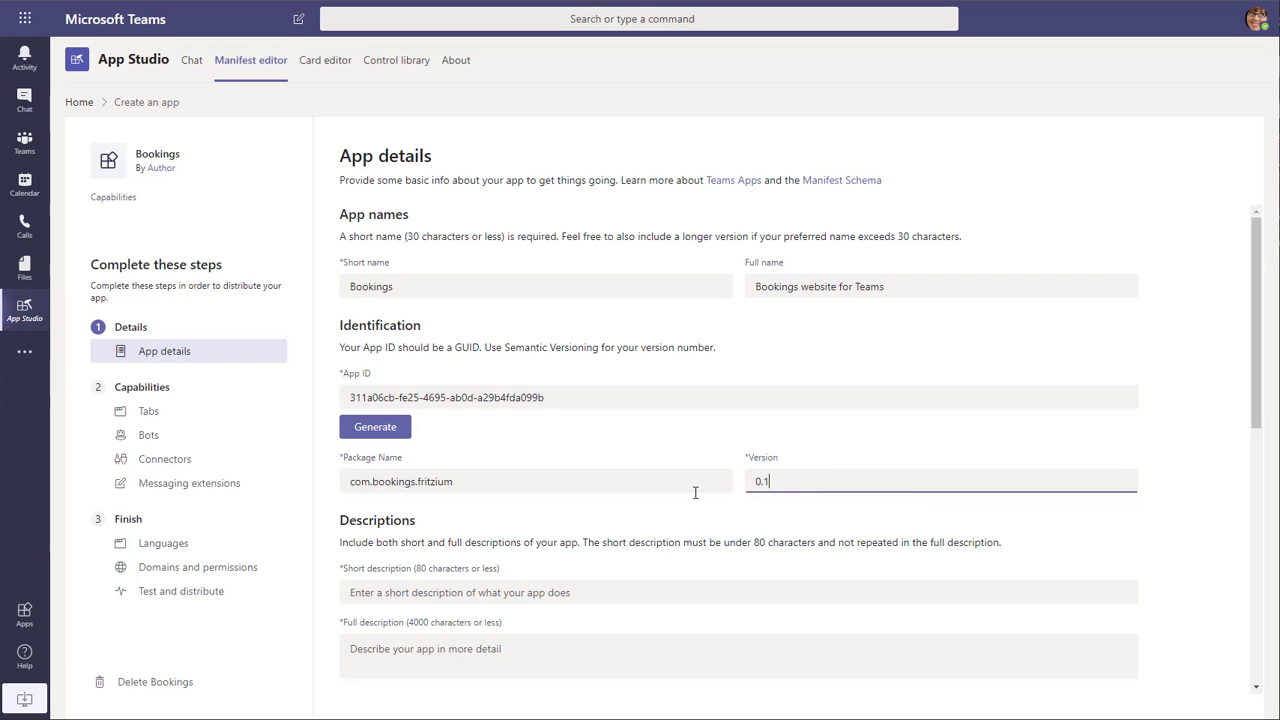
- Enter Provides access to Microsoft Bookings inside of Teams as both the short and full description
scroll(626, 524, down, 1)
click(617, 516)
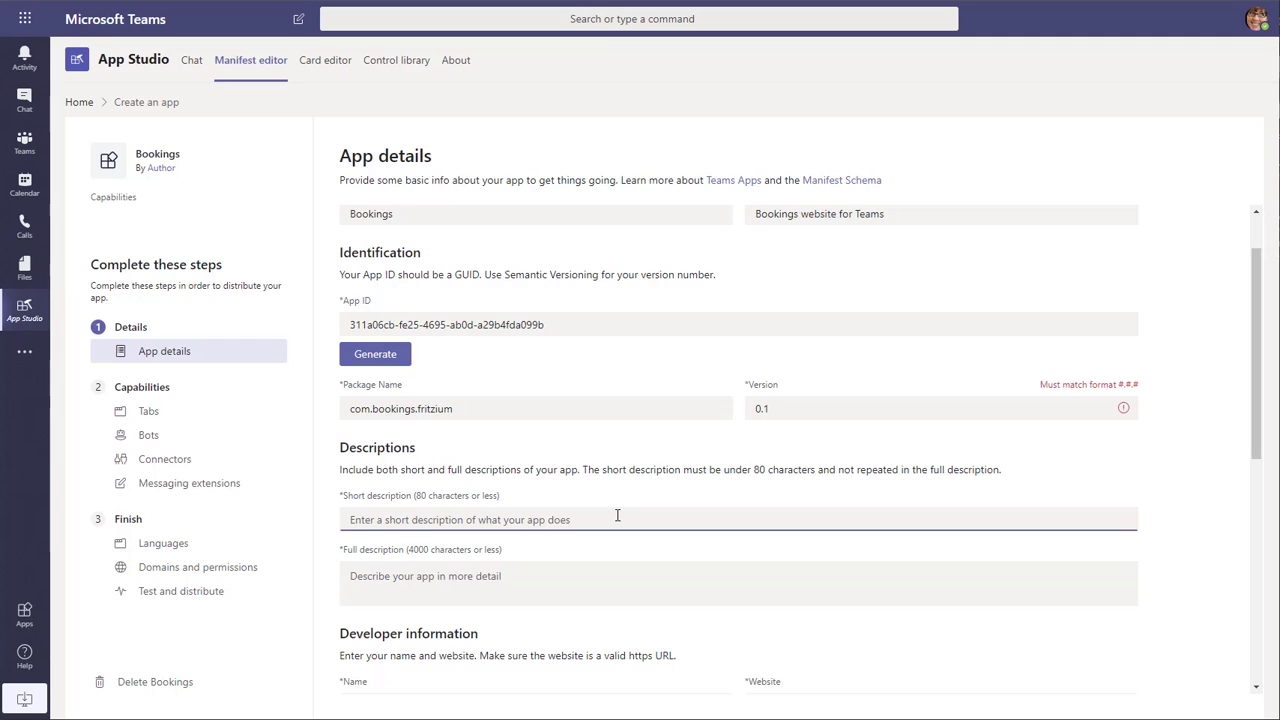
text(P)
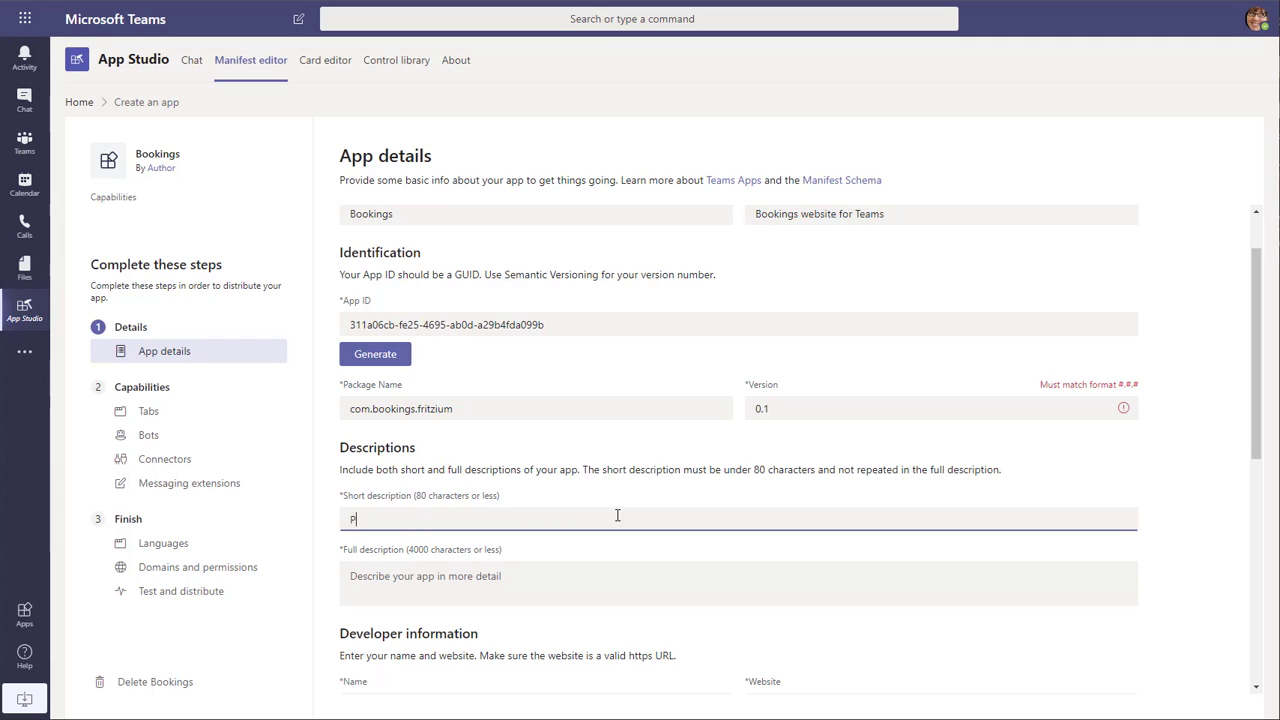
text(rovides access to Microsoft Bookings inside of Teams)
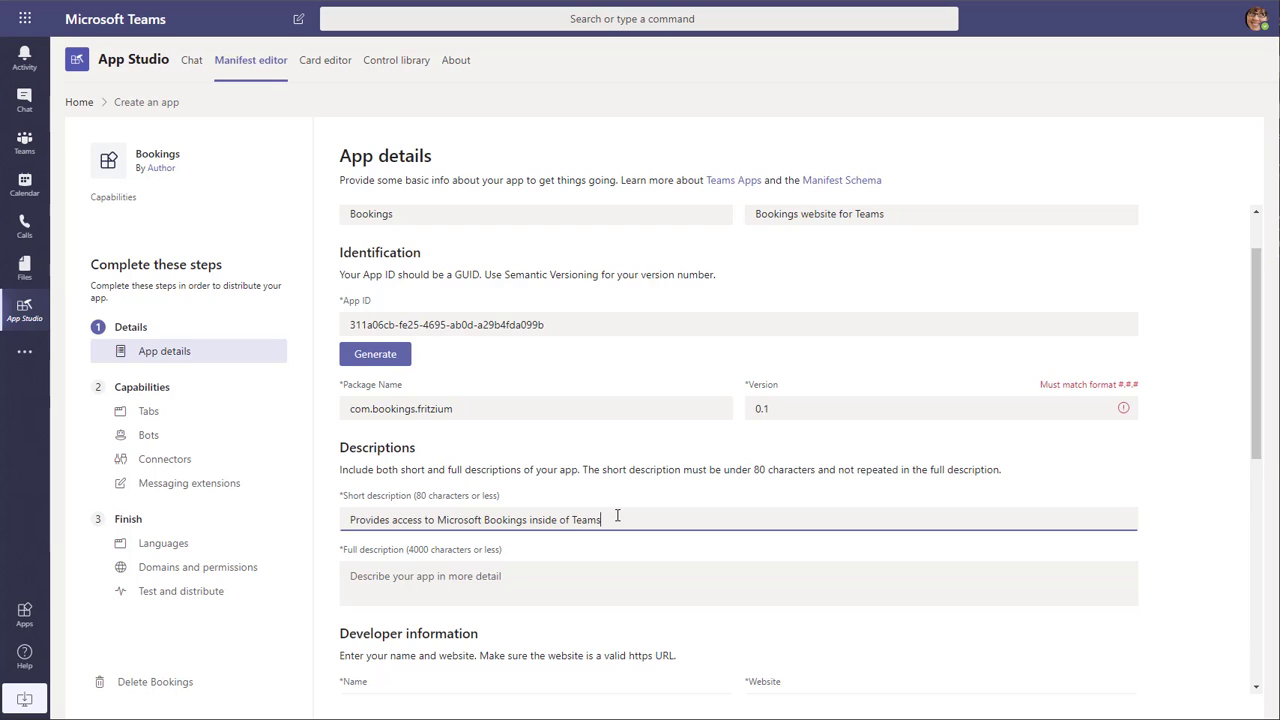
key(ctrl+a)
key(ctrl+c)
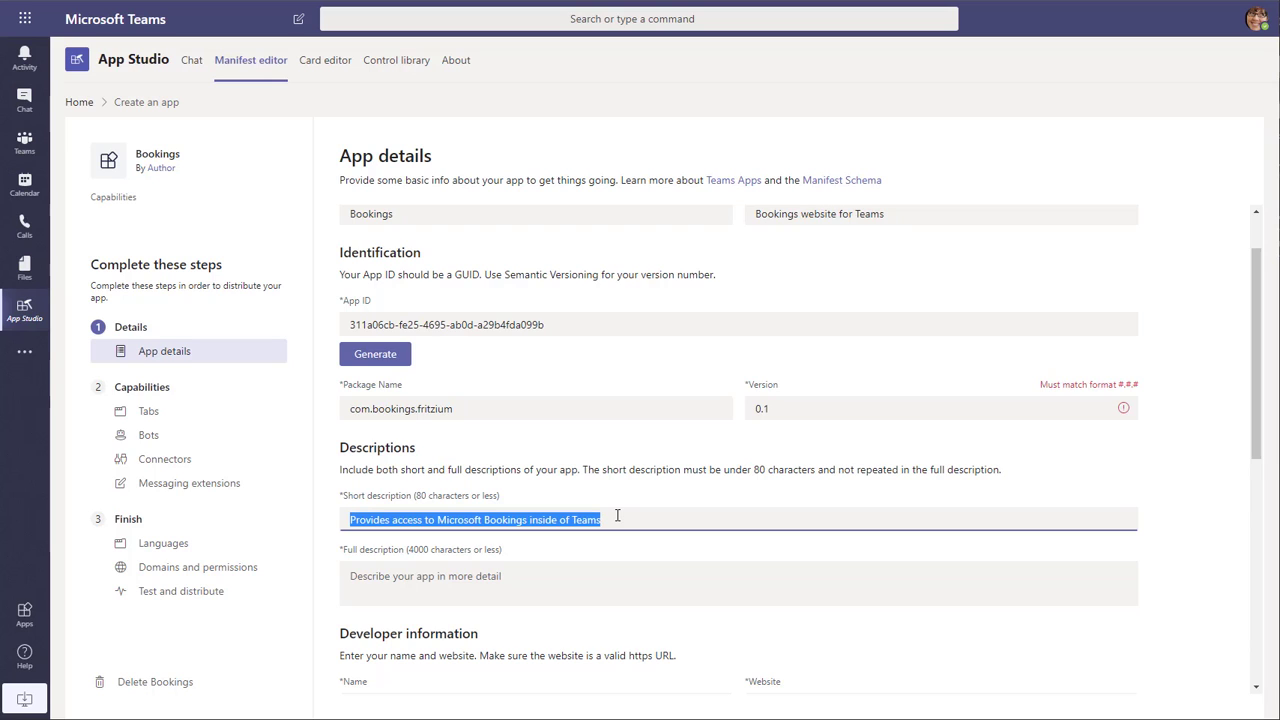
click(571, 585)
key(ctrl+v)
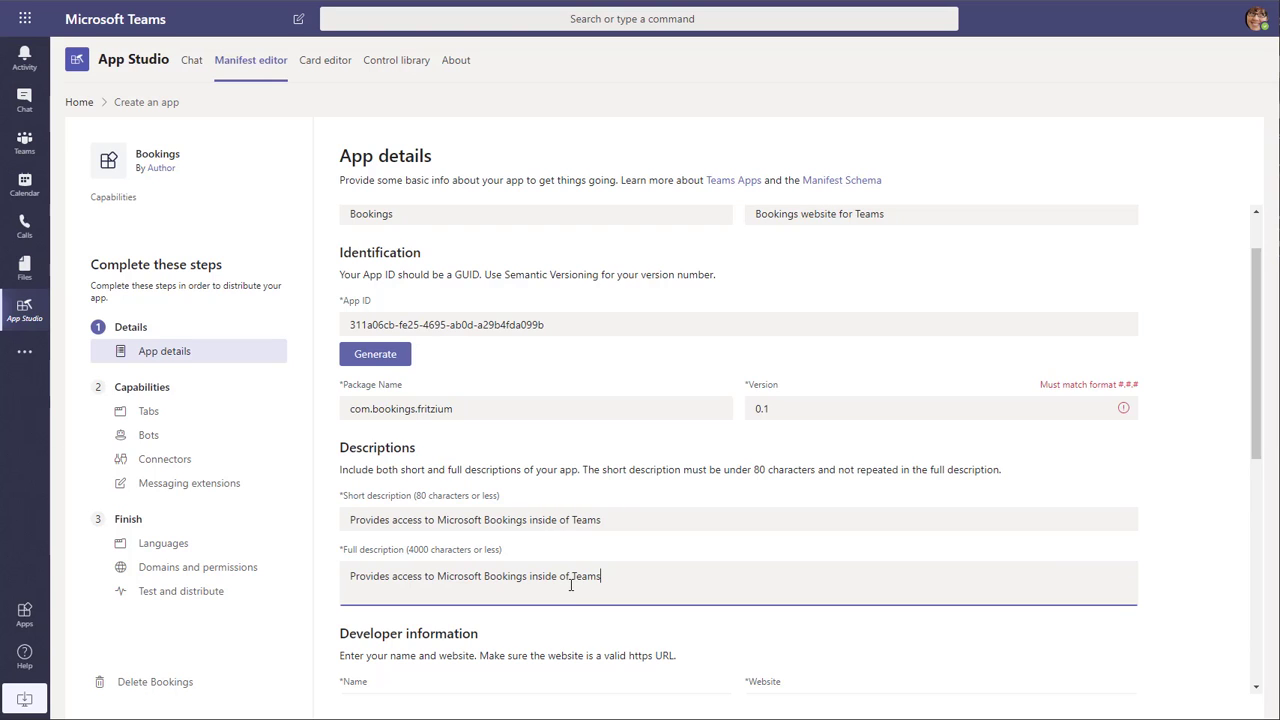
scroll(583, 576, down, 1)
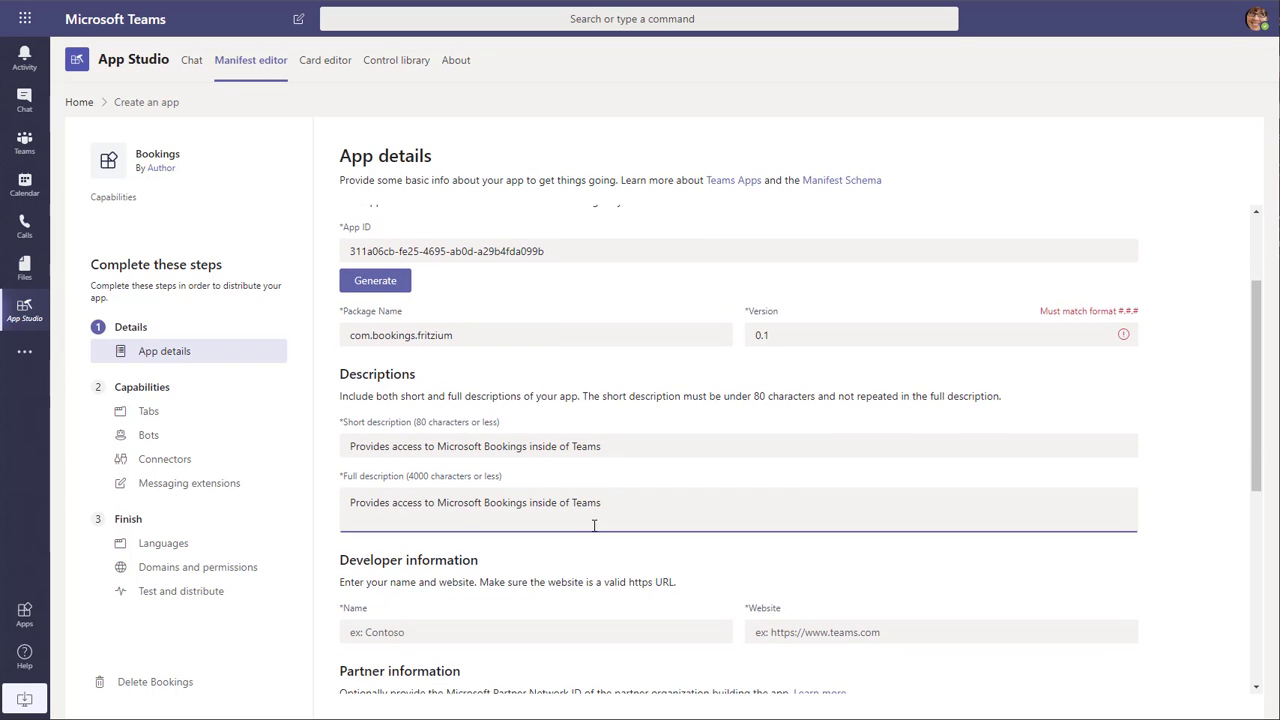
scroll(594, 526, down, 1)
click(557, 557)
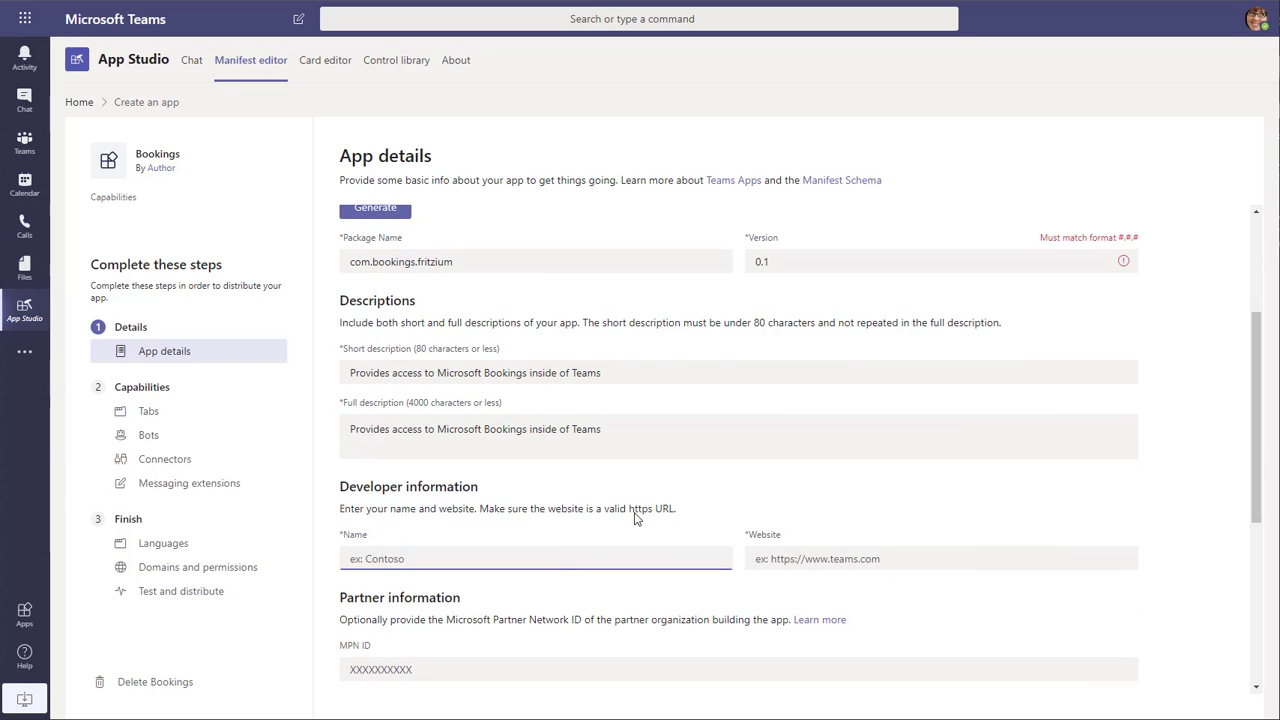
text(Fritzium)
click(897, 559)
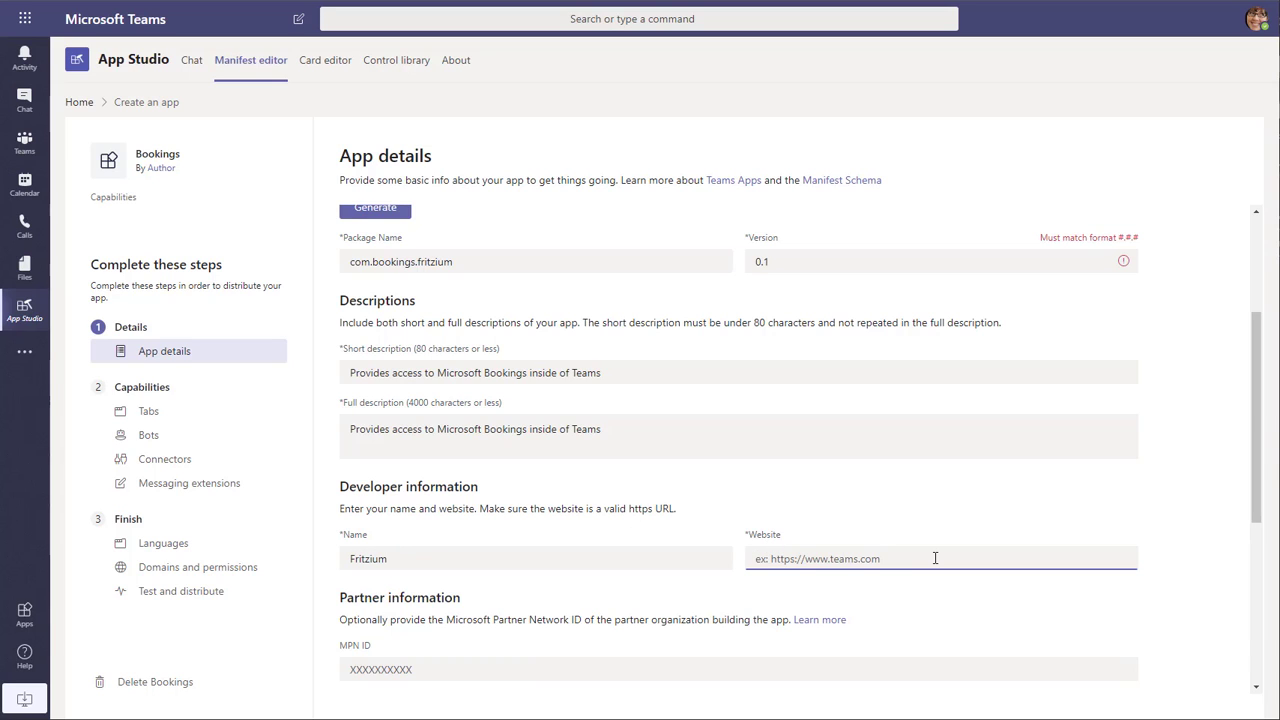
text(https://fritzium.com)
key(ctrl+a)
key(ctrl+c)
scroll(935, 558, down, 2)
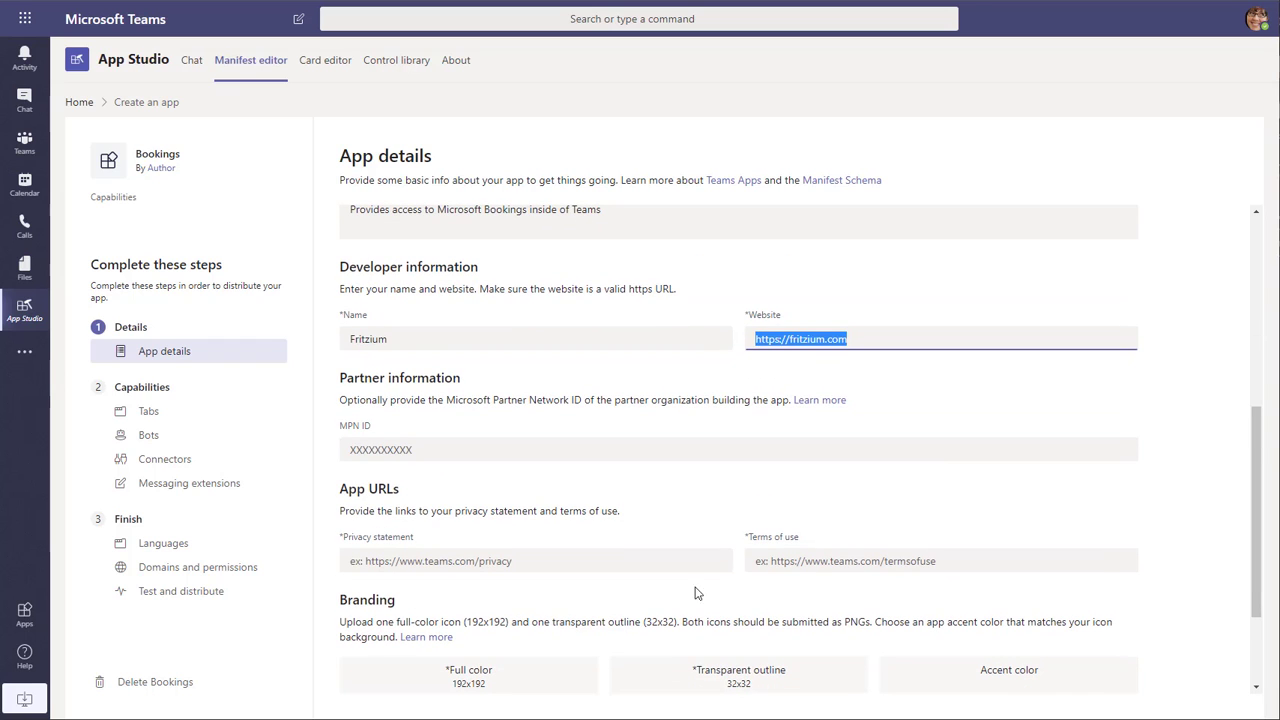
click(628, 563)
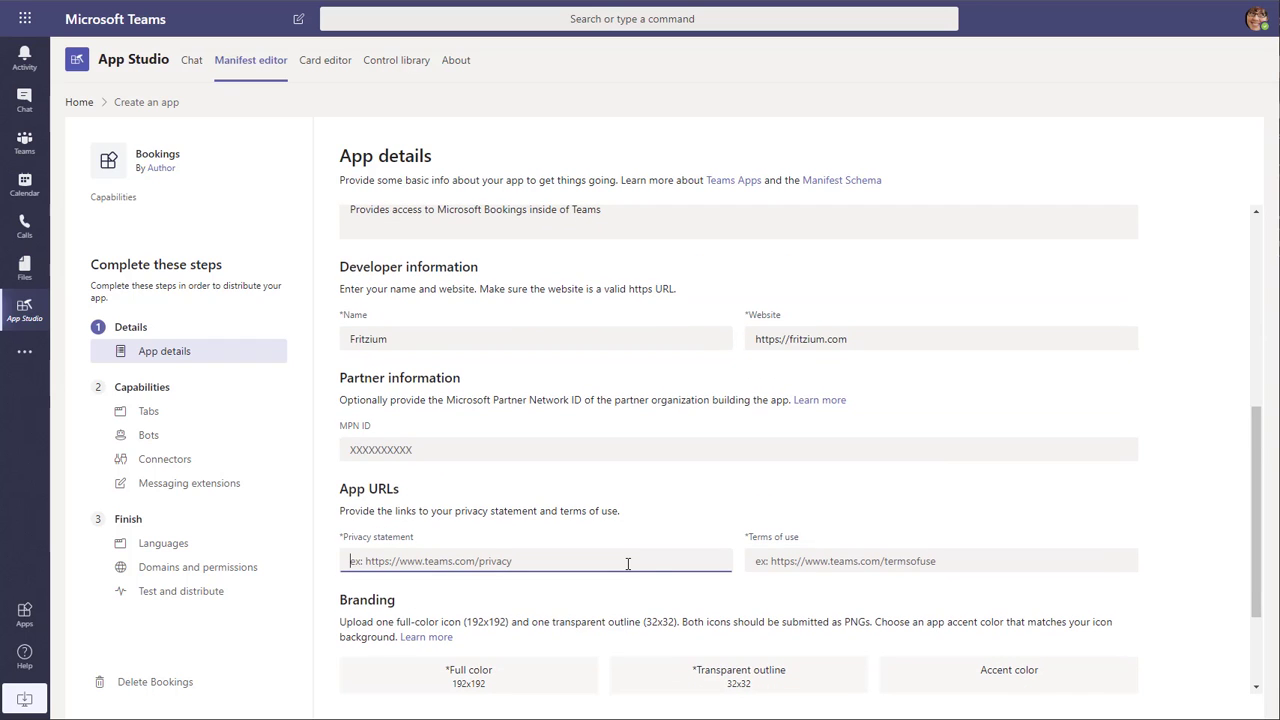
key(ctrl+v)
click(830, 563)
key(ctrl+v)
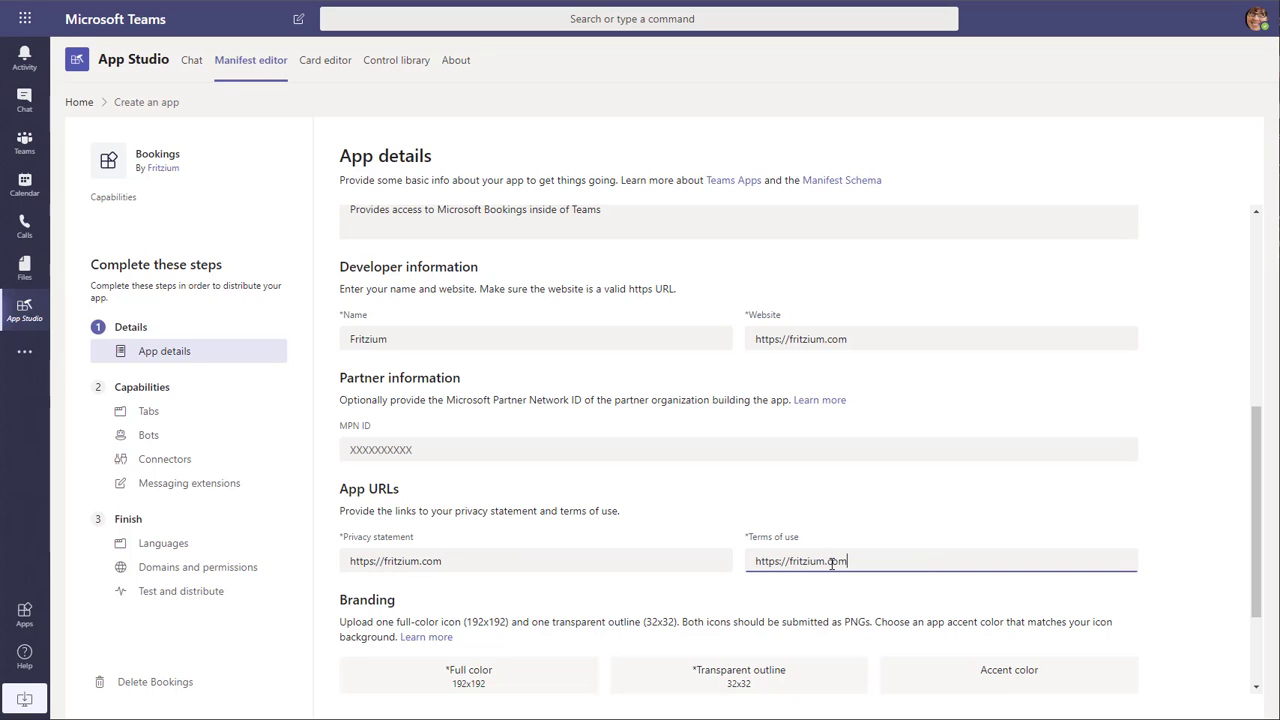
- Upload doctor192.png as the full color icon and doctor32.png as the transparent outline icon
scroll(666, 530, down, 2)
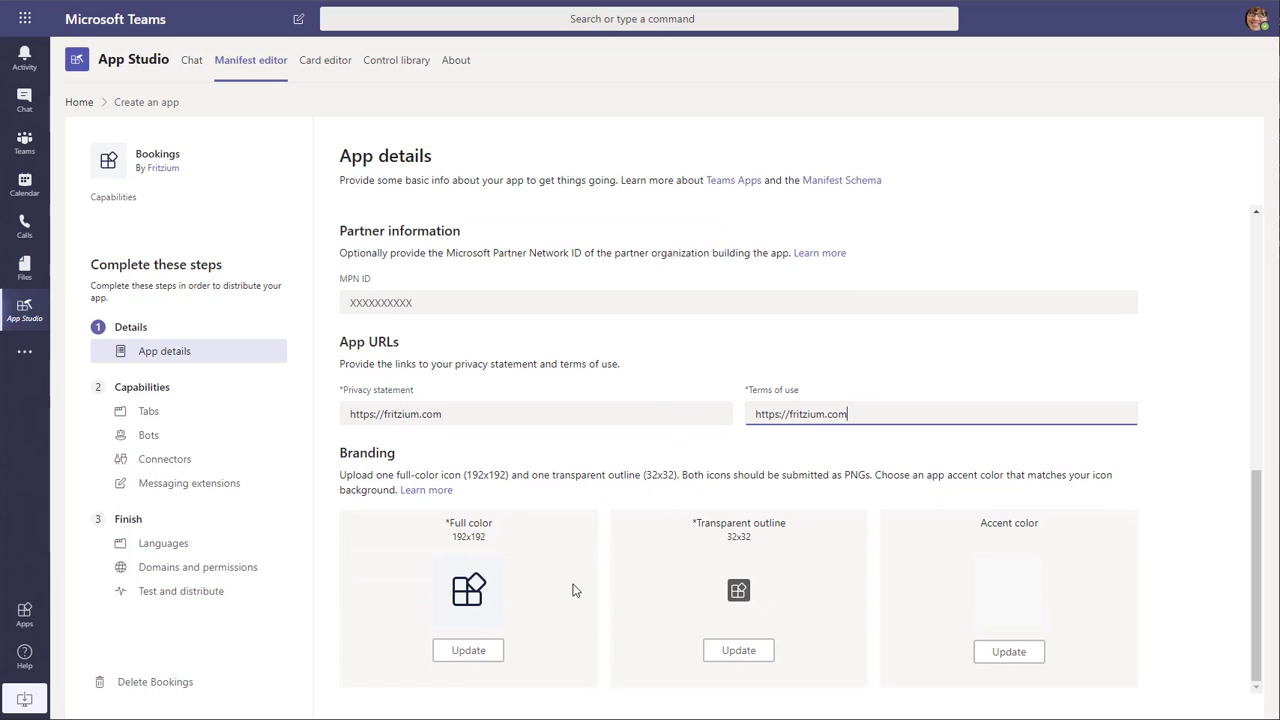
click(488, 651)
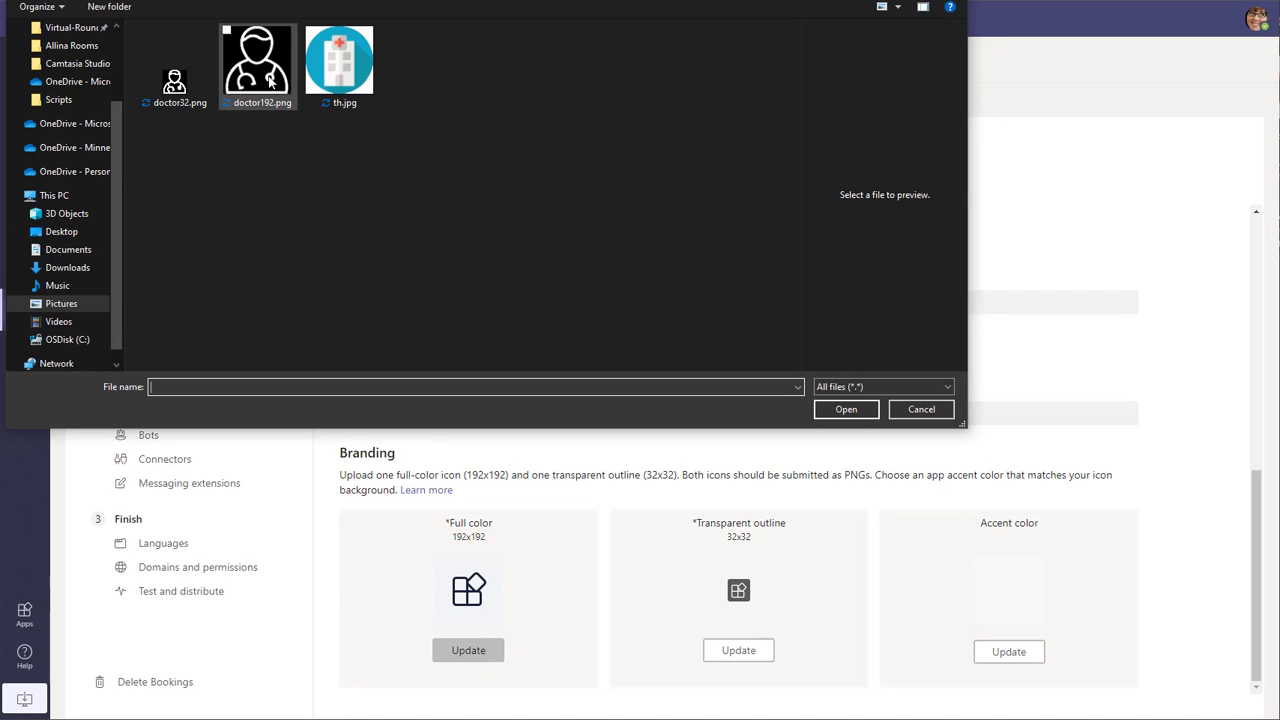
double_click(268, 82)
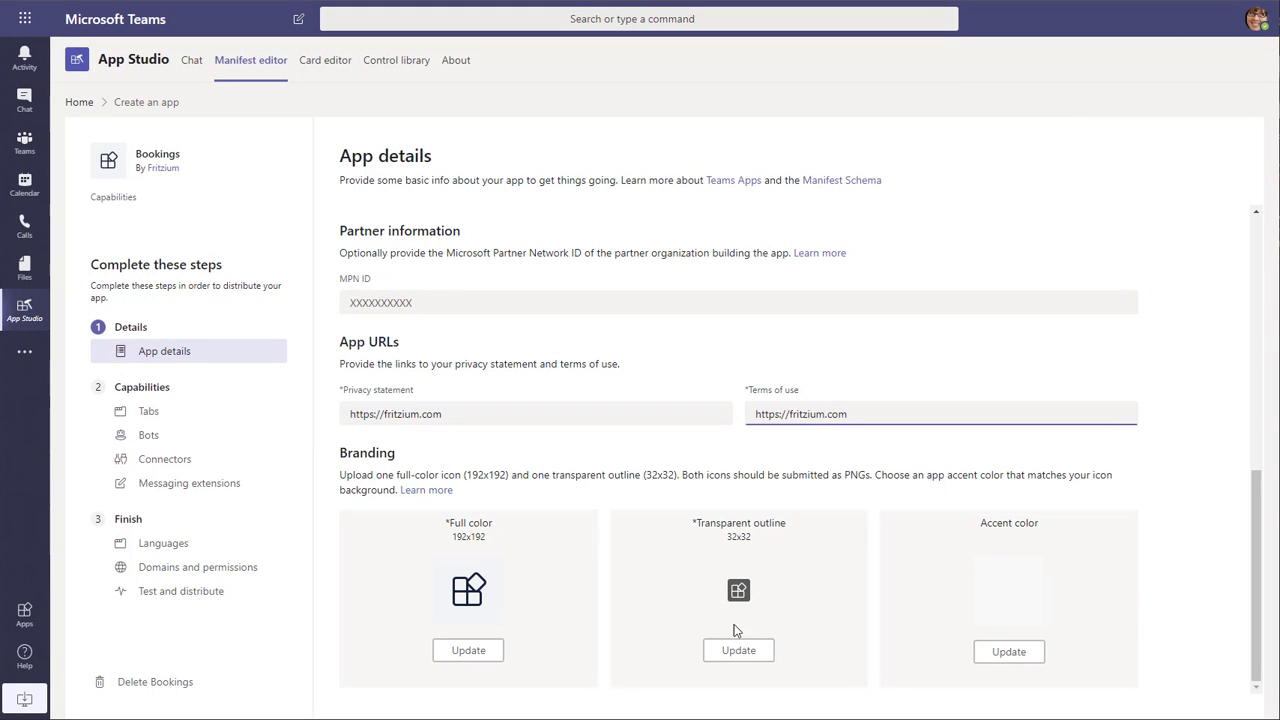
click(755, 651)
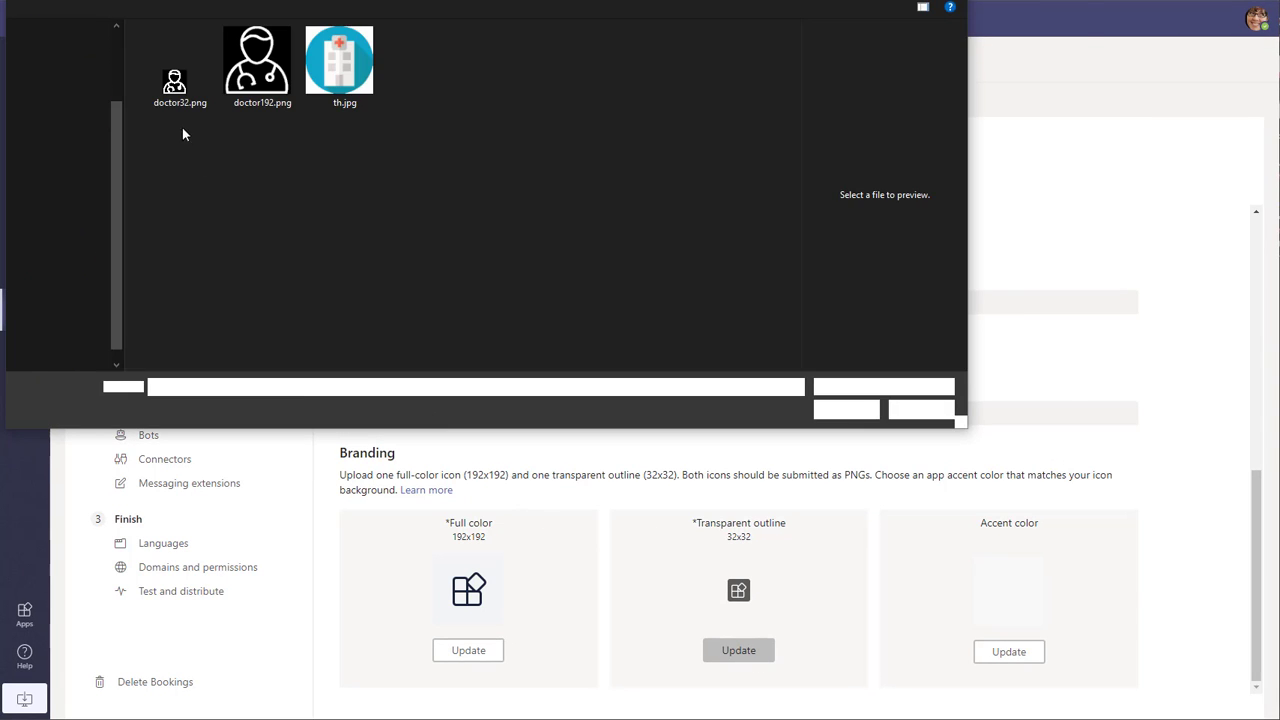
click(176, 86)
double_click(176, 85)
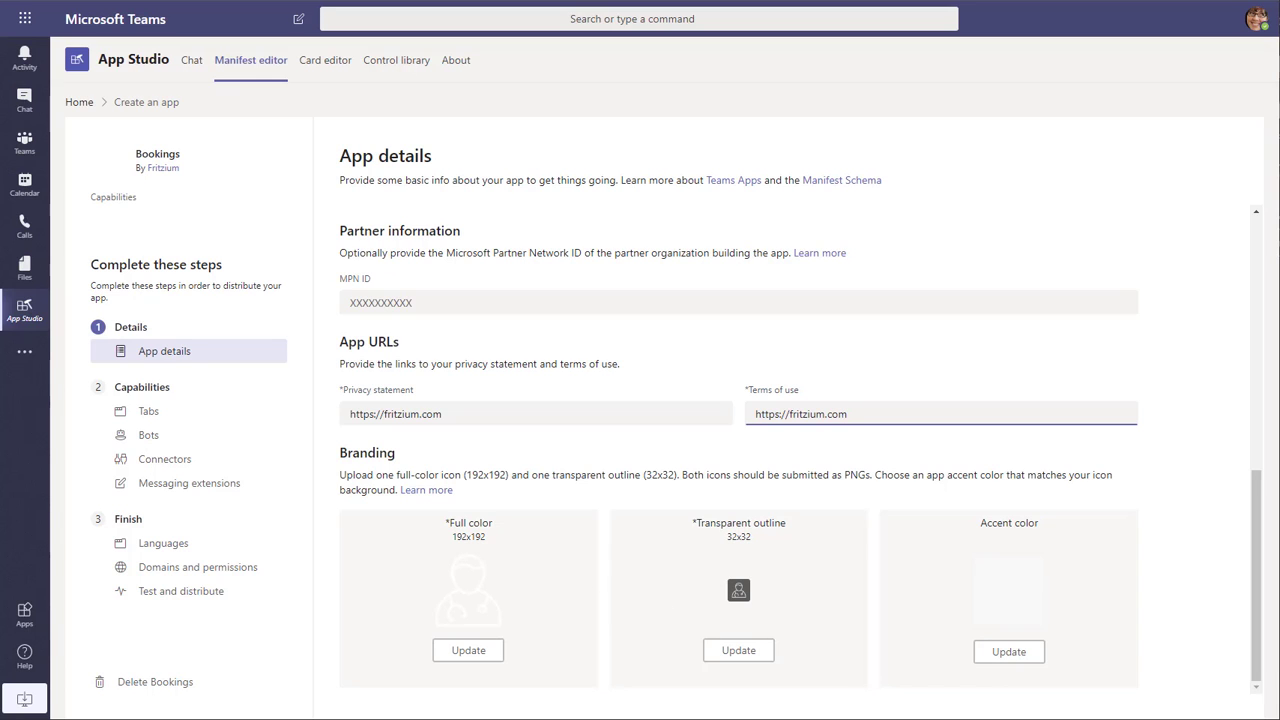
- Set the app accent color to the dark blue swatch #40497E and save it
click(1020, 650)
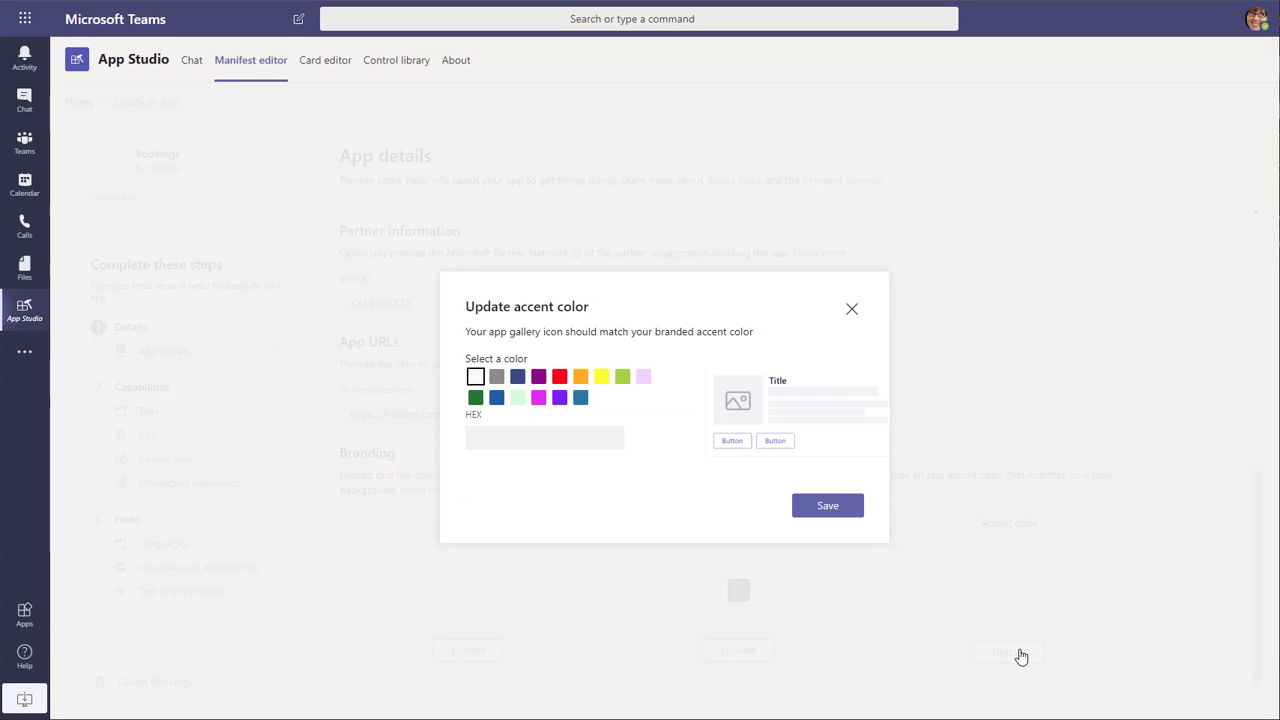
click(517, 376)
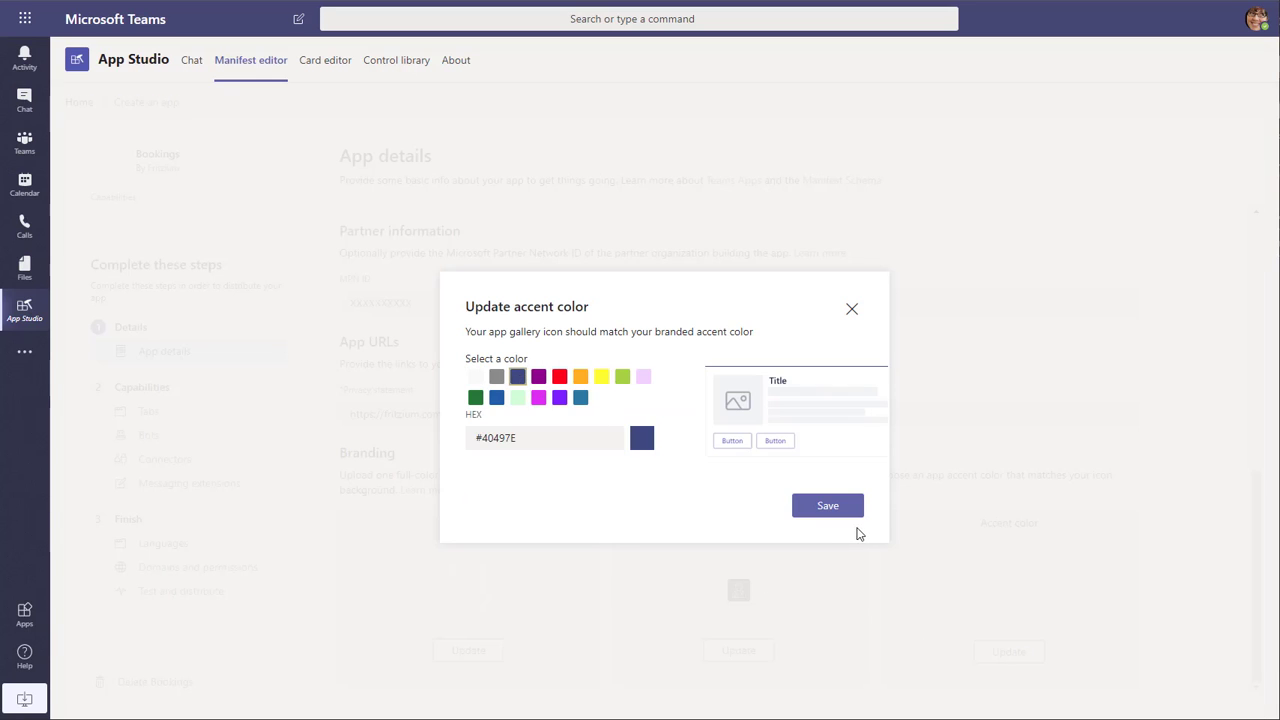
click(842, 512)
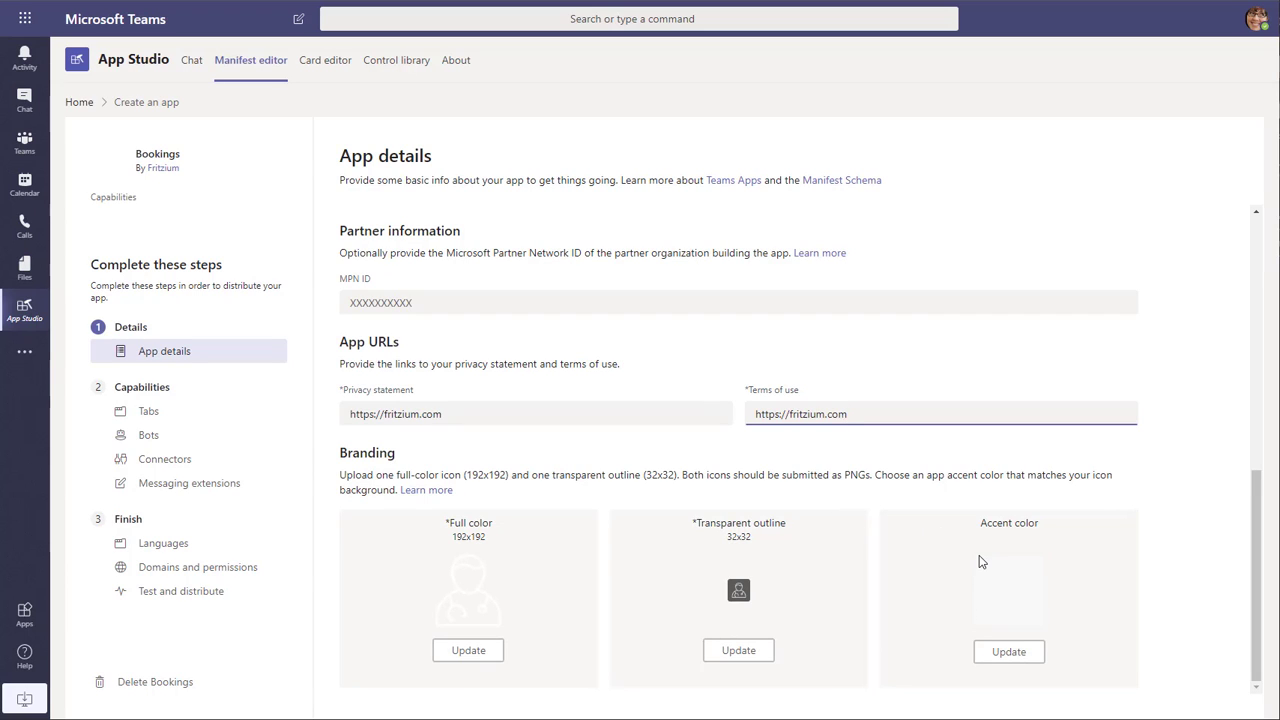
scroll(625, 512, up, 4)
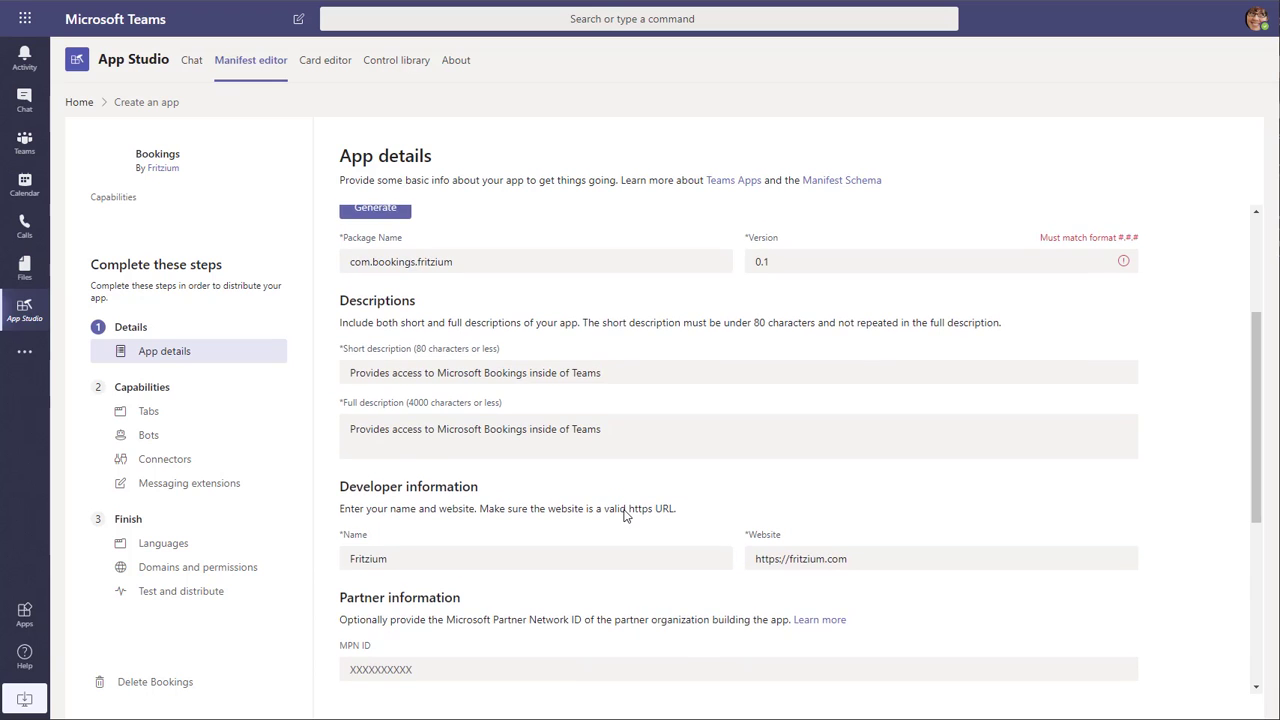
scroll(625, 512, up, 3)
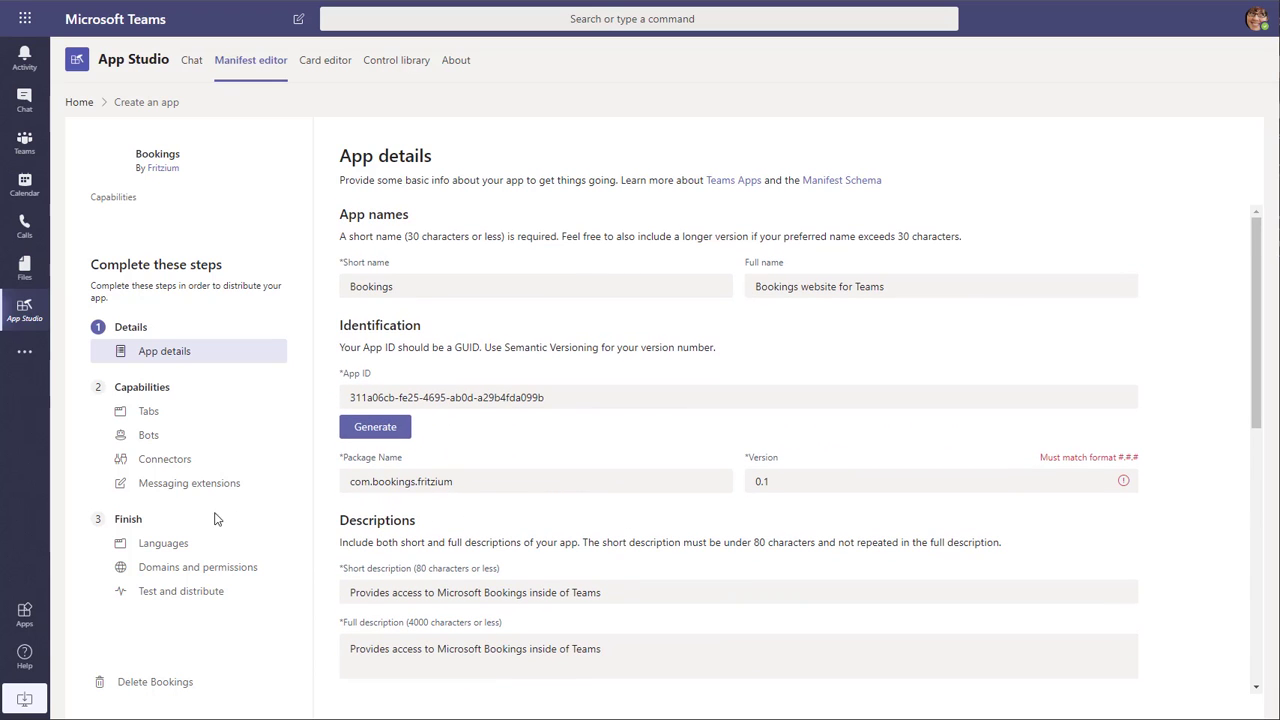
click(146, 412)
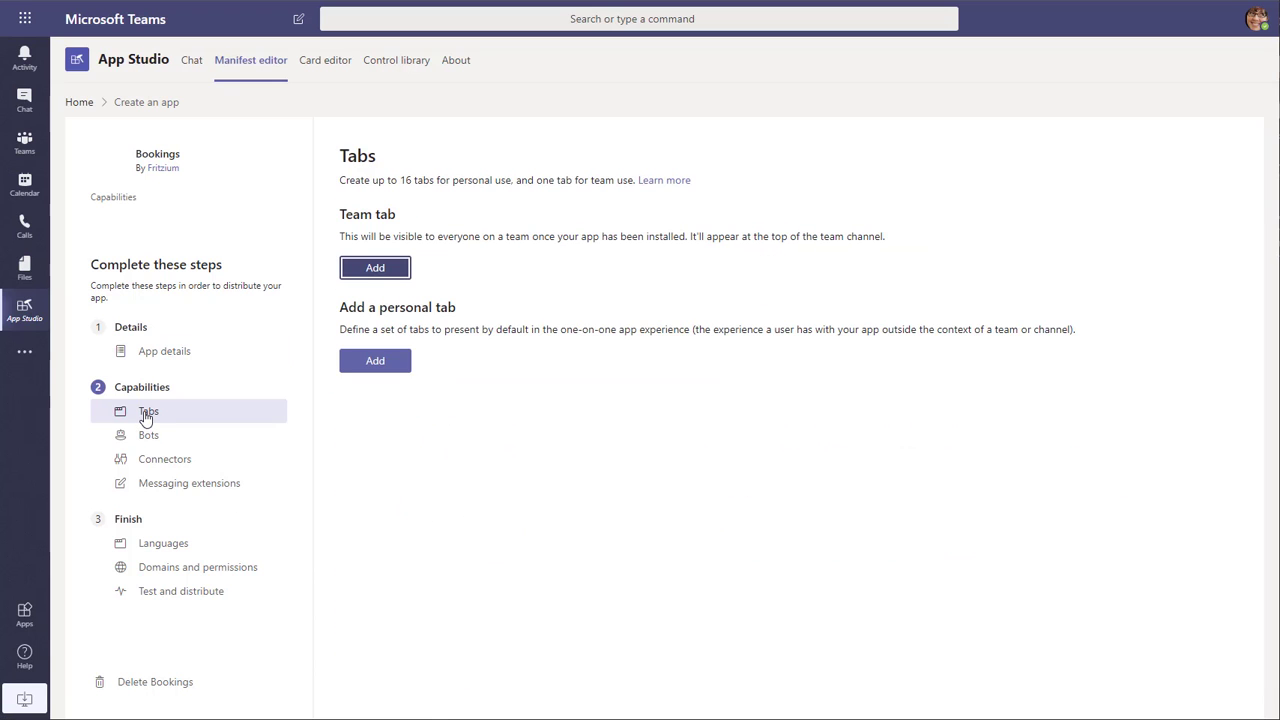
click(398, 364)
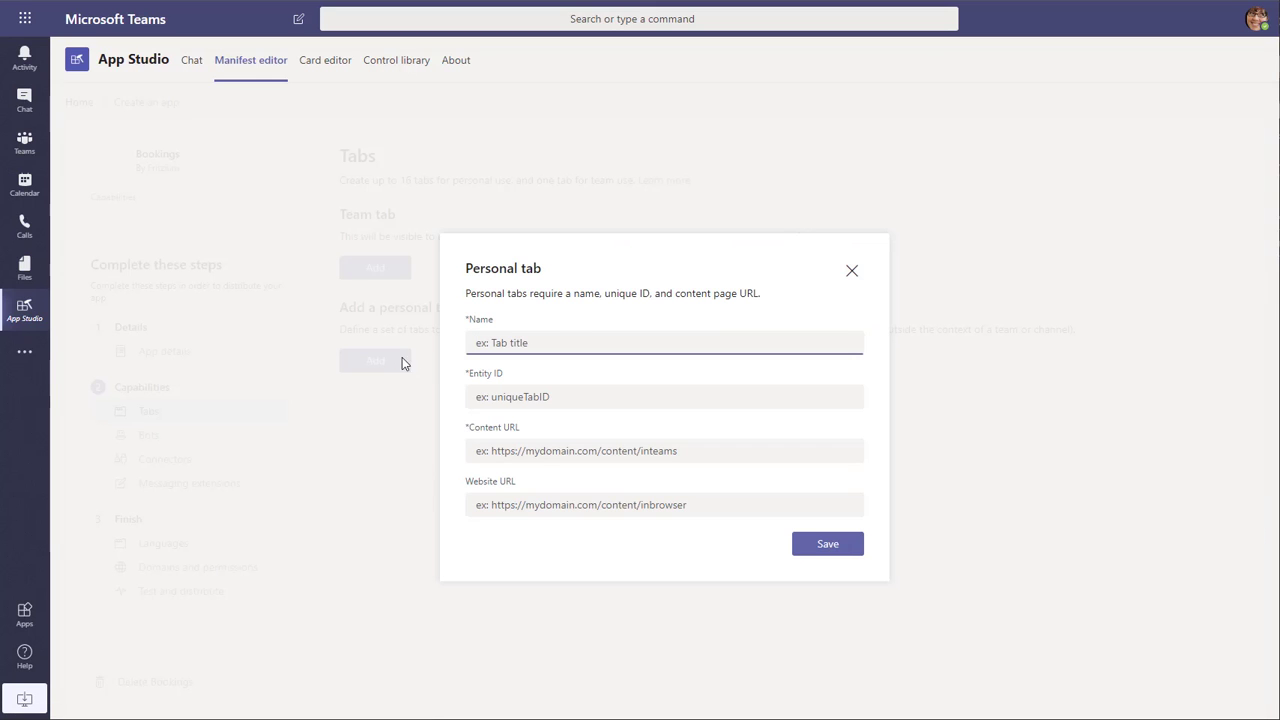
text(Bookings)
key(Tab)
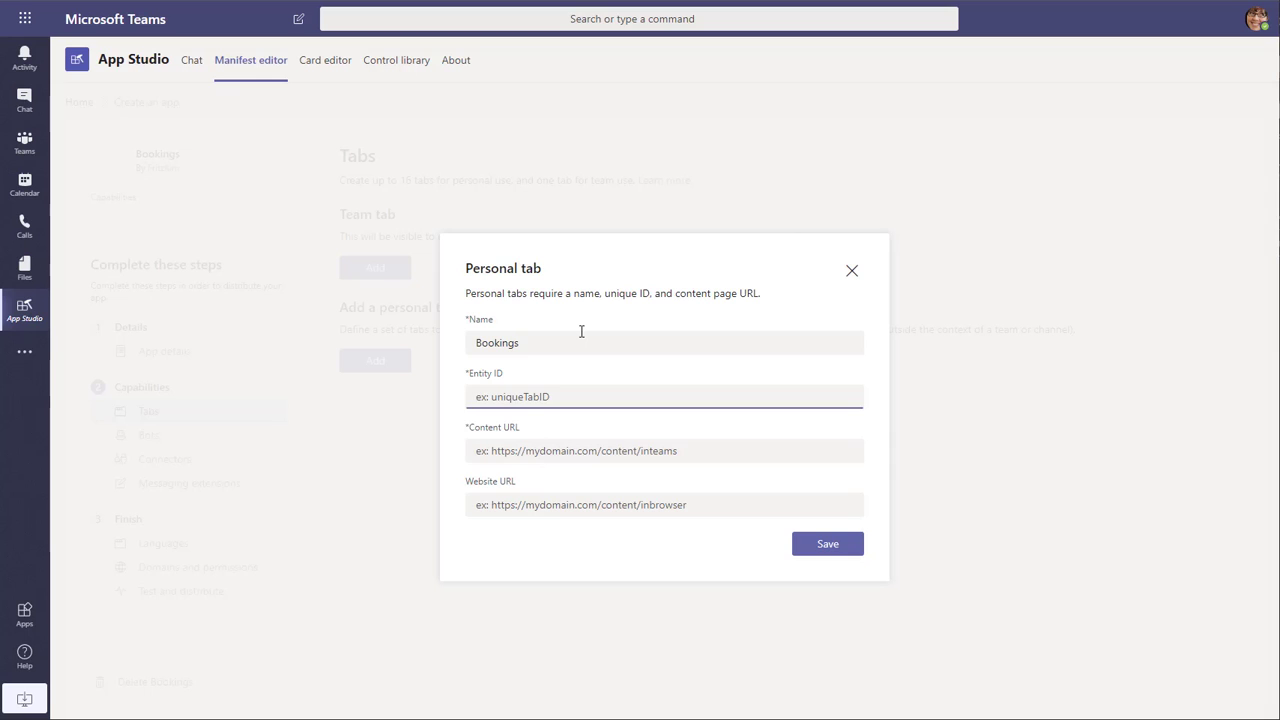
text(bookingsTabID)
click(588, 451)
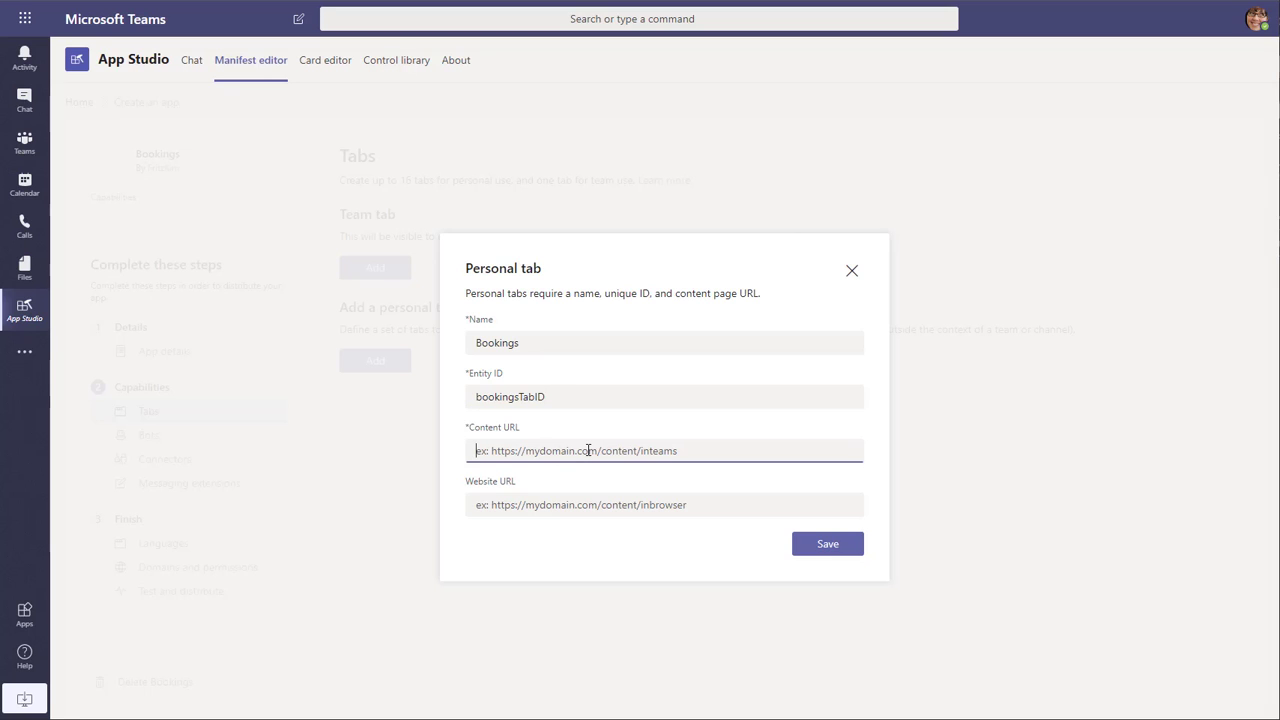
text(https://outlook.office.com/bookings/calendar)
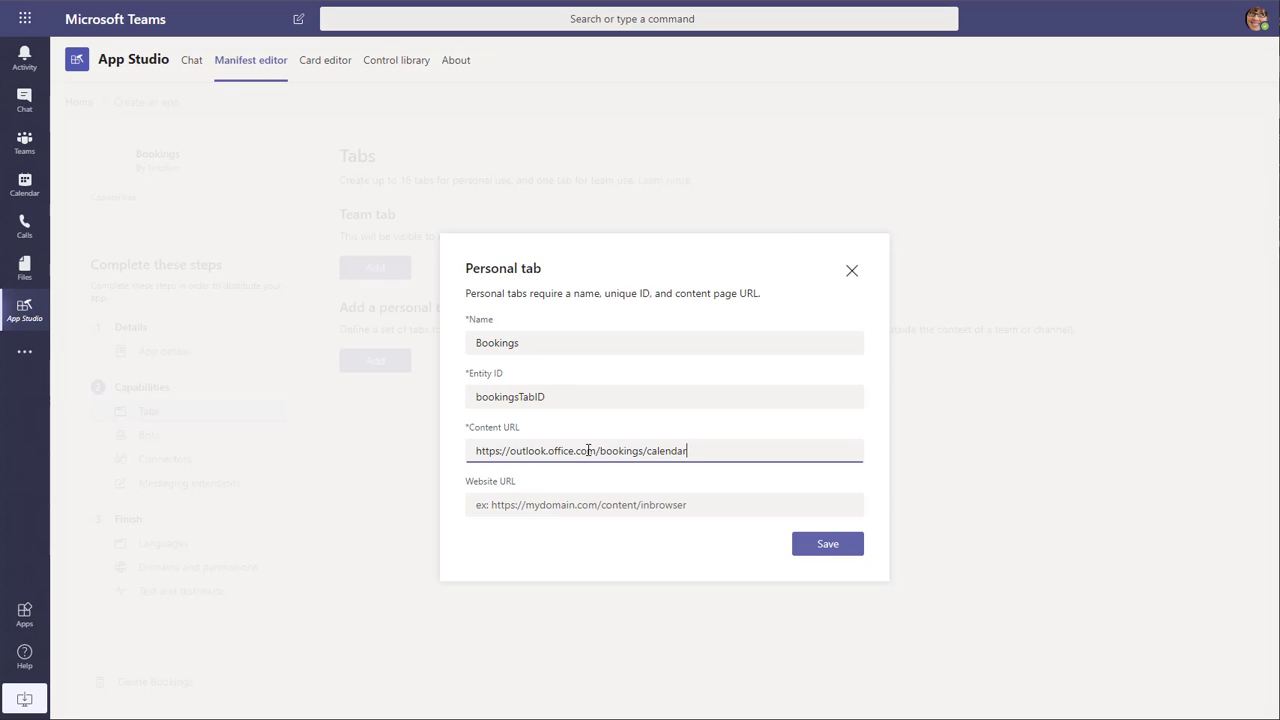
click(840, 552)
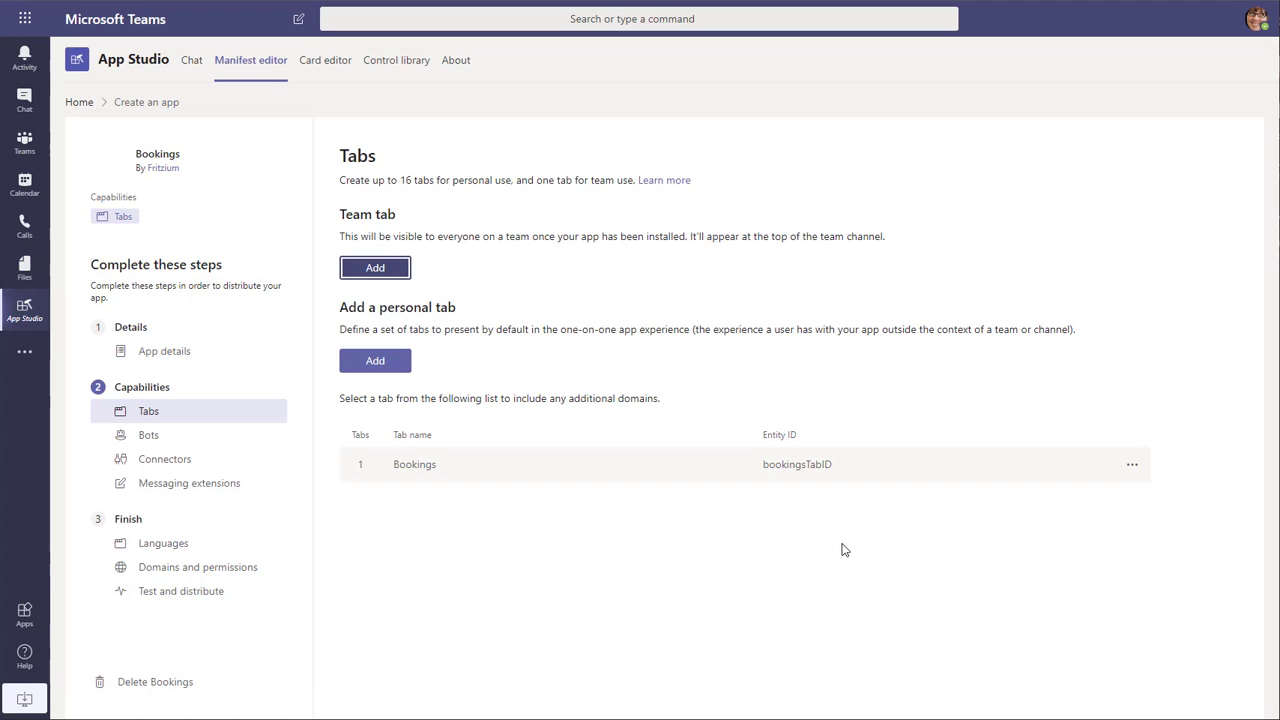
- Download the app package from the test and distribute page
click(197, 592)
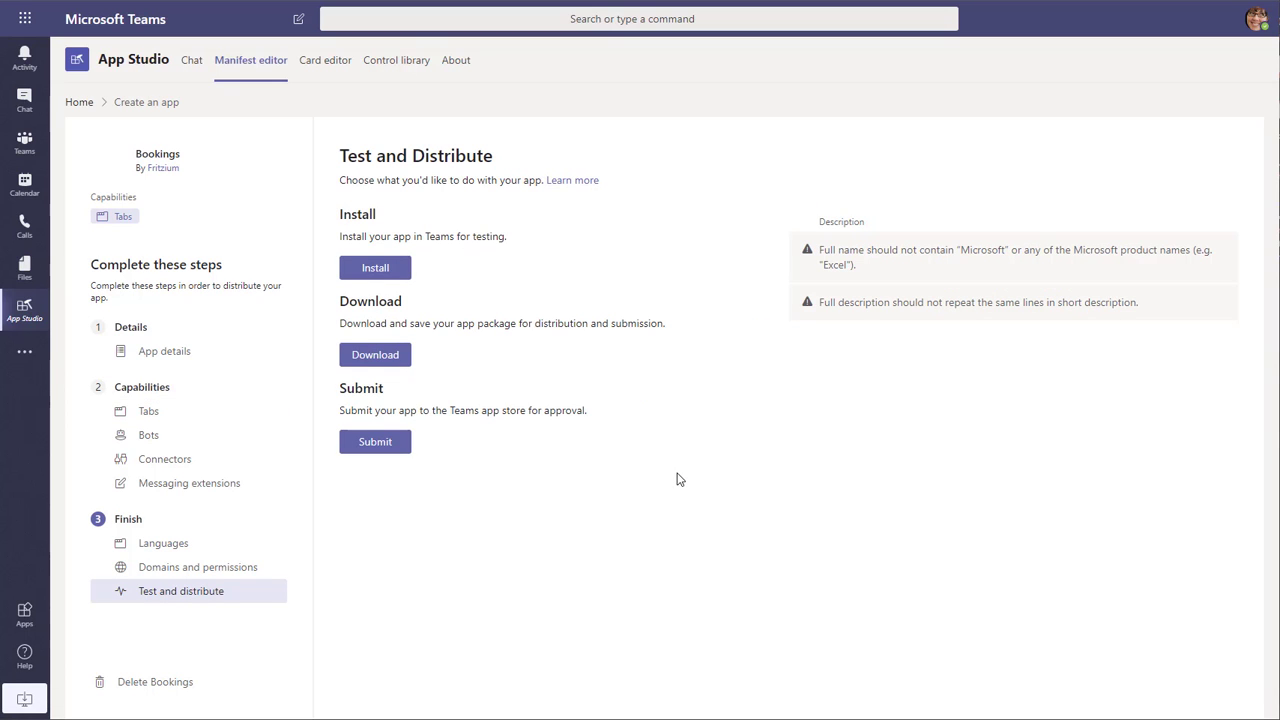
click(390, 358)
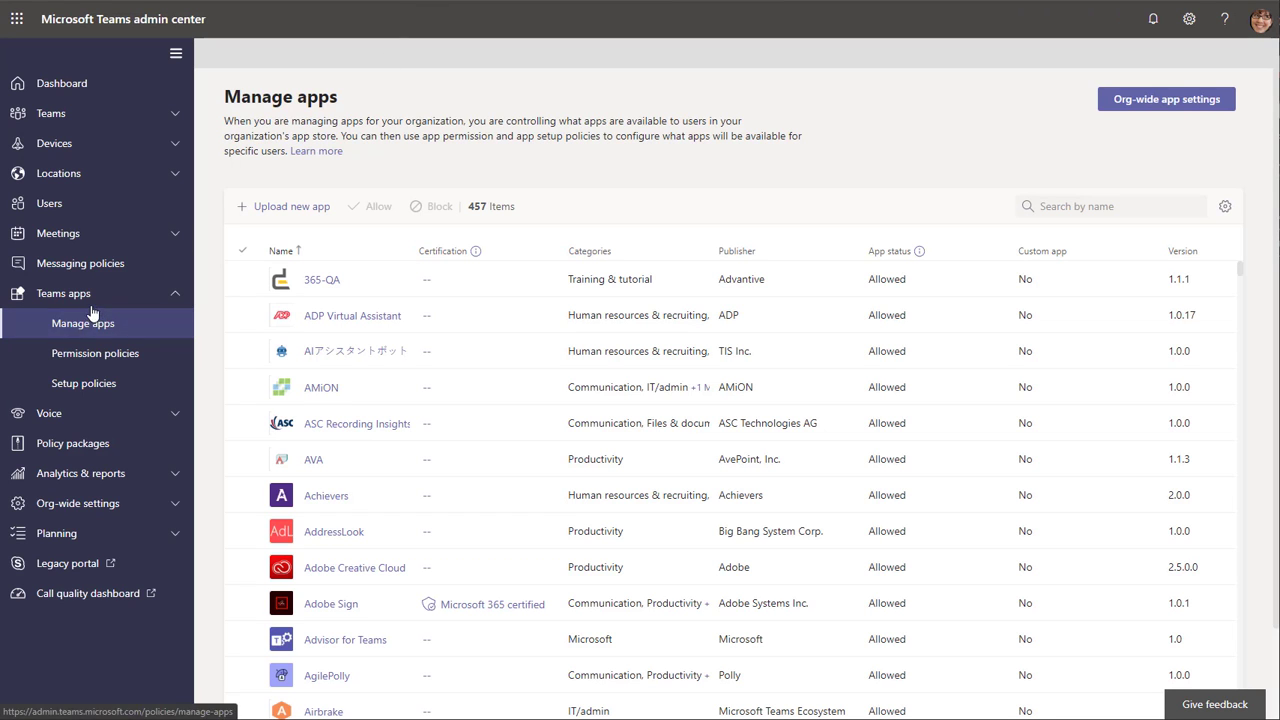
- In the Teams admin center, upload VirtualCare.zip from Downloads as a new custom app
click(249, 214)
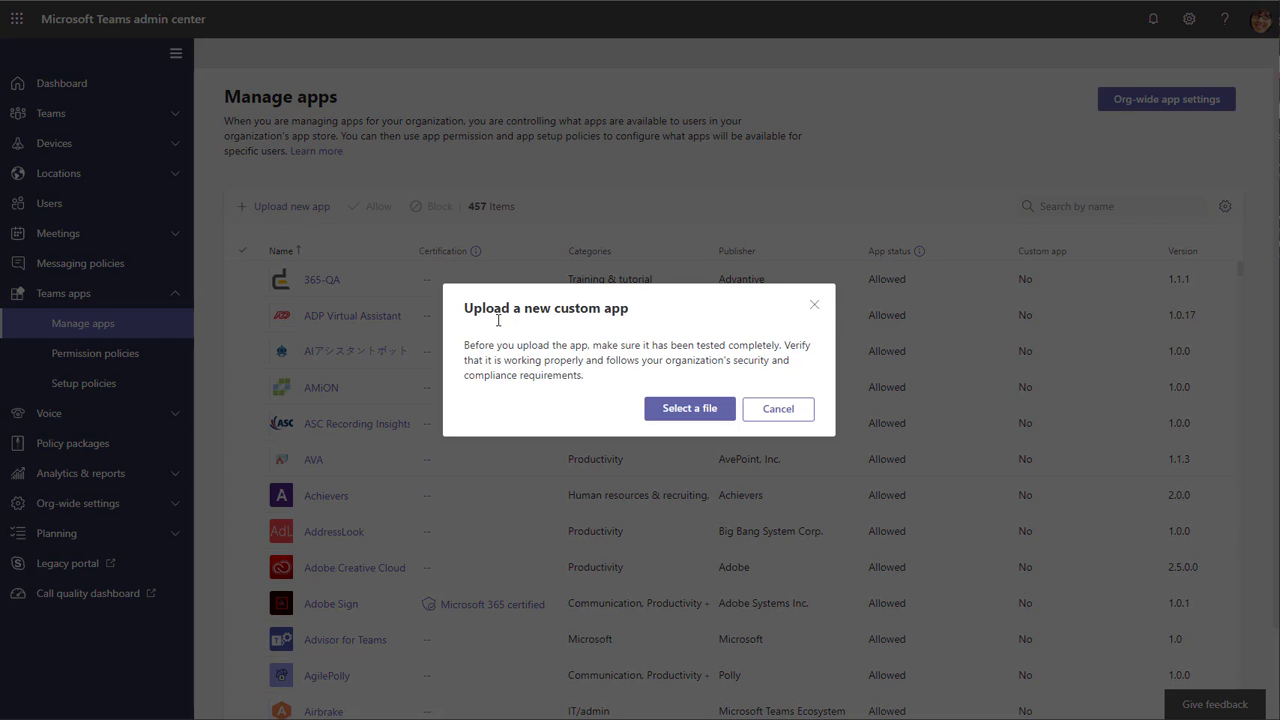
click(703, 412)
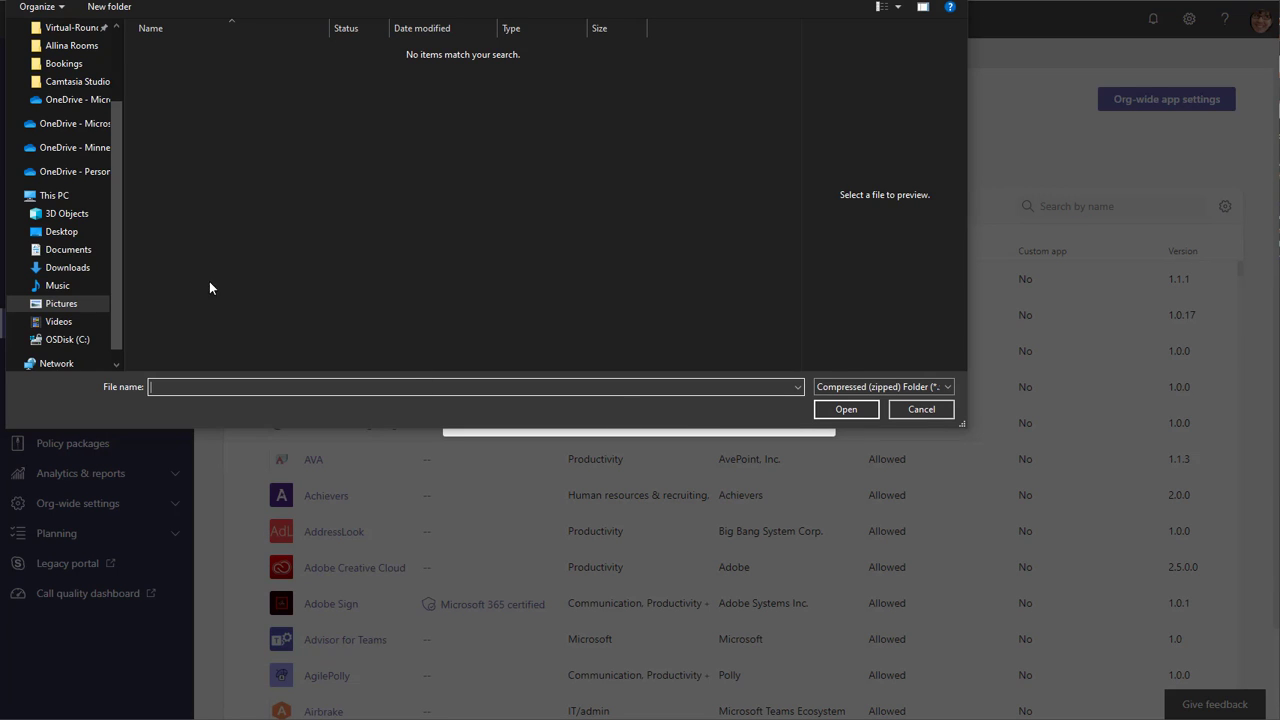
click(78, 272)
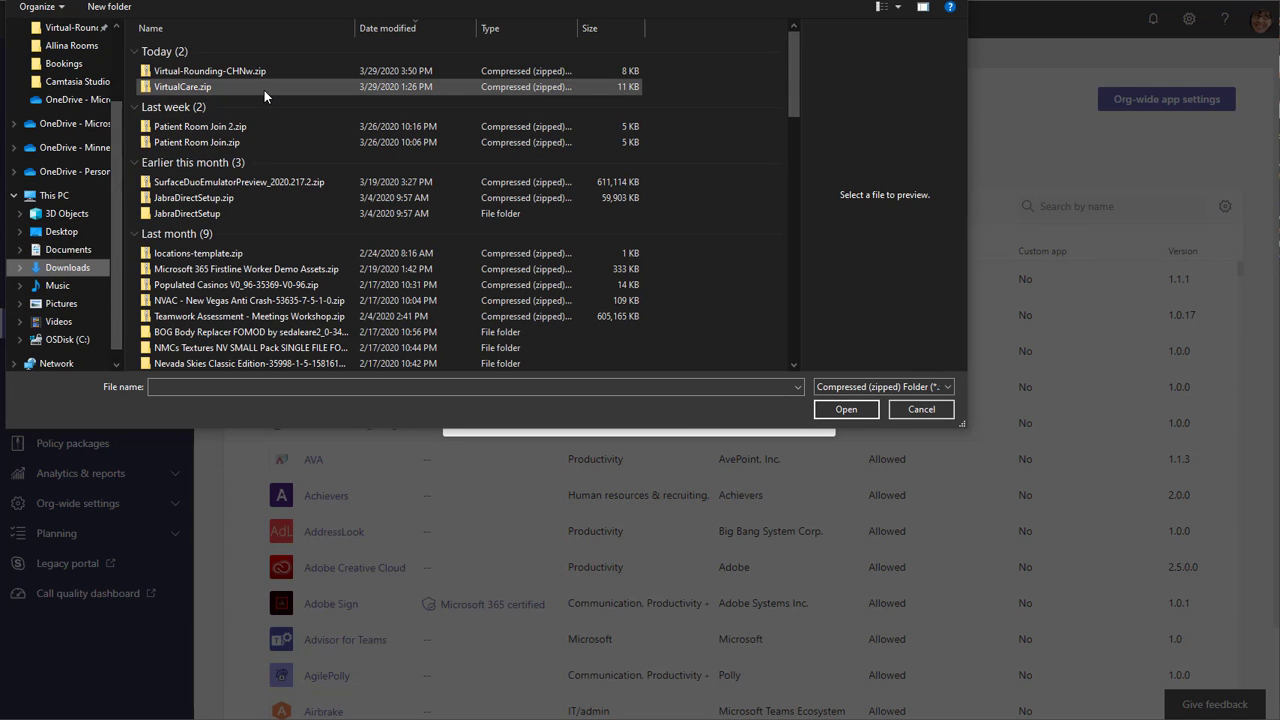
double_click(183, 87)
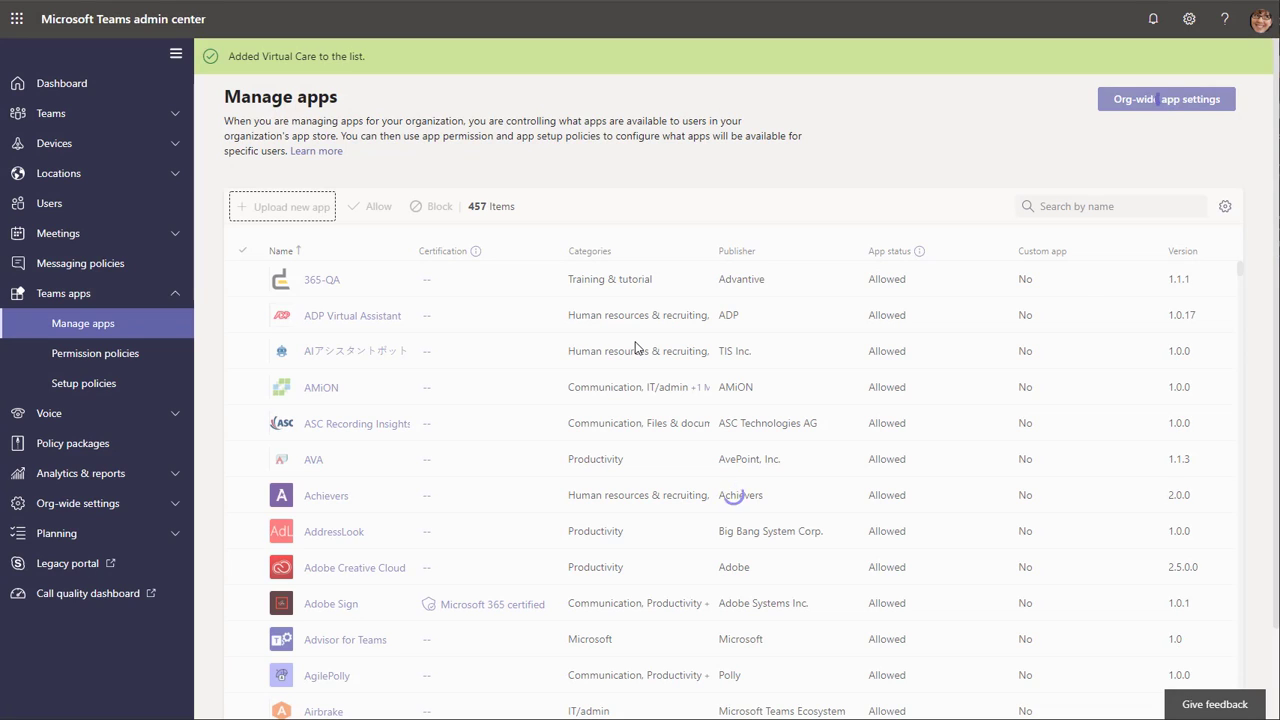
- Open the Global (Org-wide default) app permission policy to review which apps users may install
click(140, 365)
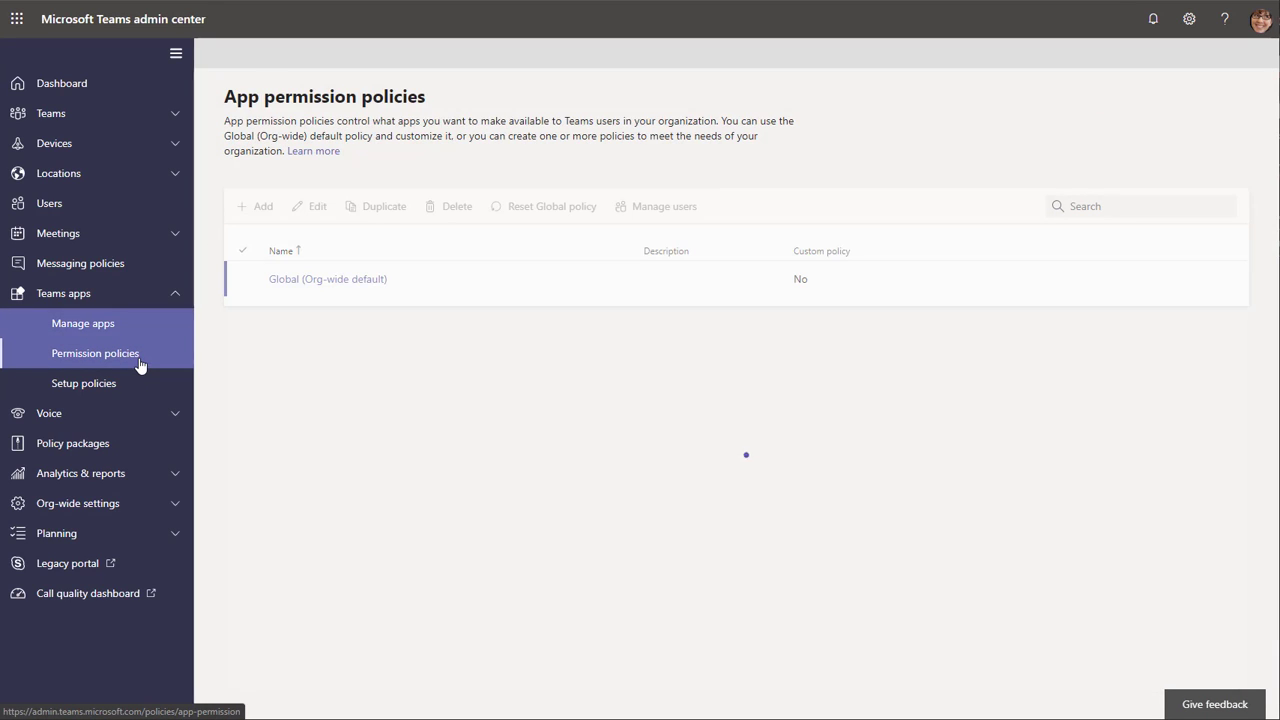
click(318, 280)
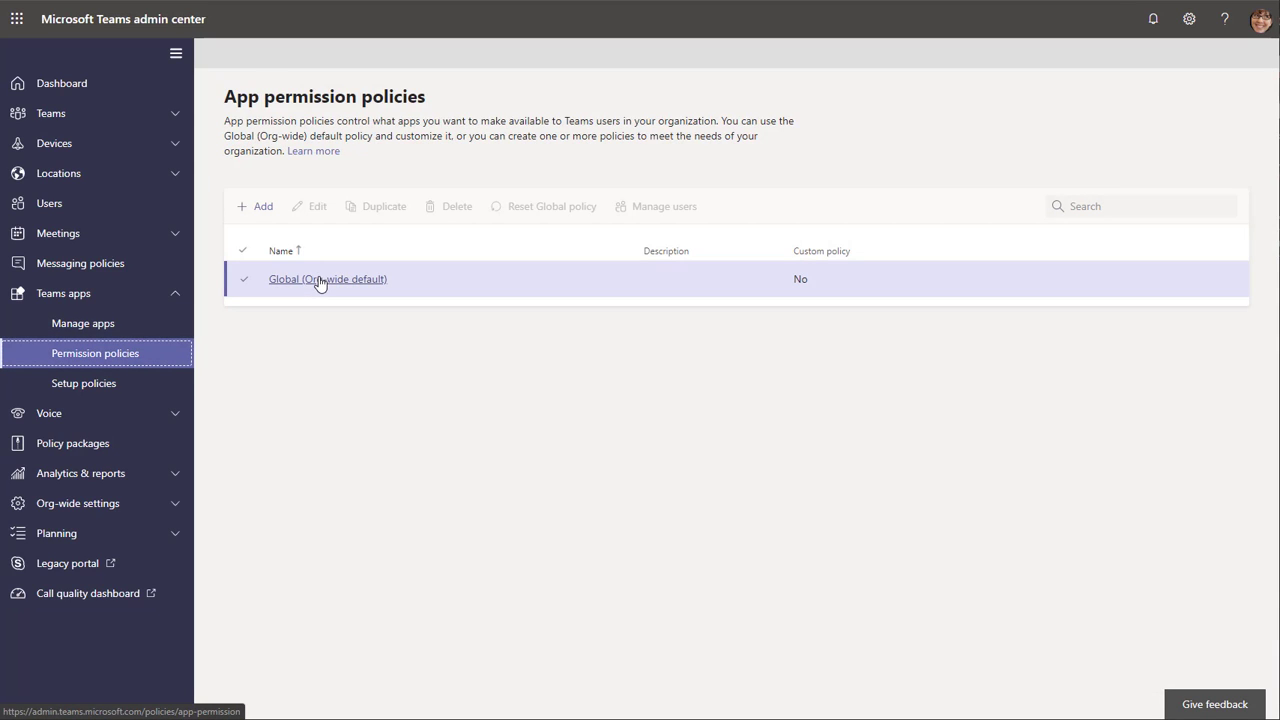
click(320, 281)
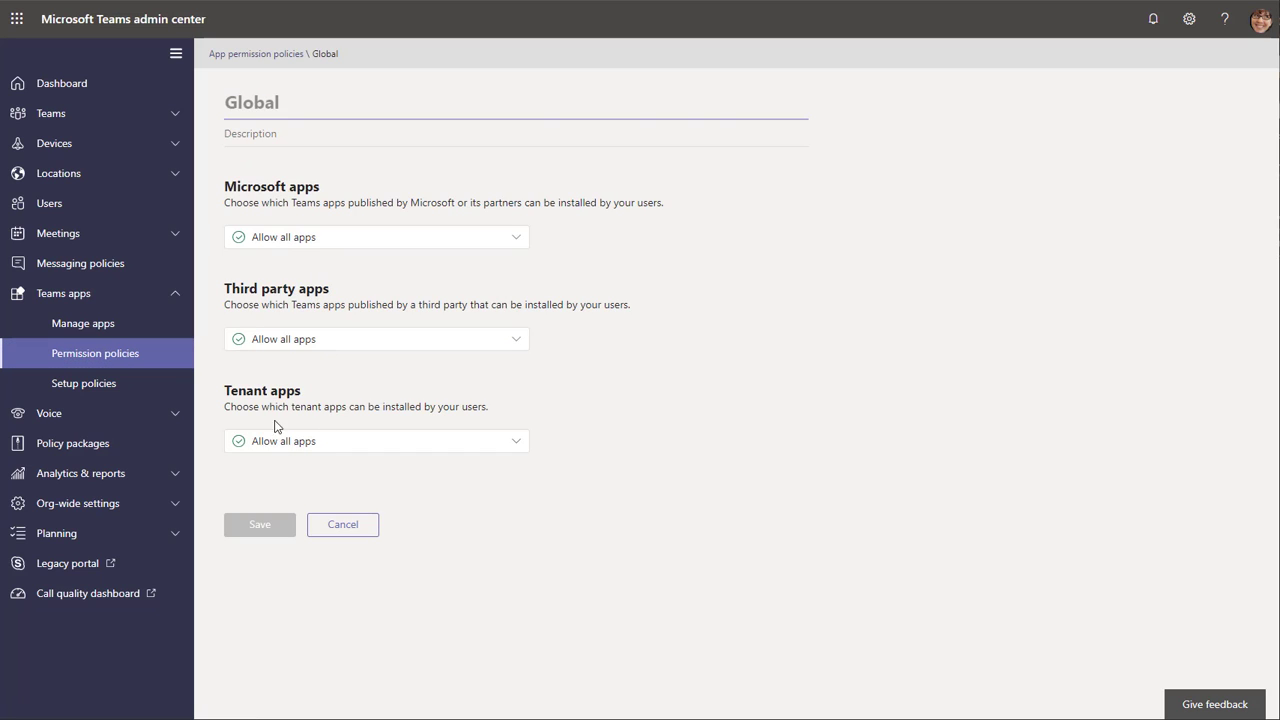
- Open the Global (Org-wide default) app setup policy to review its upload settings and pinned apps
click(116, 392)
click(296, 315)
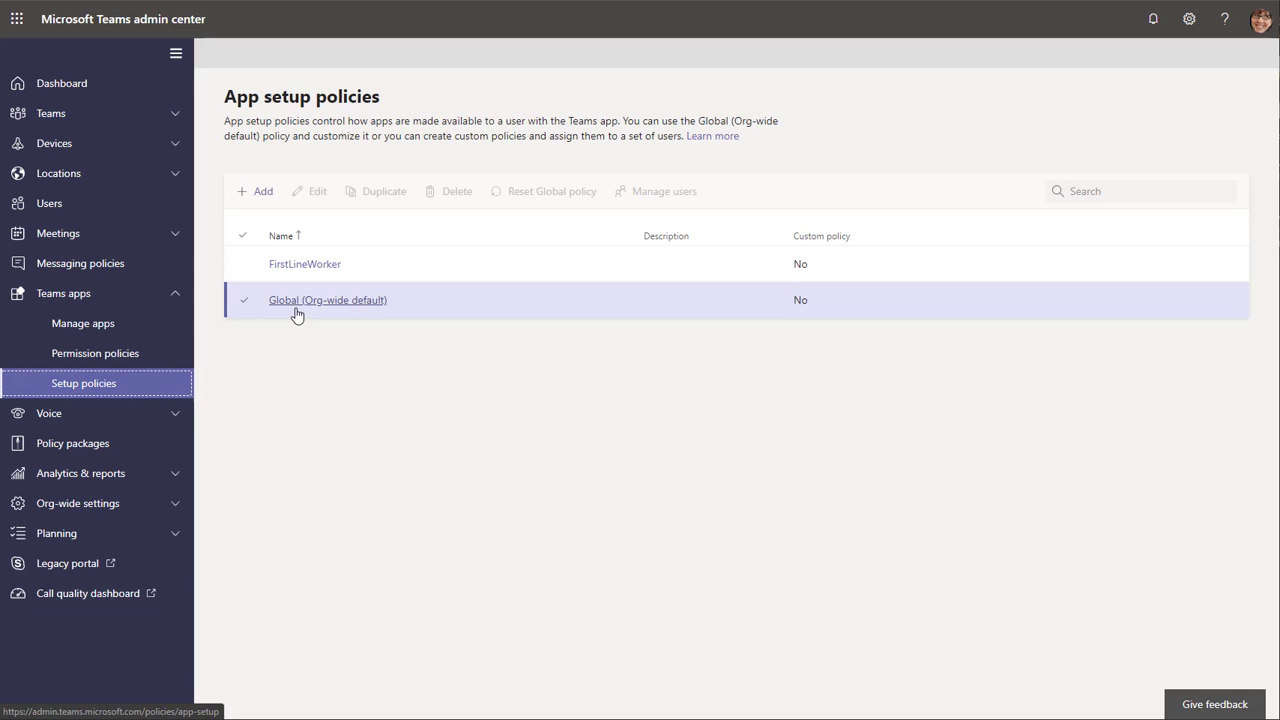
click(298, 306)
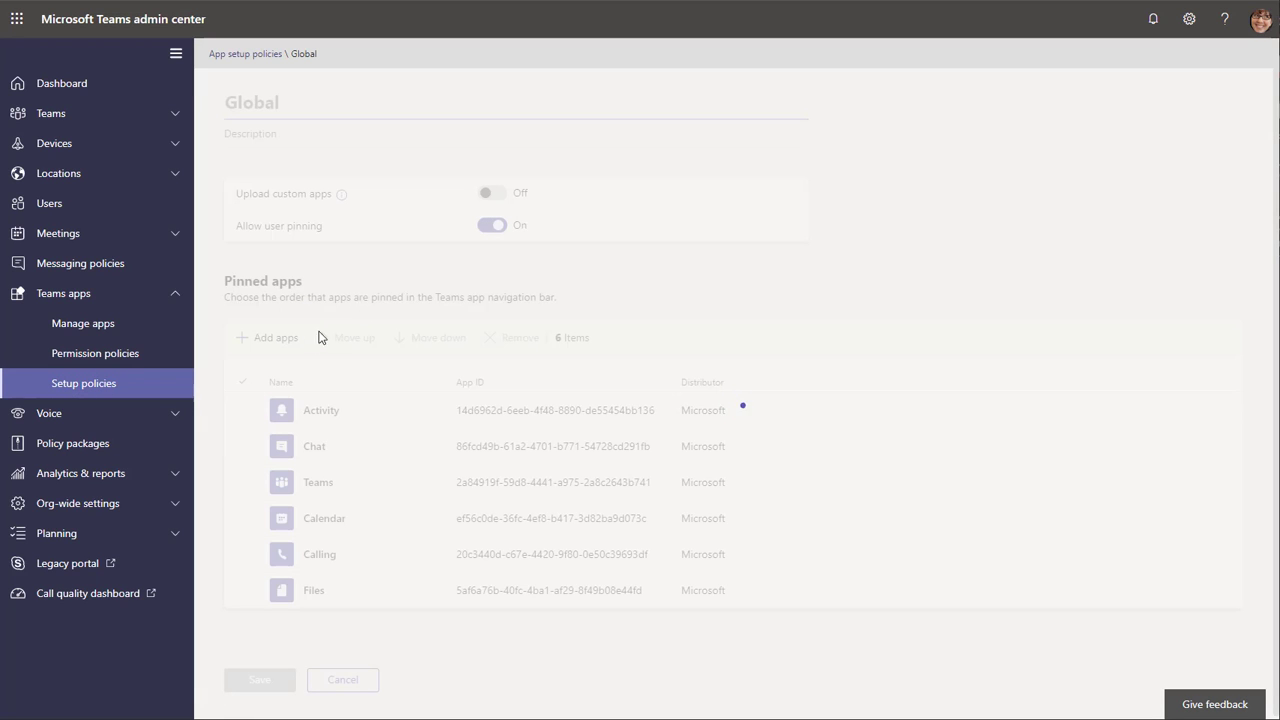
click(280, 345)
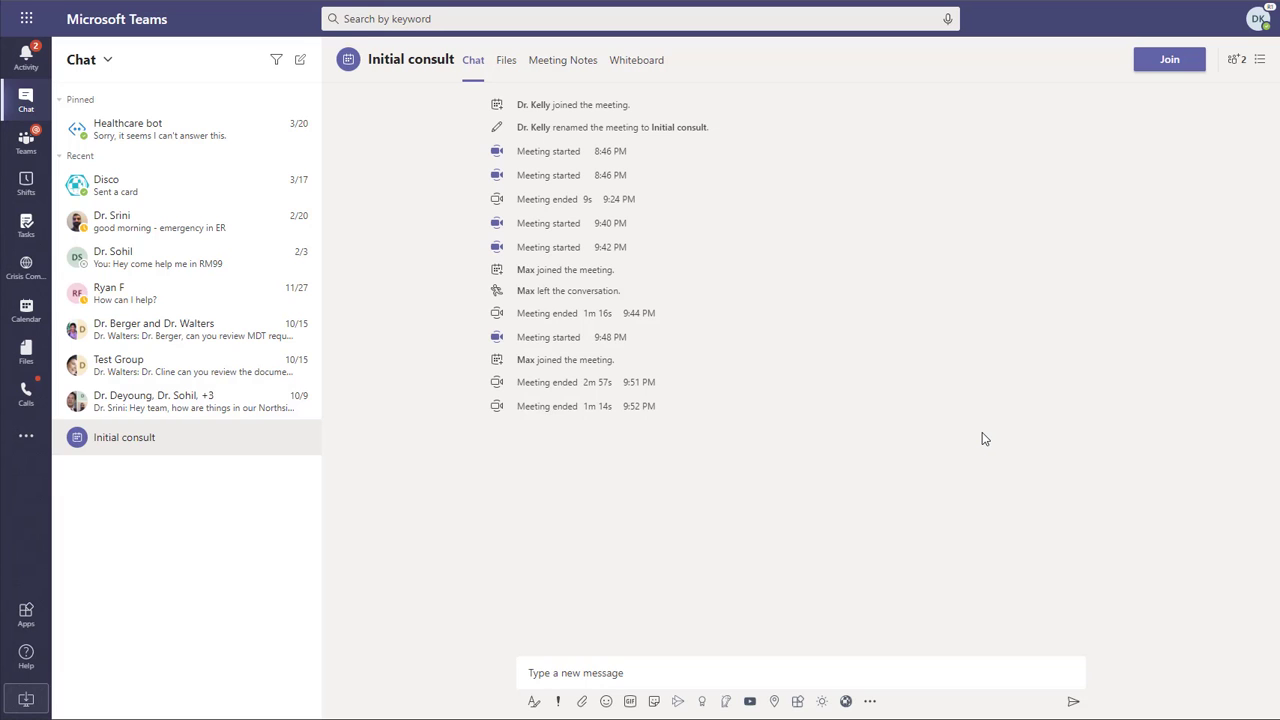
- In the Teams client, open Virtual Care from the apps built for Contoso Health System and add it
click(22, 620)
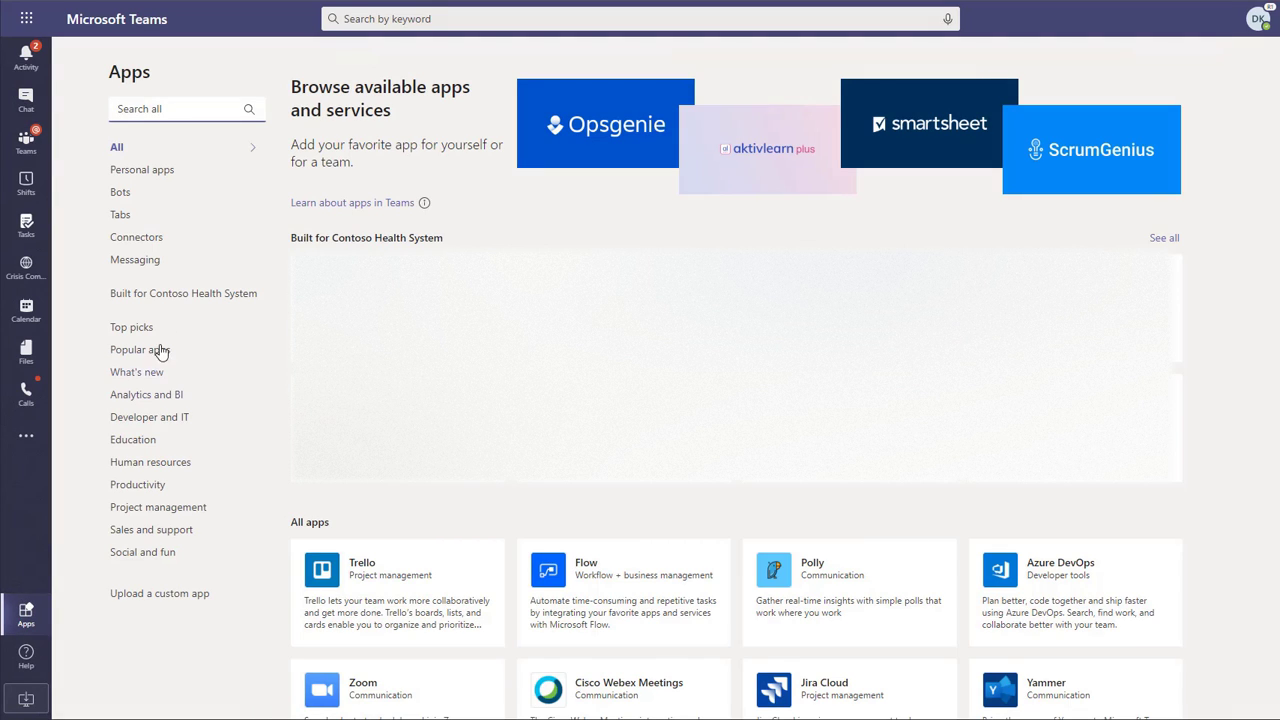
click(188, 296)
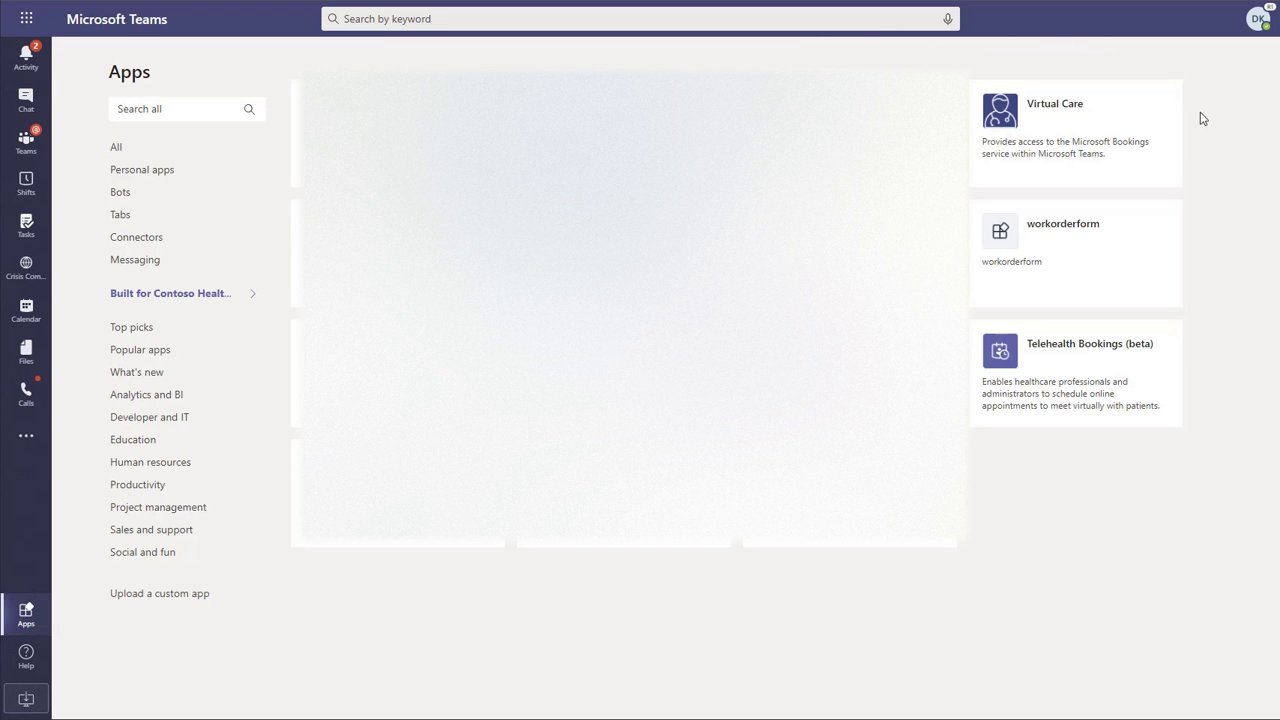
click(1137, 158)
click(464, 222)
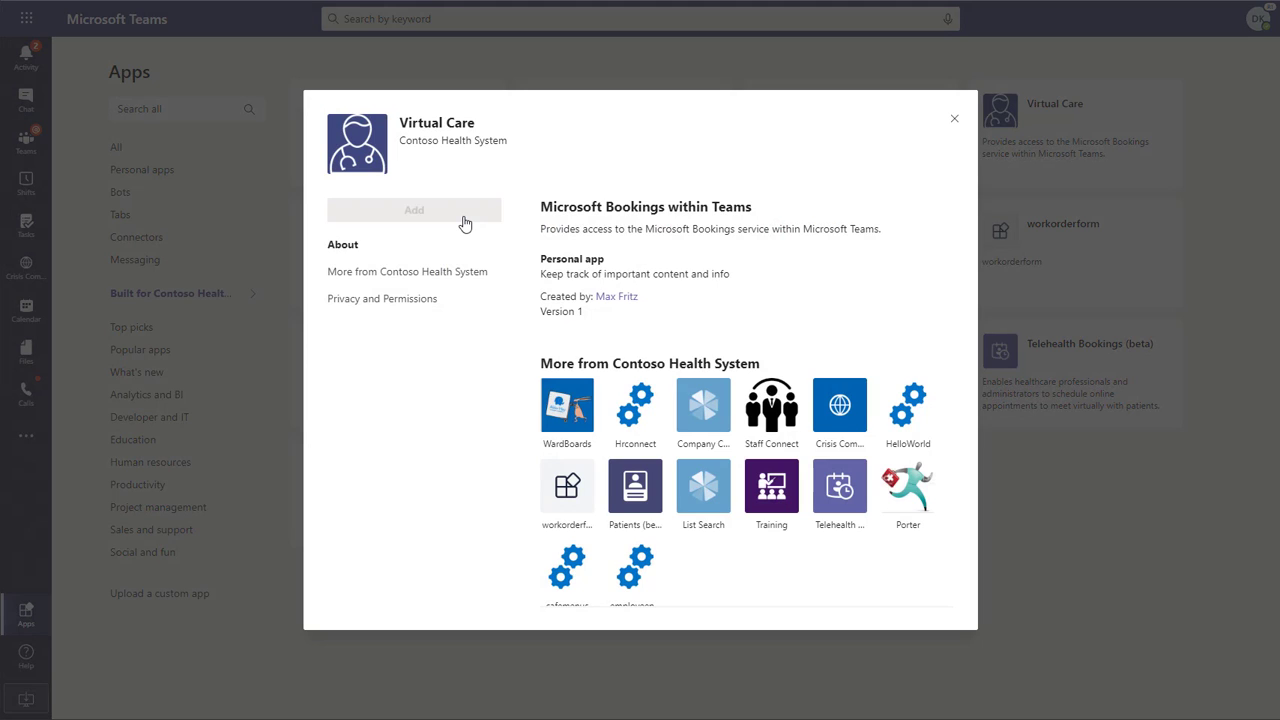